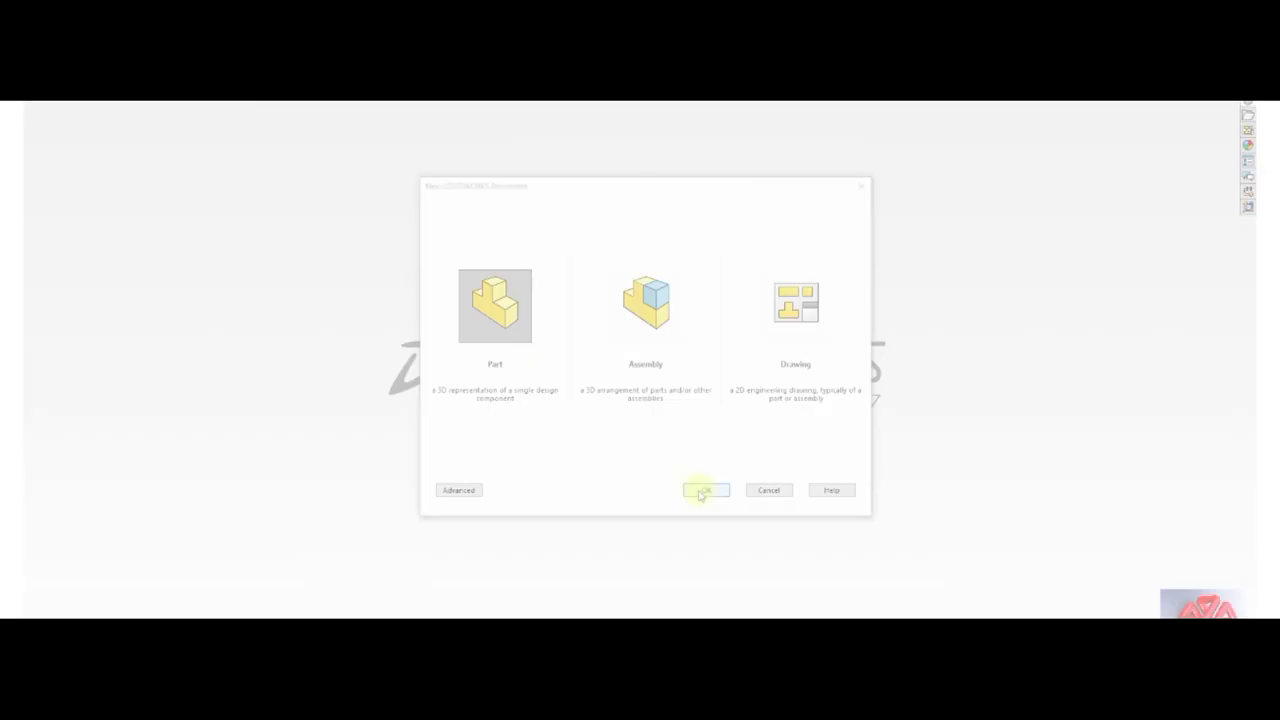
Create a new blank Part document from the New SOLIDWORKS Document dialog.
click(704, 491)
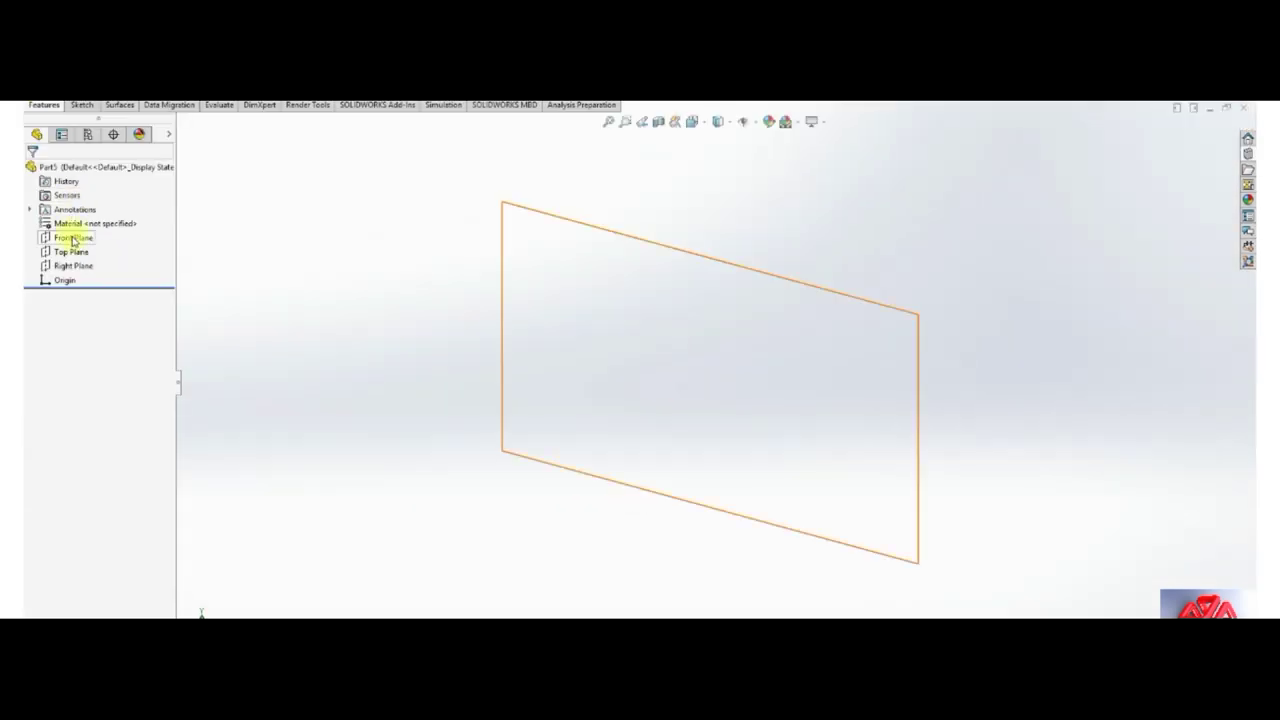
On the Front Plane, viewed Normal To, draw a horizontal centerpoint straight slot starting at the origin.
click(73, 237)
click(145, 222)
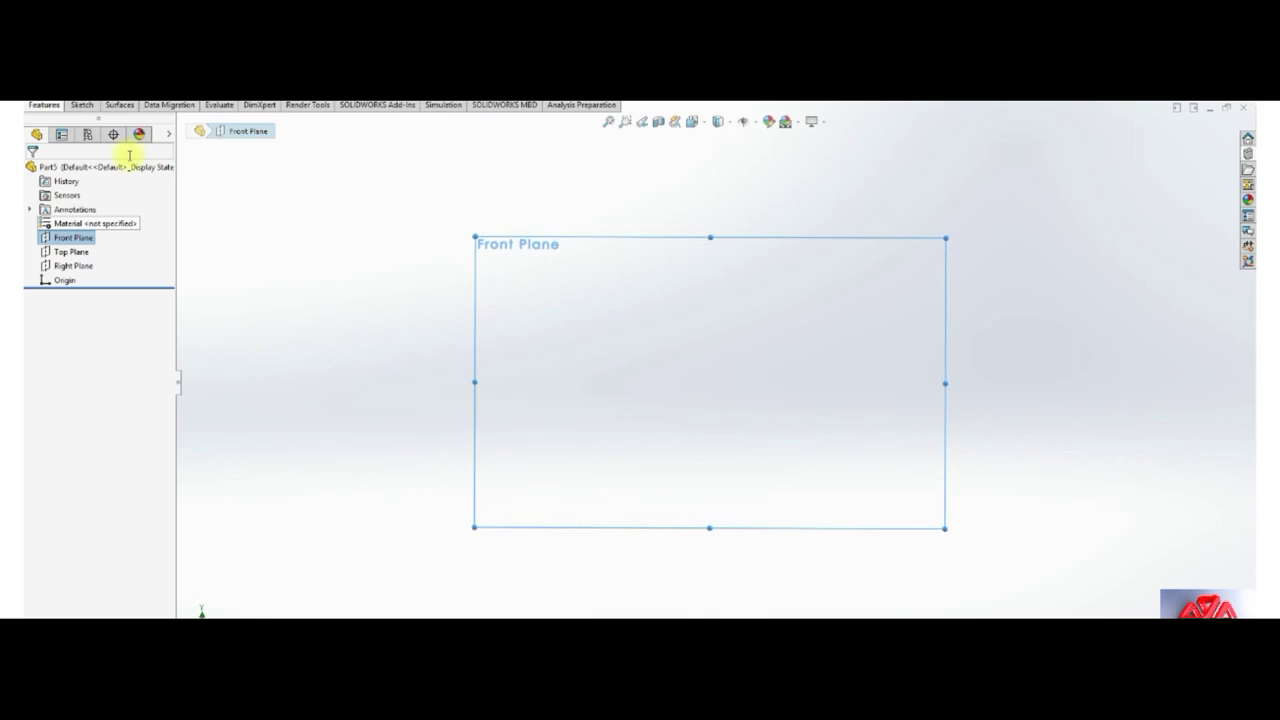
click(84, 106)
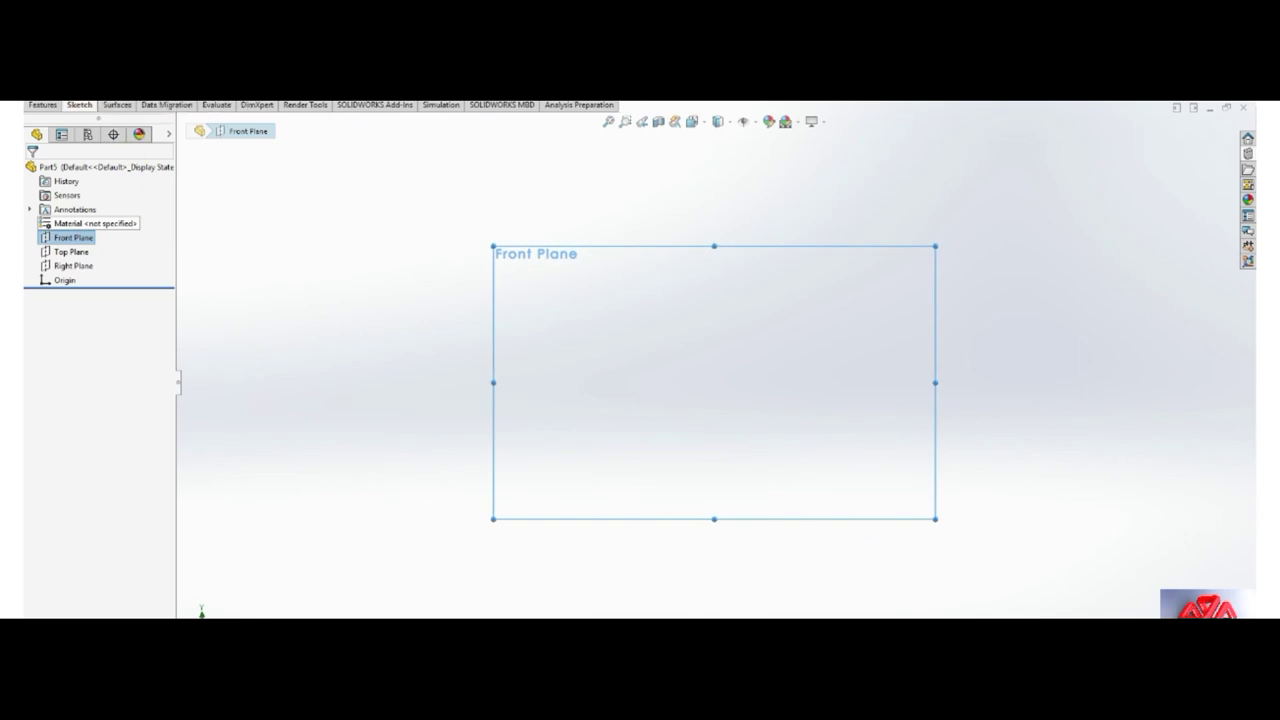
click(120, 115)
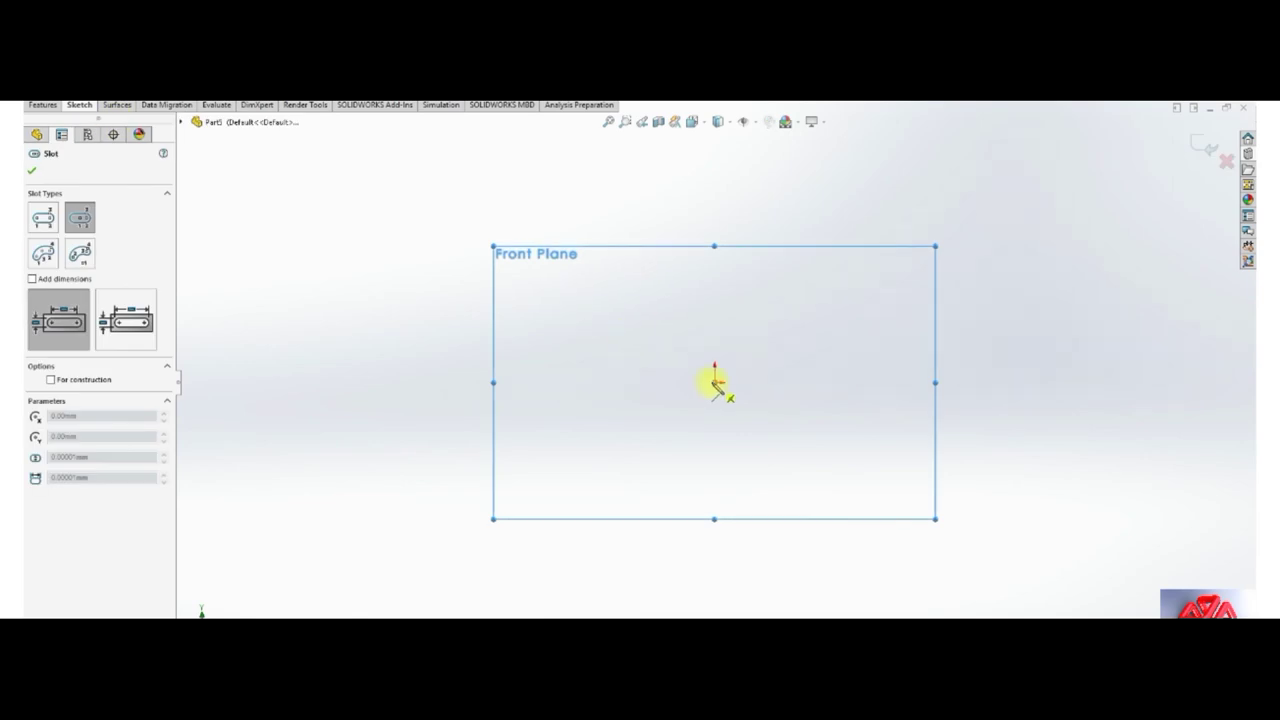
click(714, 382)
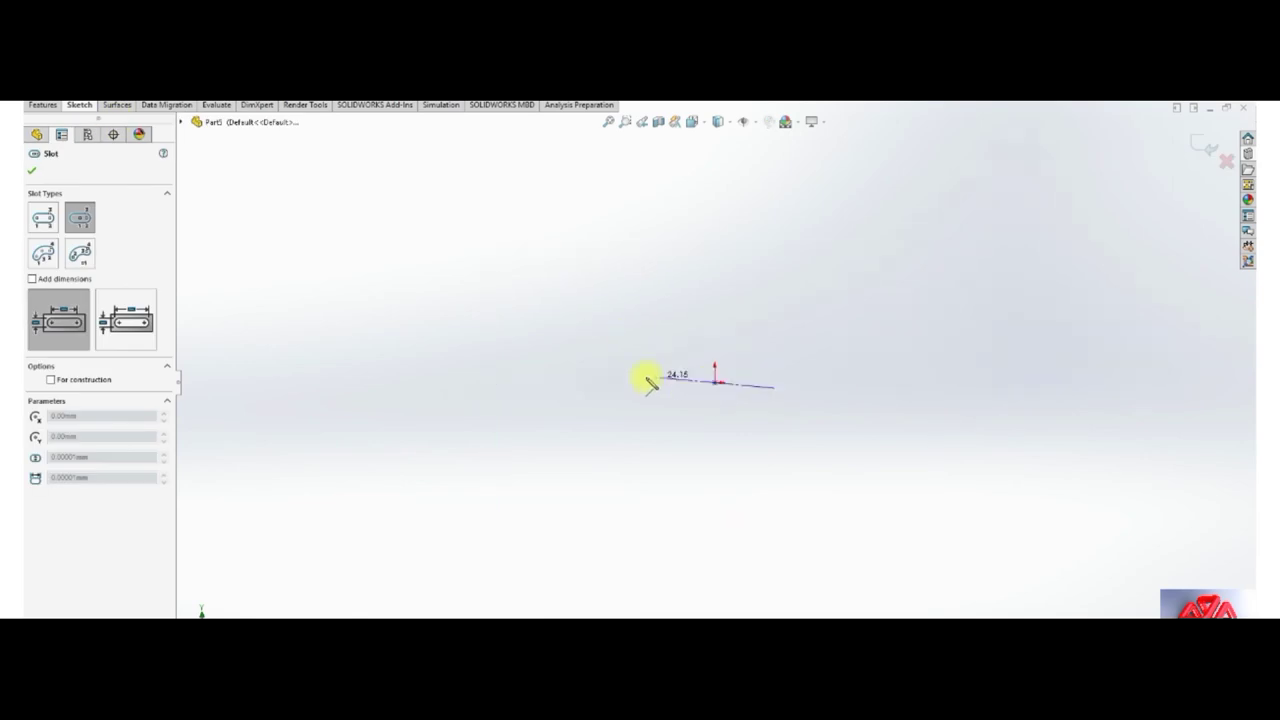
click(545, 383)
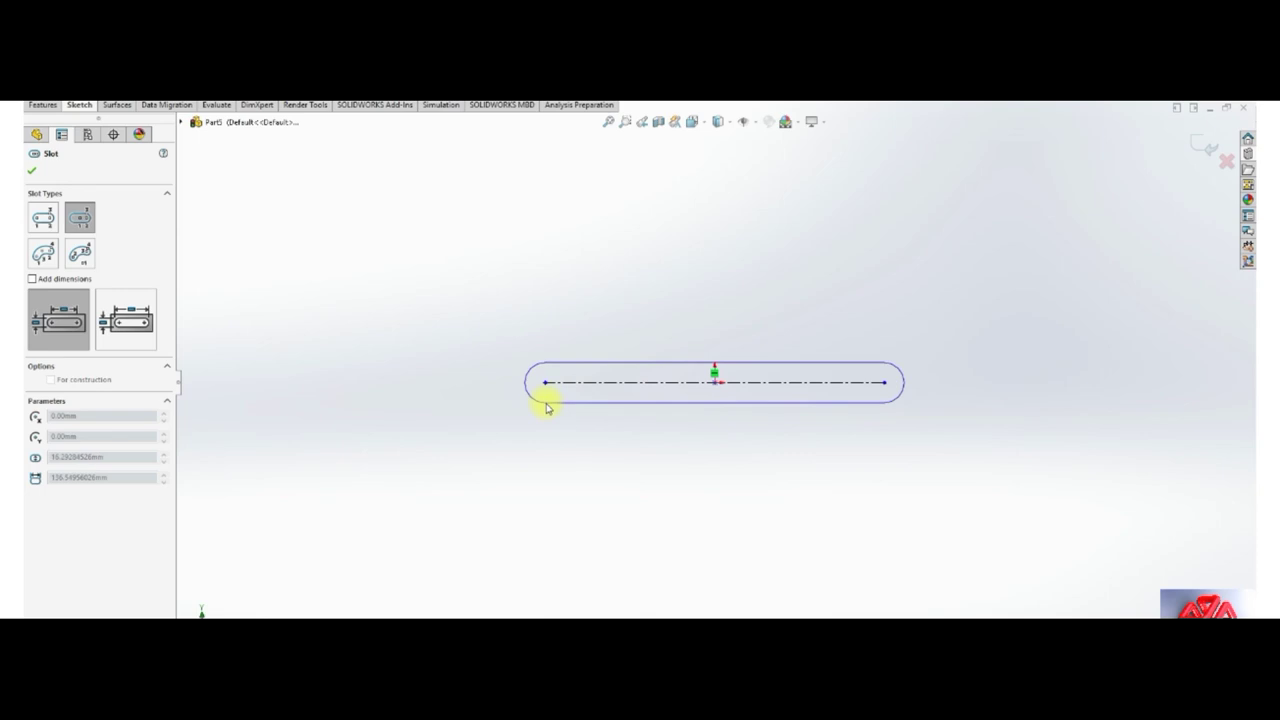
click(546, 406)
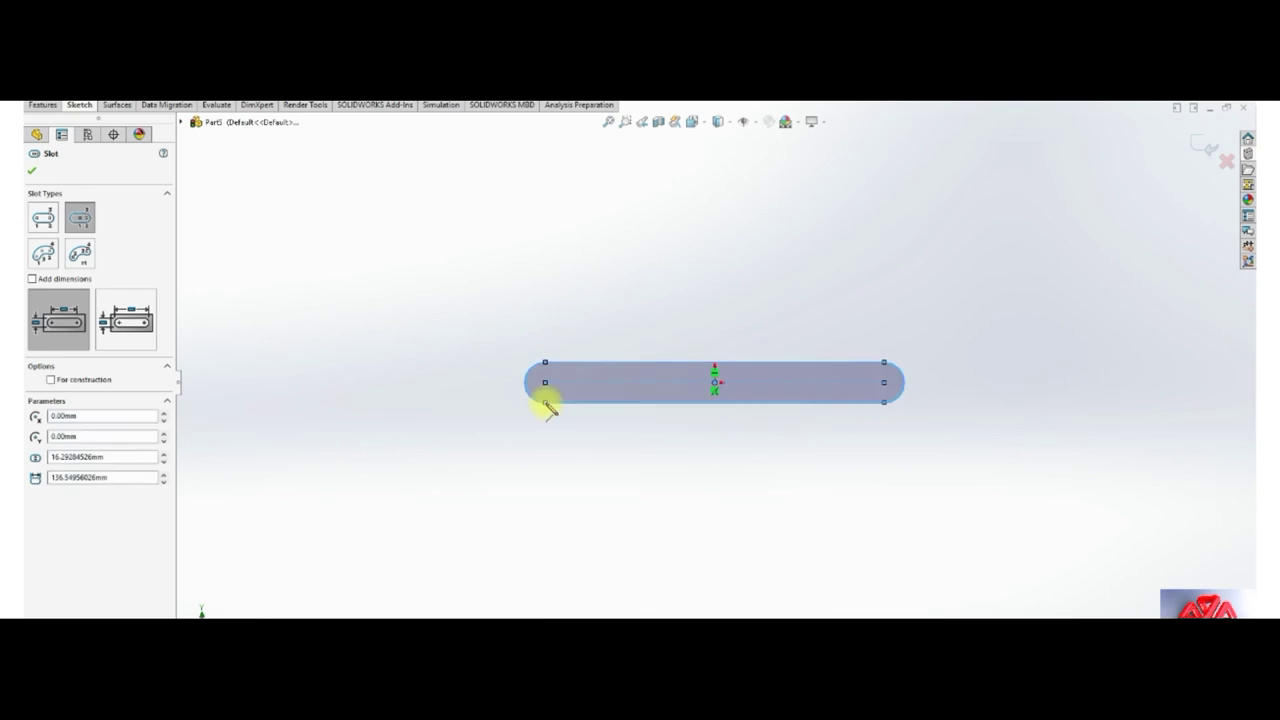
Dimension the slot 830 long between centres with R50 end arcs.
click(651, 391)
click(722, 480)
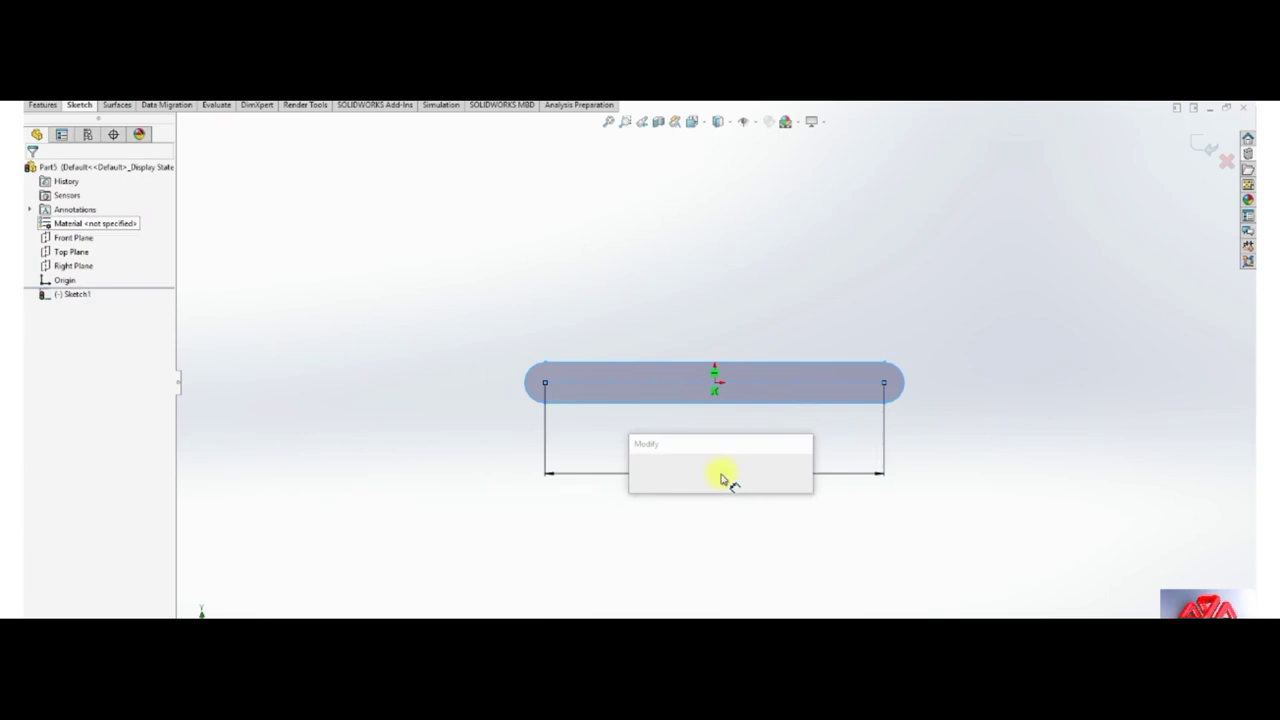
text(80)
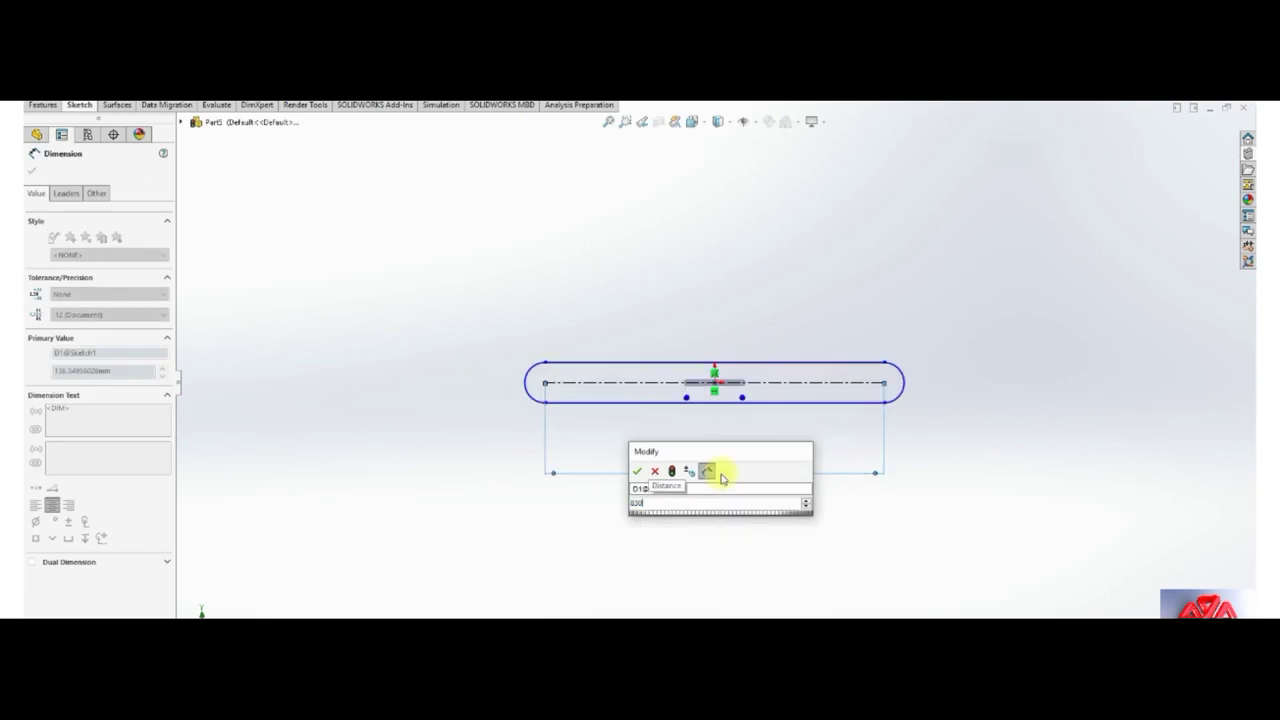
key(Return)
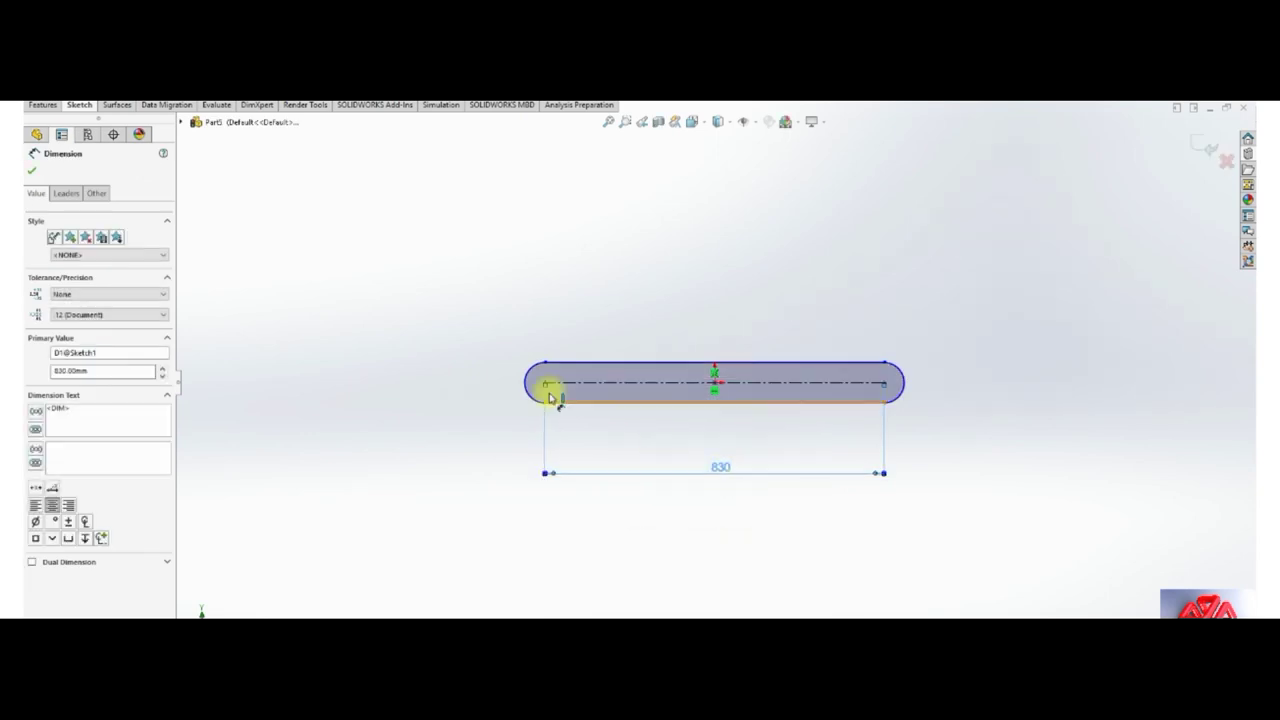
click(531, 375)
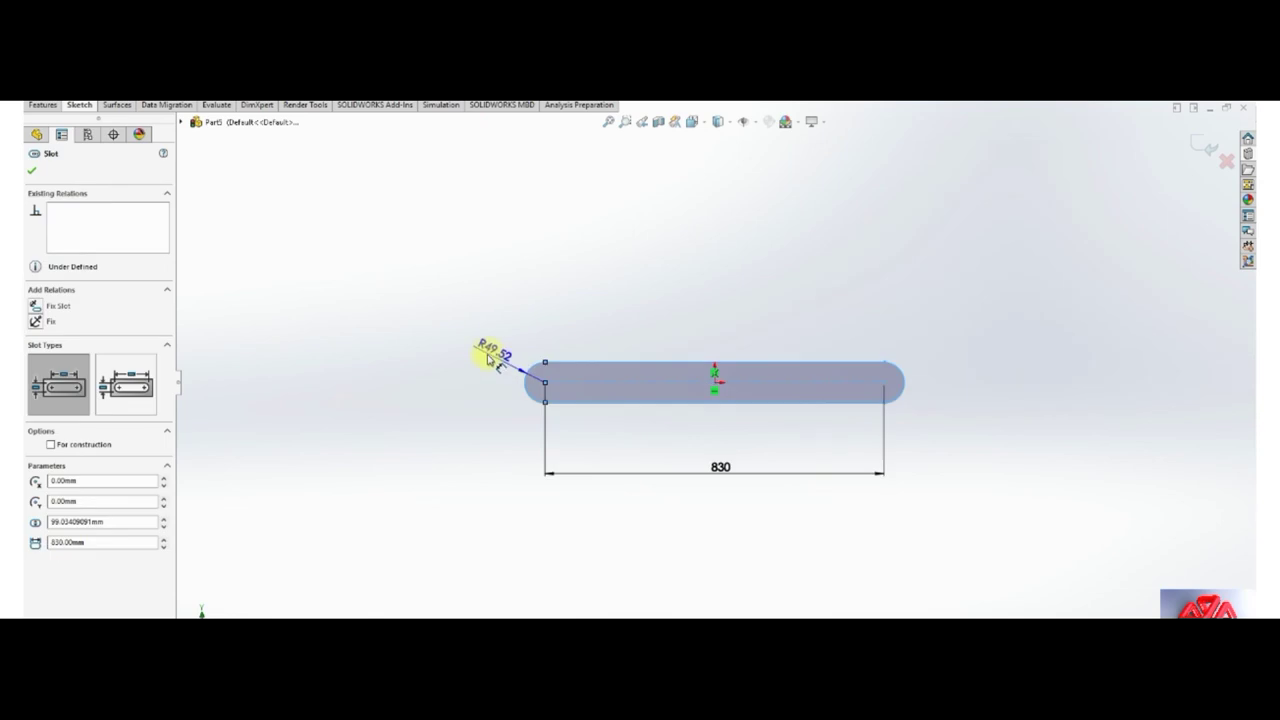
click(486, 350)
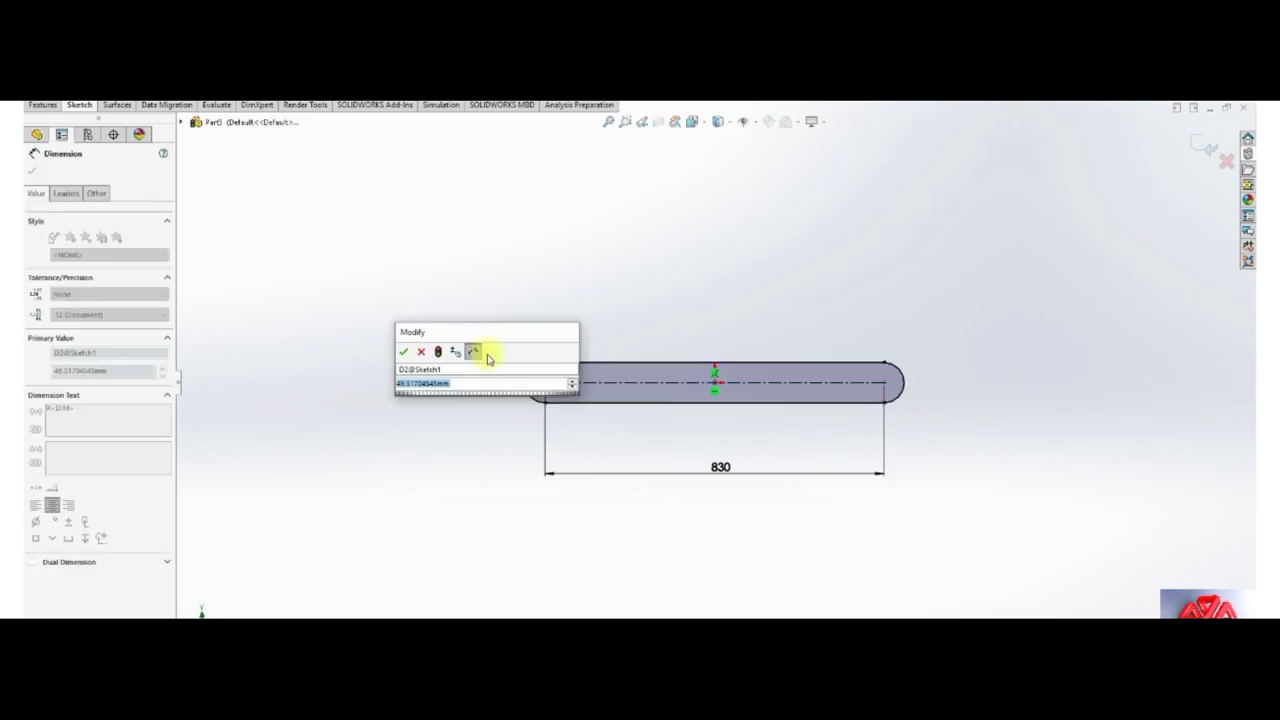
text(50)
key(Return)
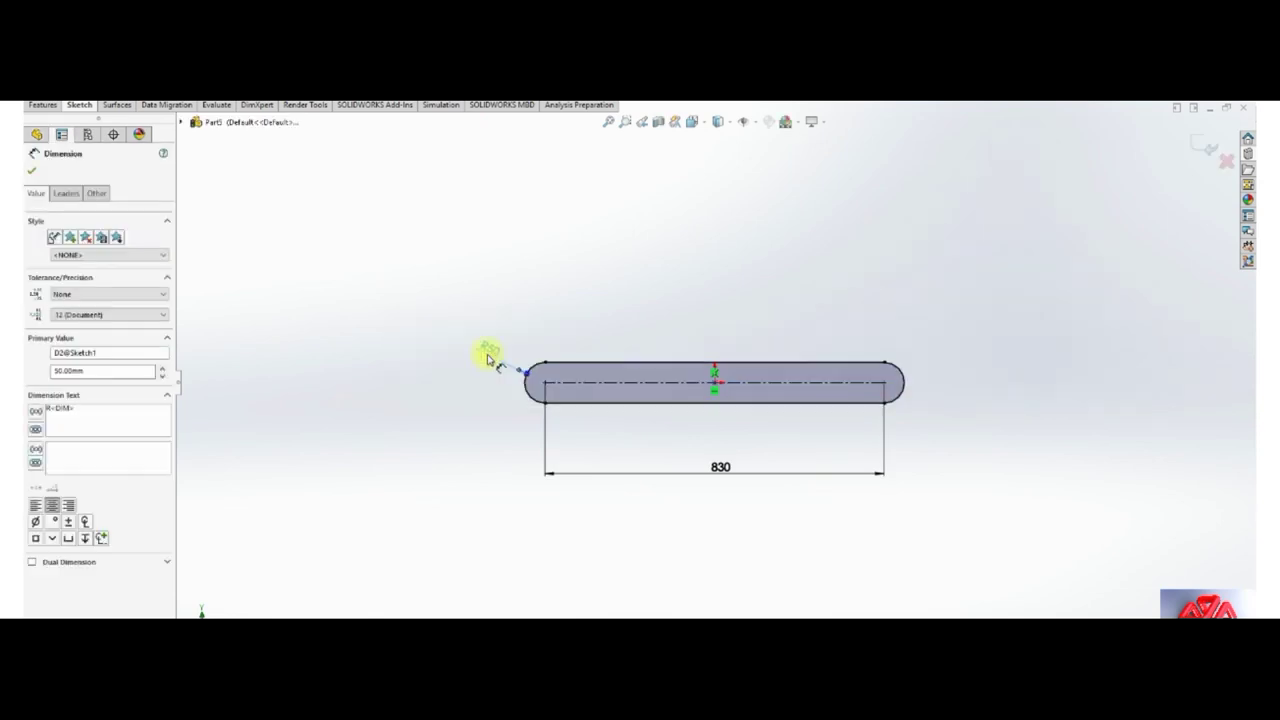
Draw a radius-25 circle at each end-arc centre of the slot.
key(c)
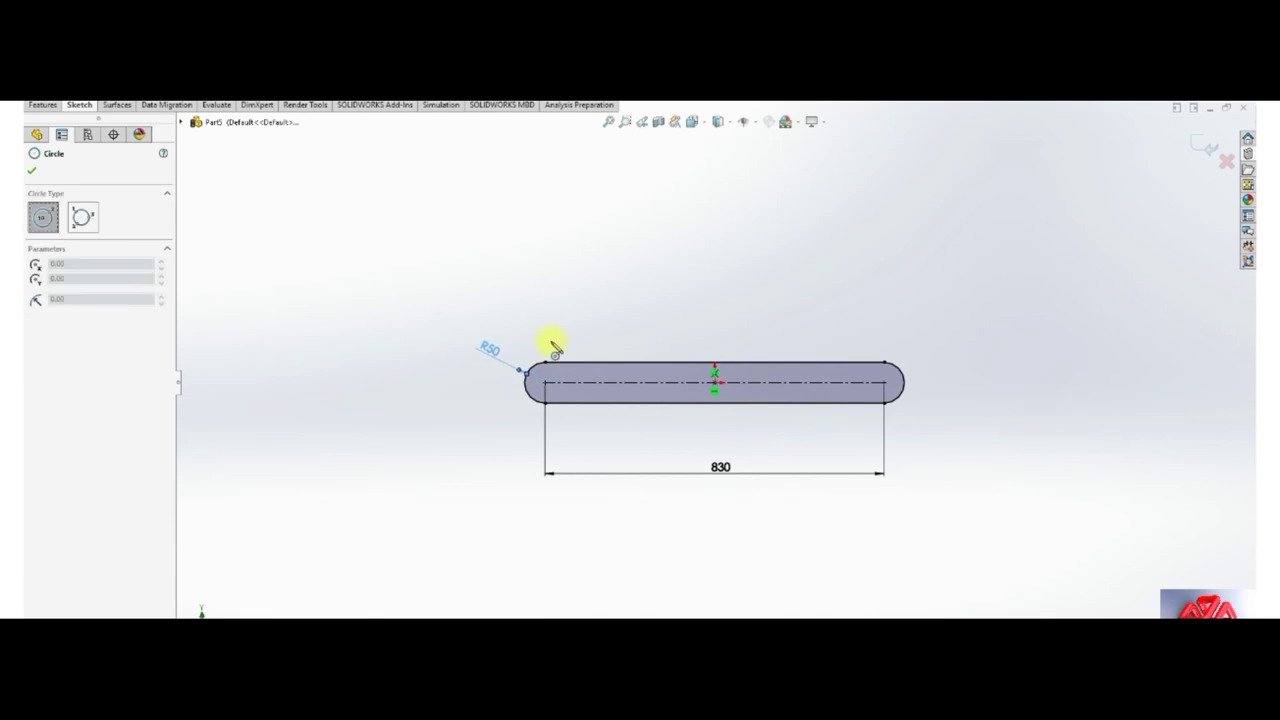
click(544, 383)
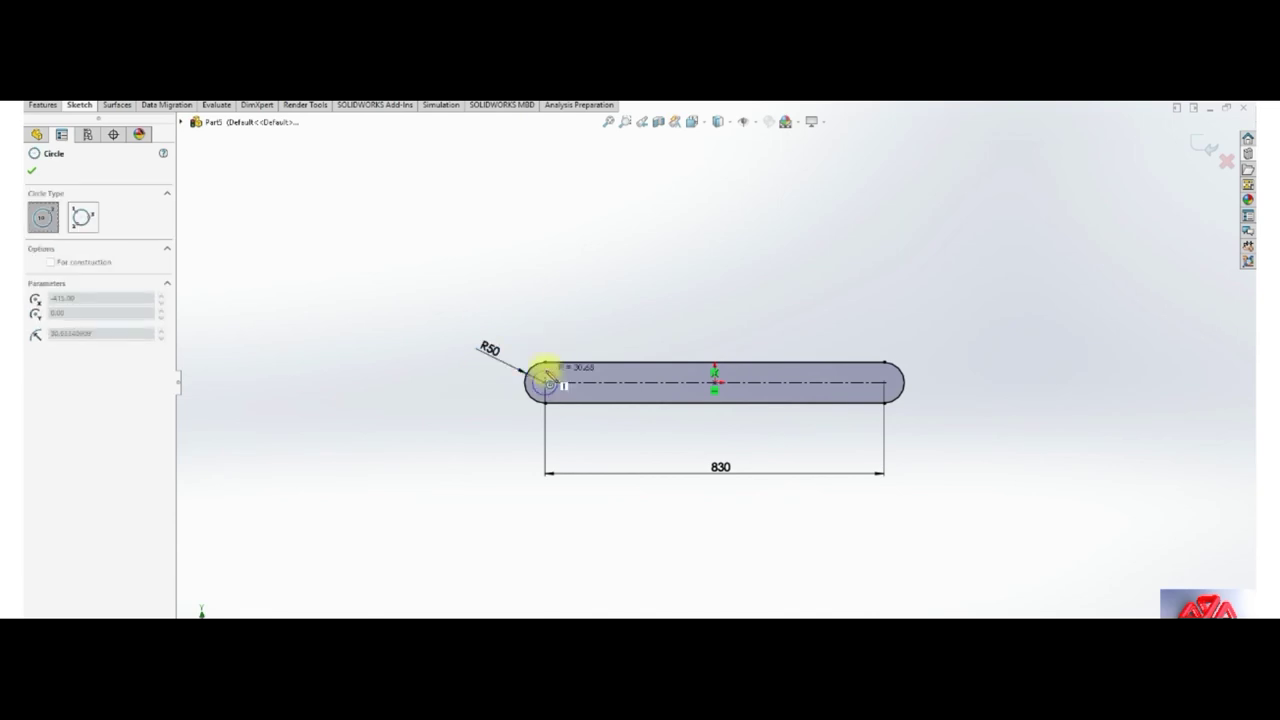
click(546, 381)
text(25)
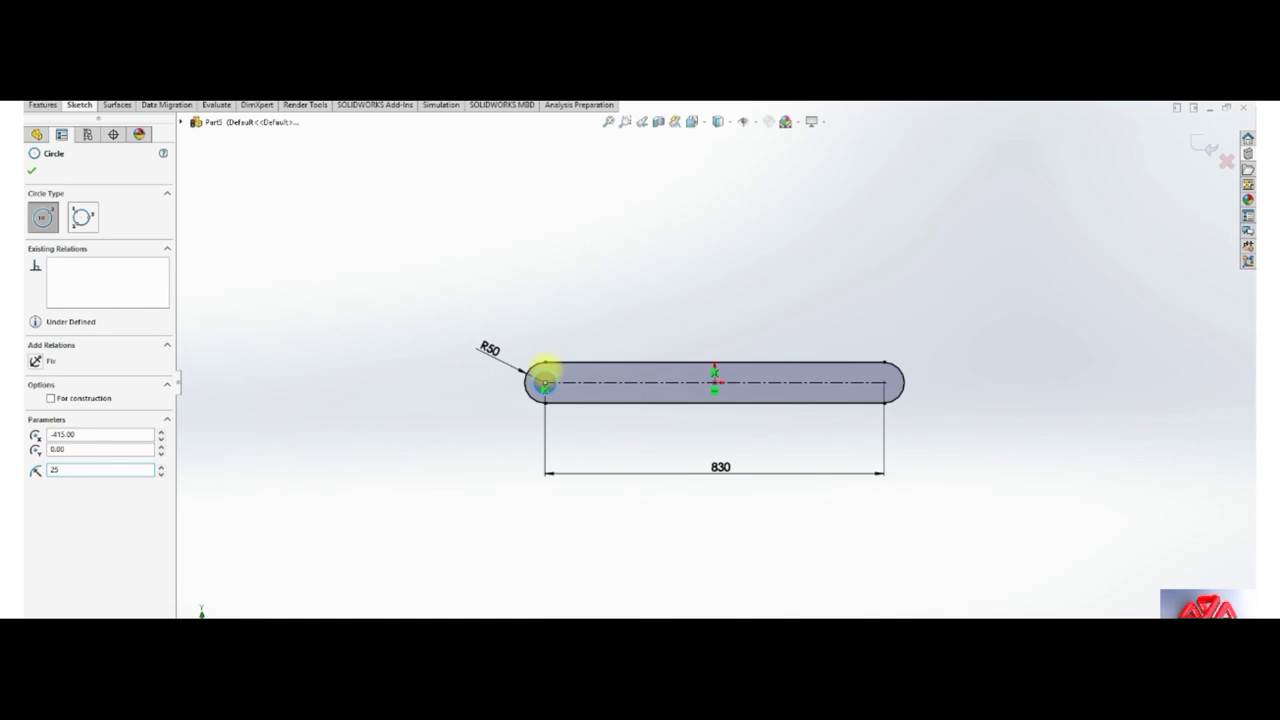
key(Return)
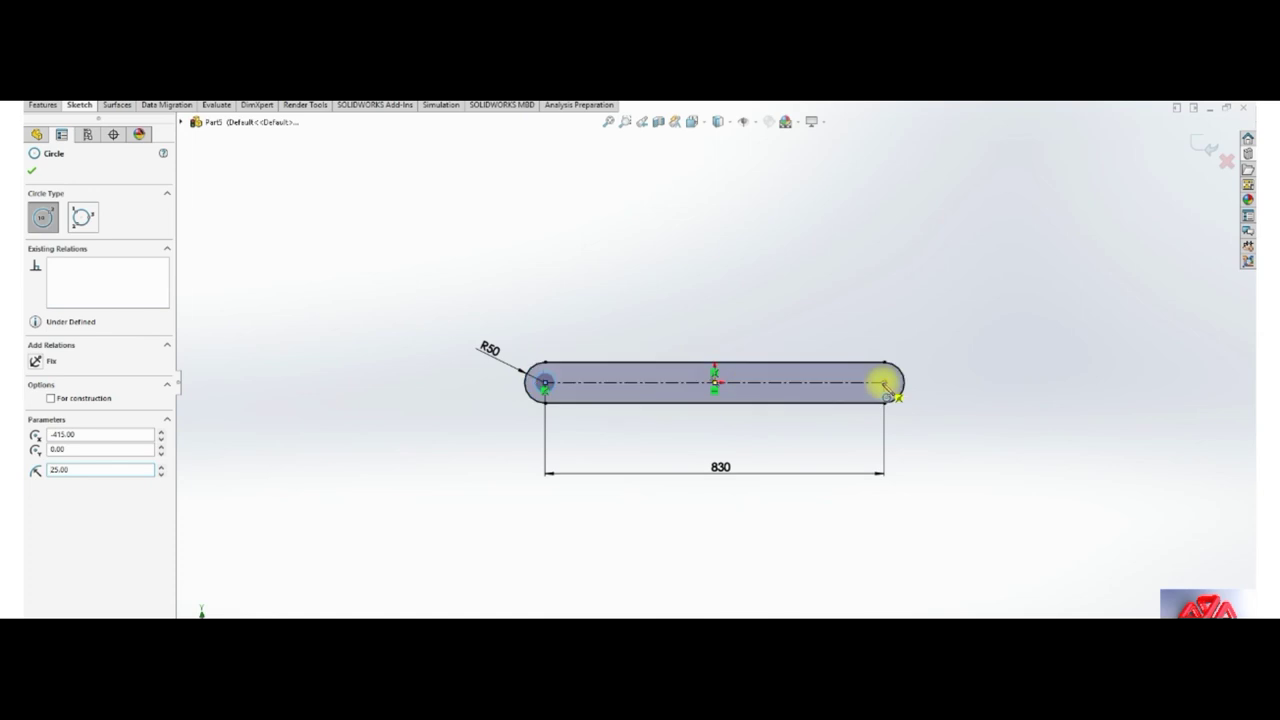
click(884, 383)
click(888, 398)
text(25)
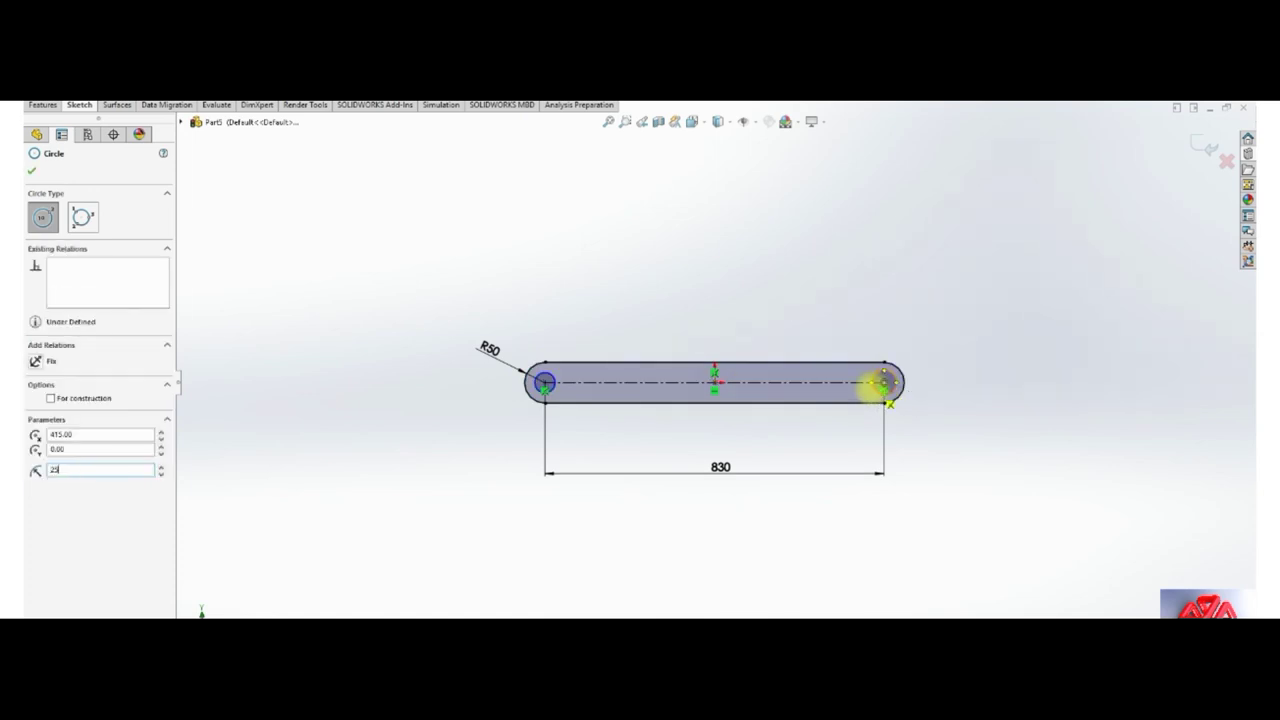
key(Return)
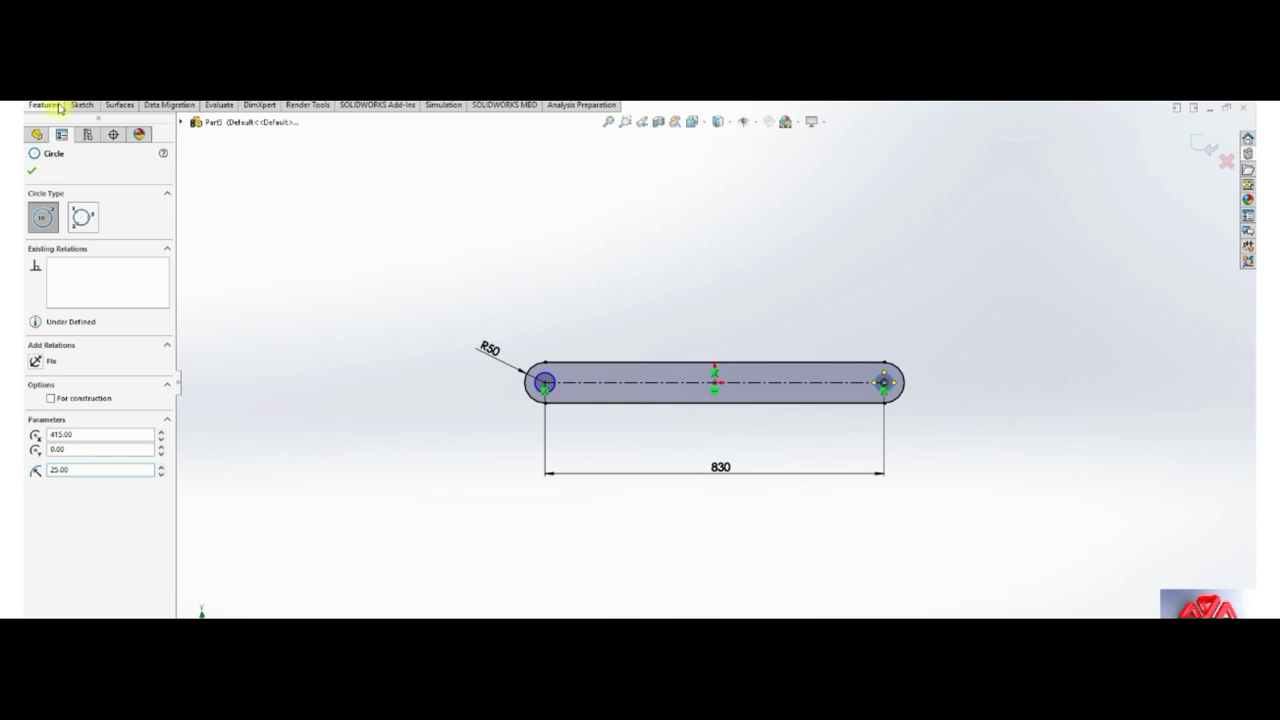
click(59, 106)
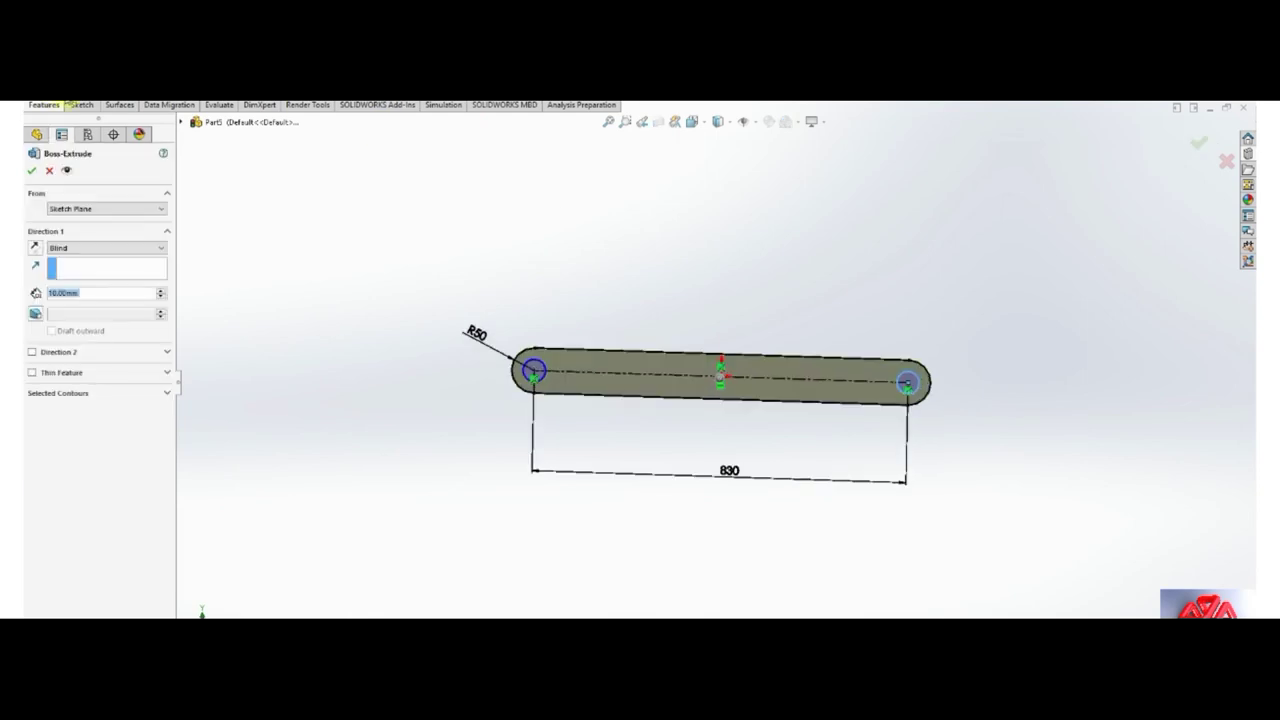
Extrude the slot sketch 10 mm Mid Plane into a solid link with two end holes.
click(95, 250)
click(100, 288)
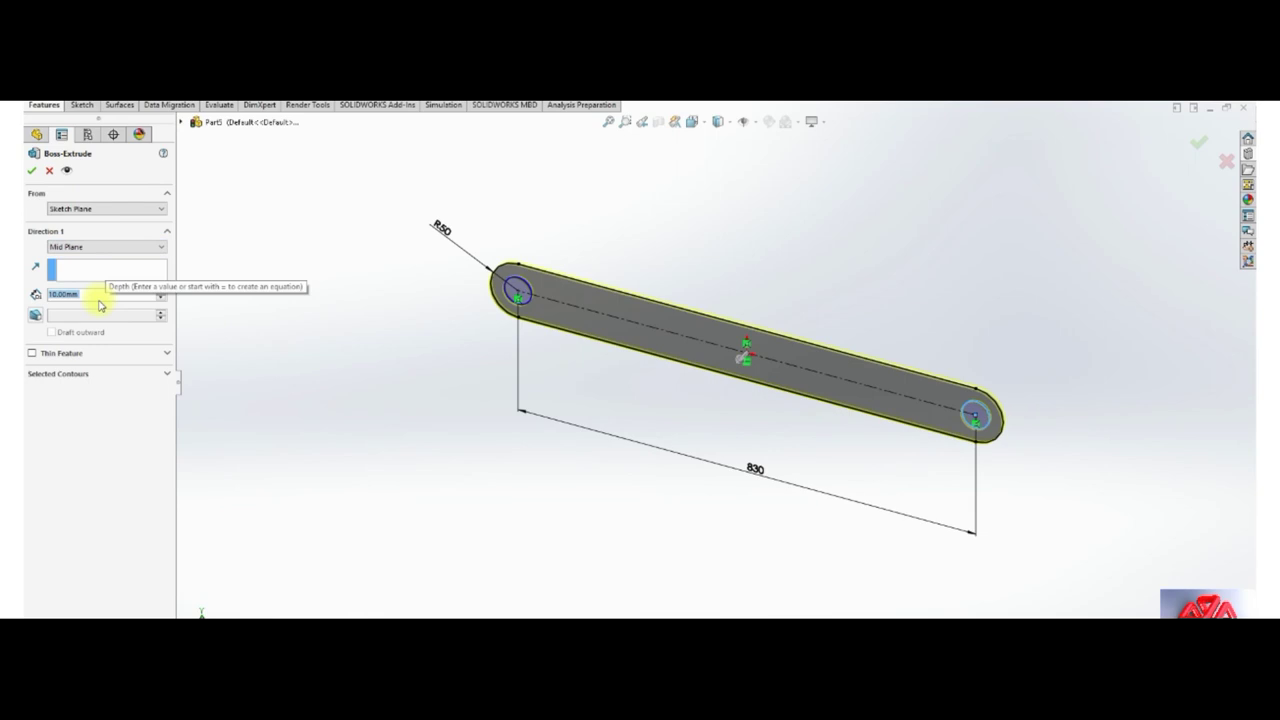
click(34, 173)
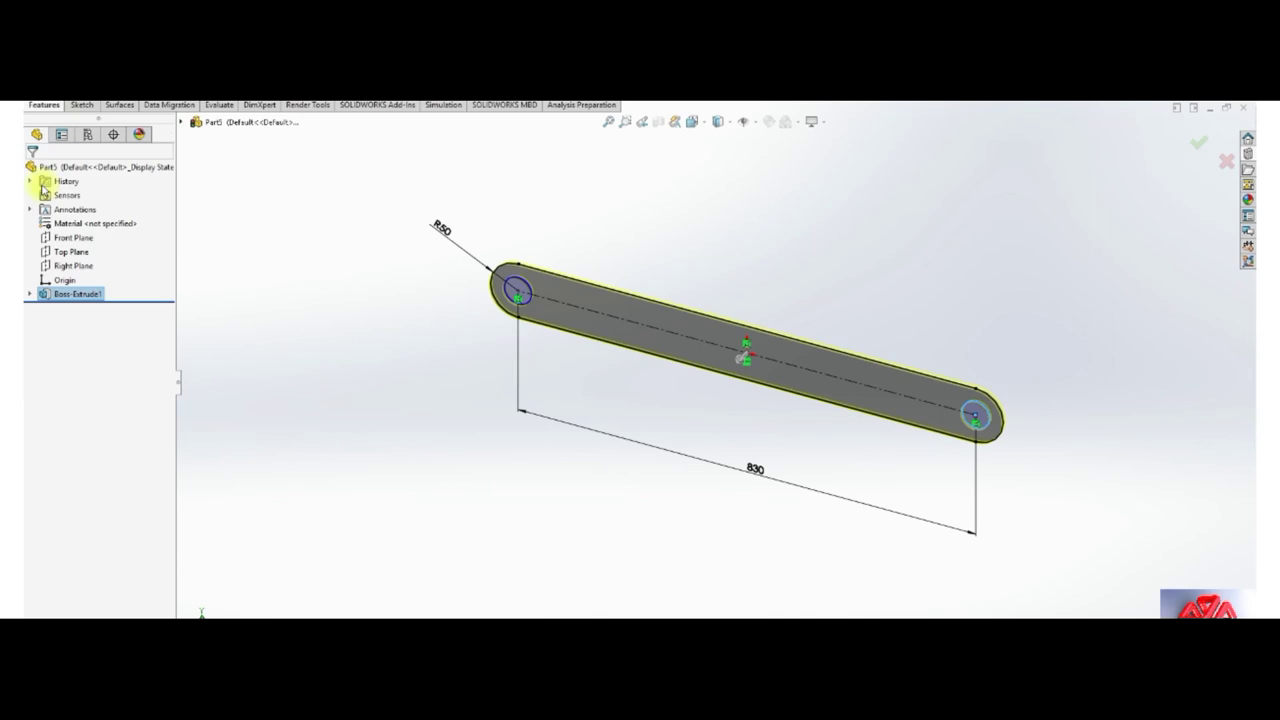
click(652, 255)
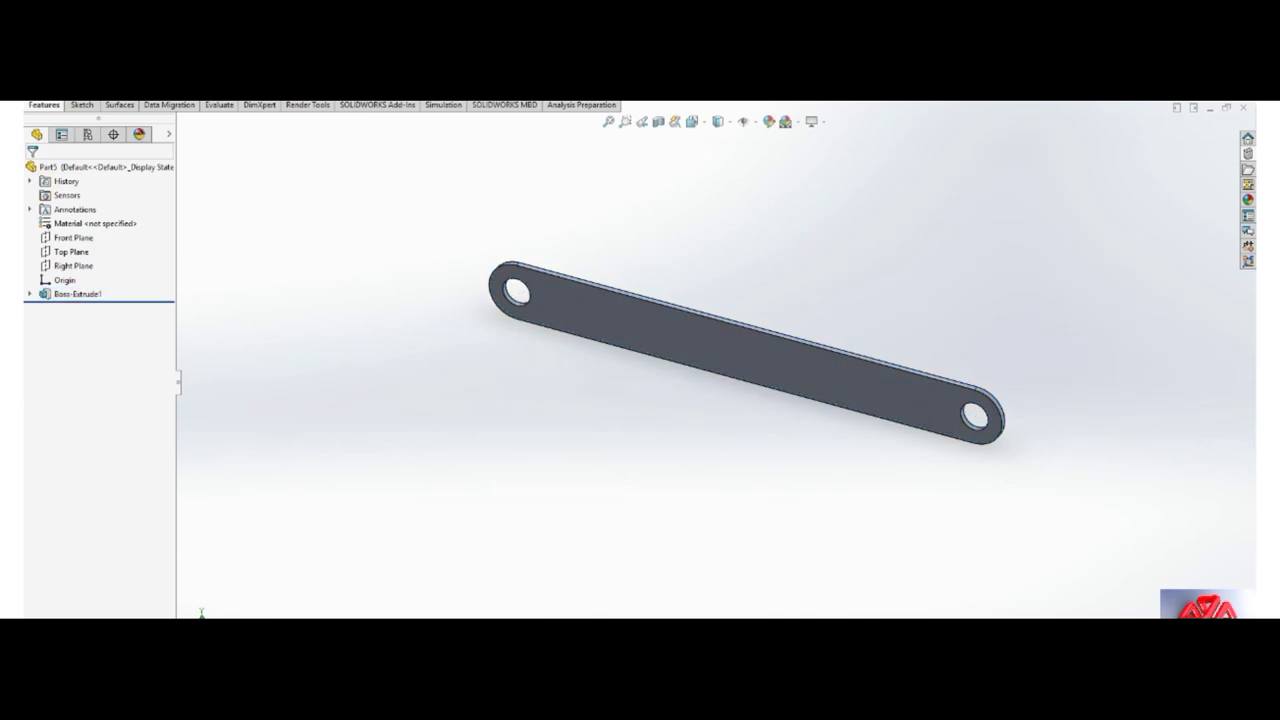
Save the link part under the file name 830.
key(ctrl+s)
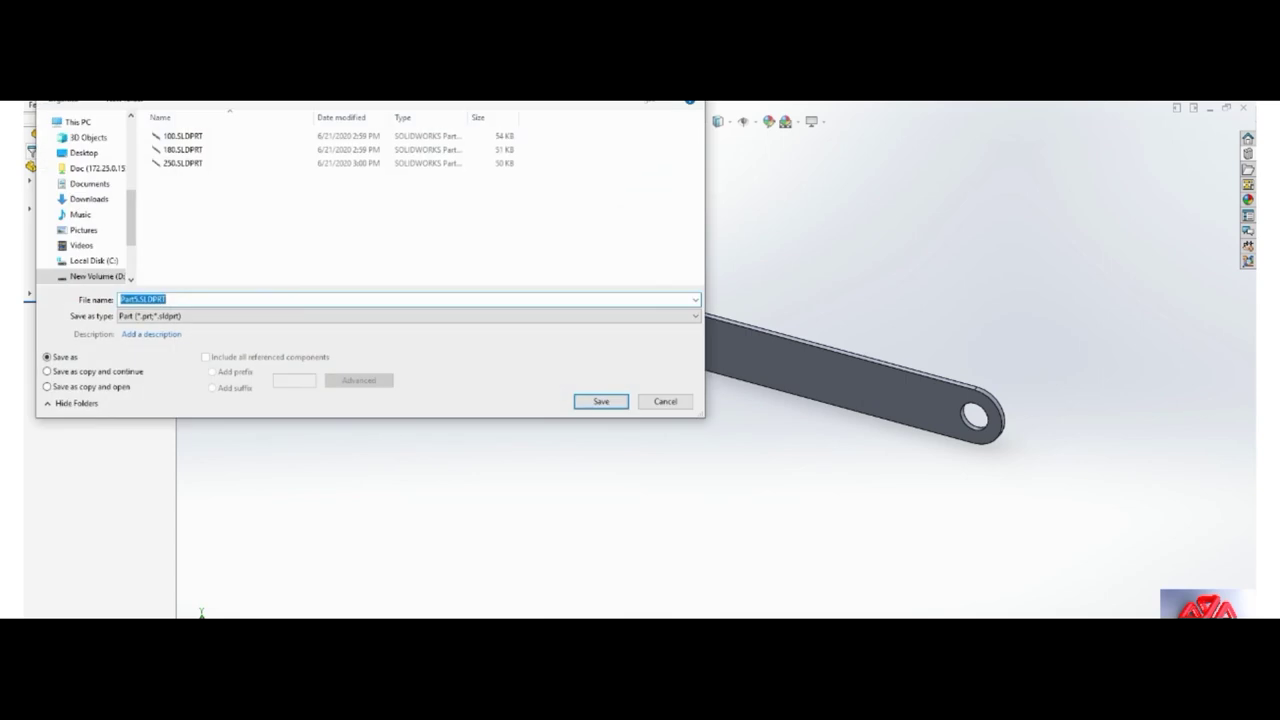
click(208, 141)
click(133, 300)
double_click(133, 299)
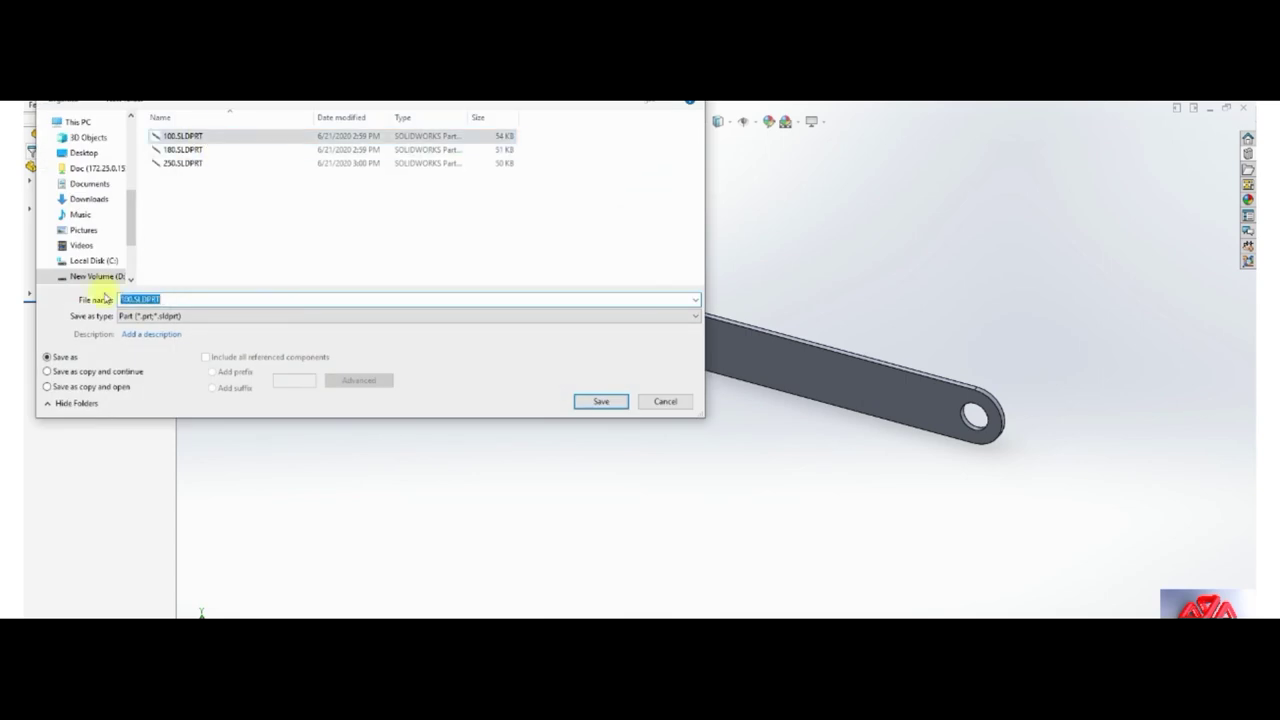
click(197, 300)
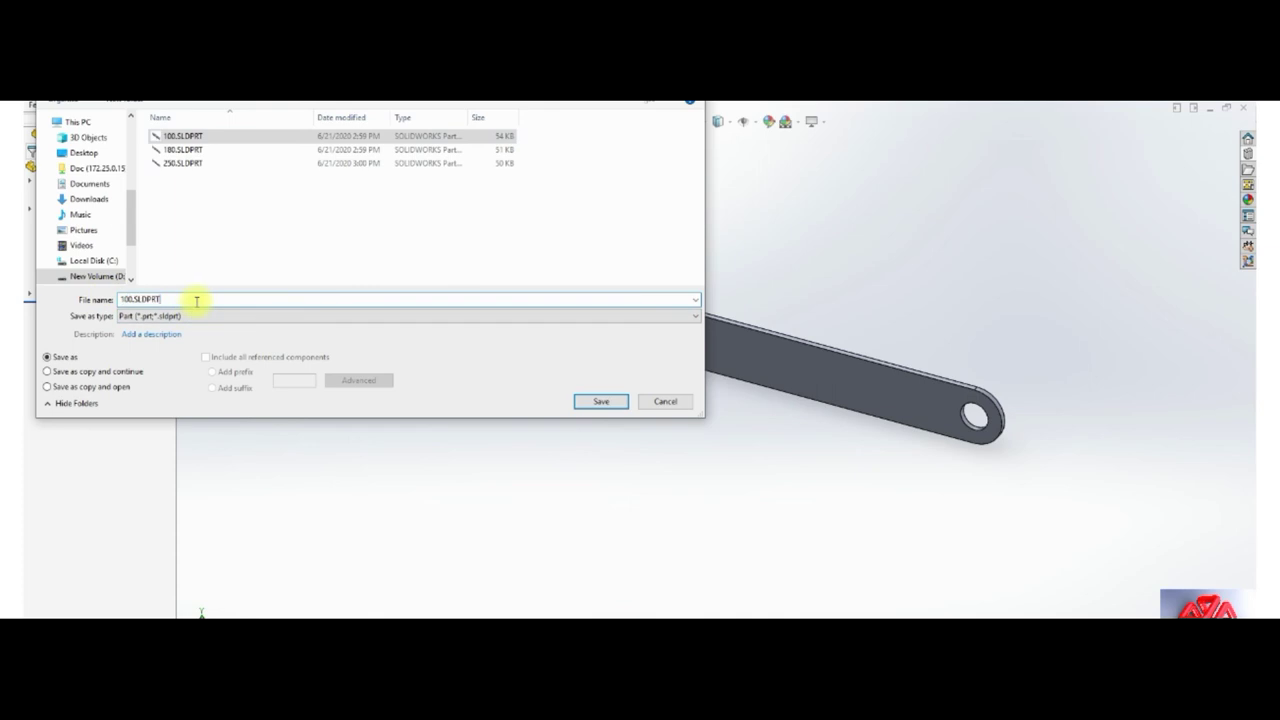
key(ctrl+shift+Left)
key(Escape)
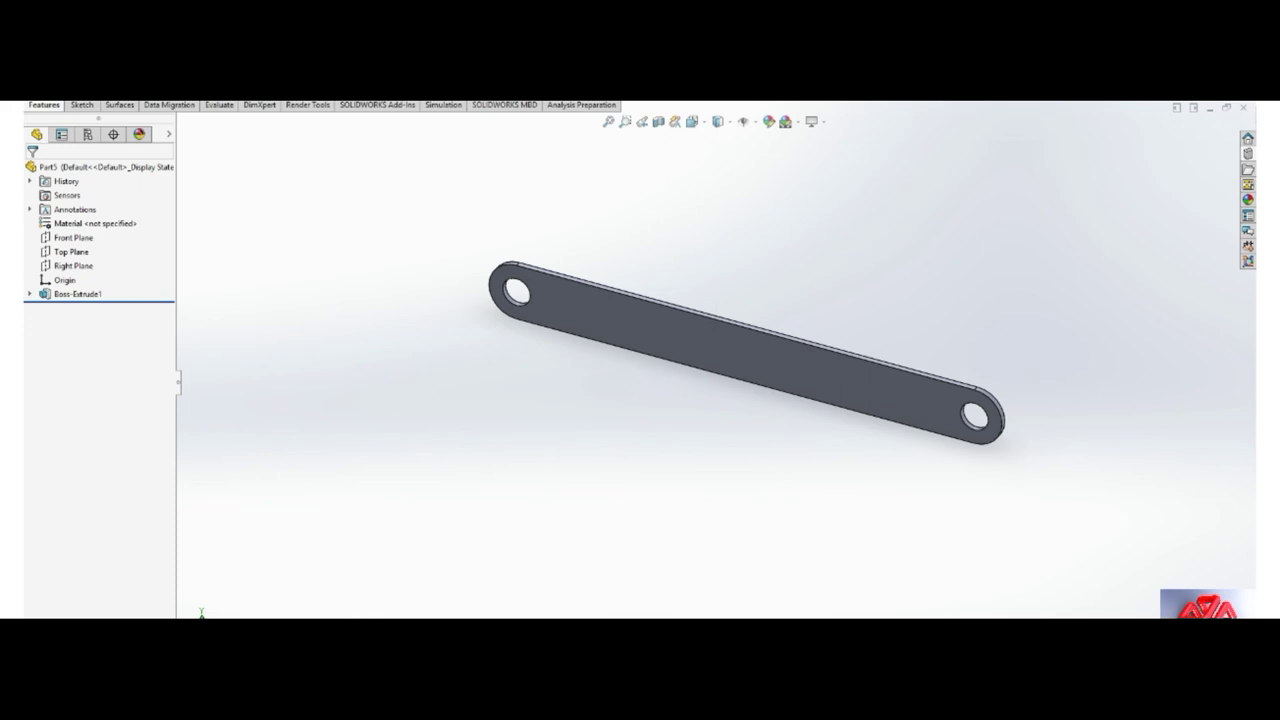
key(ctrl+s)
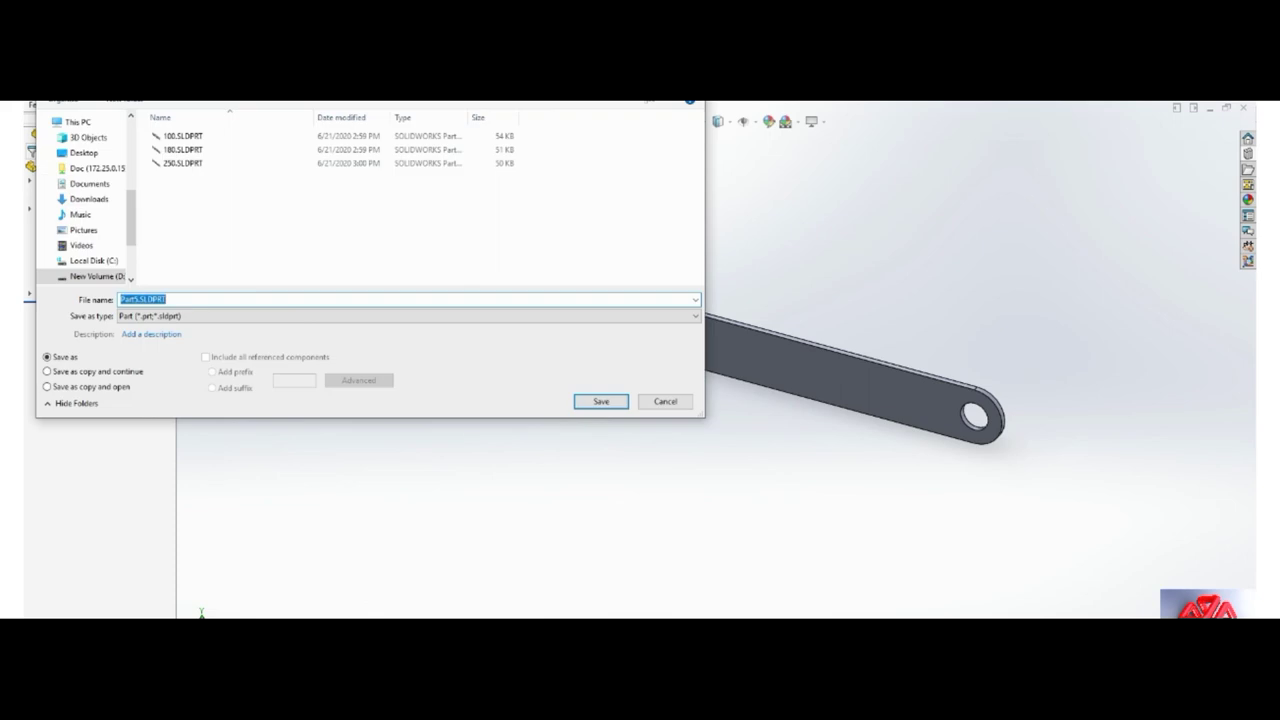
text(830)
key(Return)
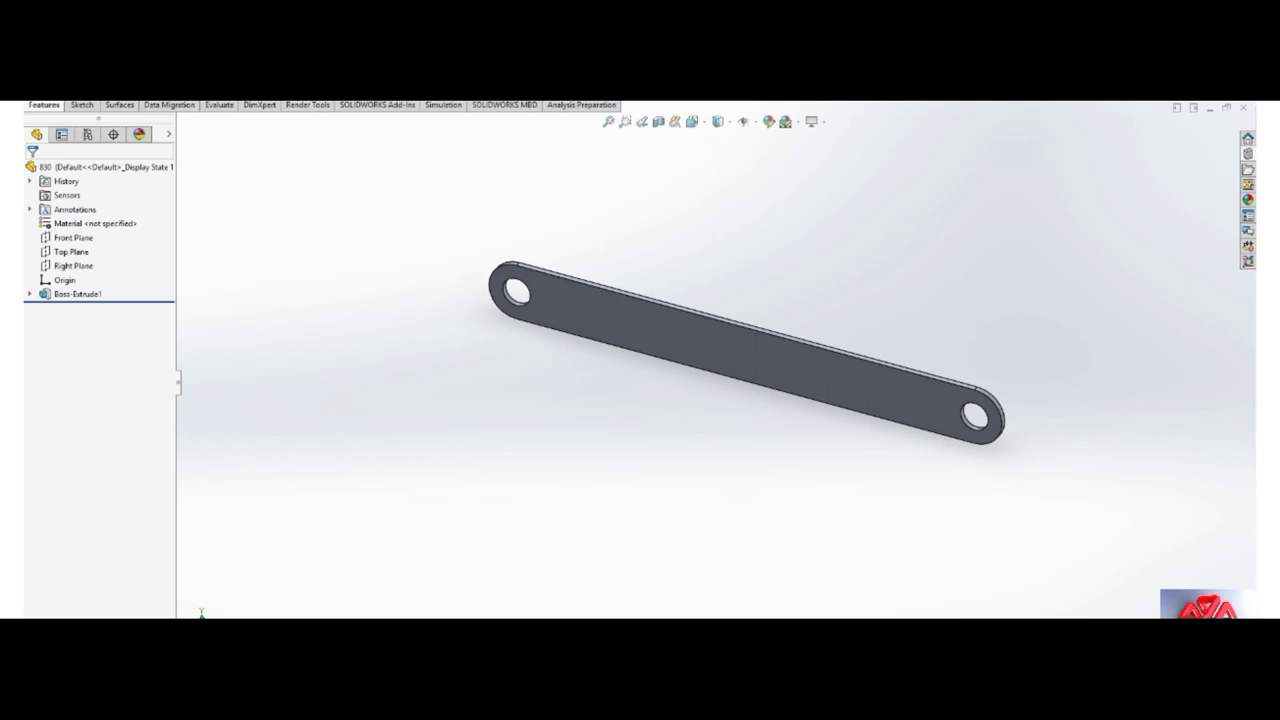
Create a second part and sketch a centerpoint straight slot at the origin on its Front Plane.
key(ctrl+n)
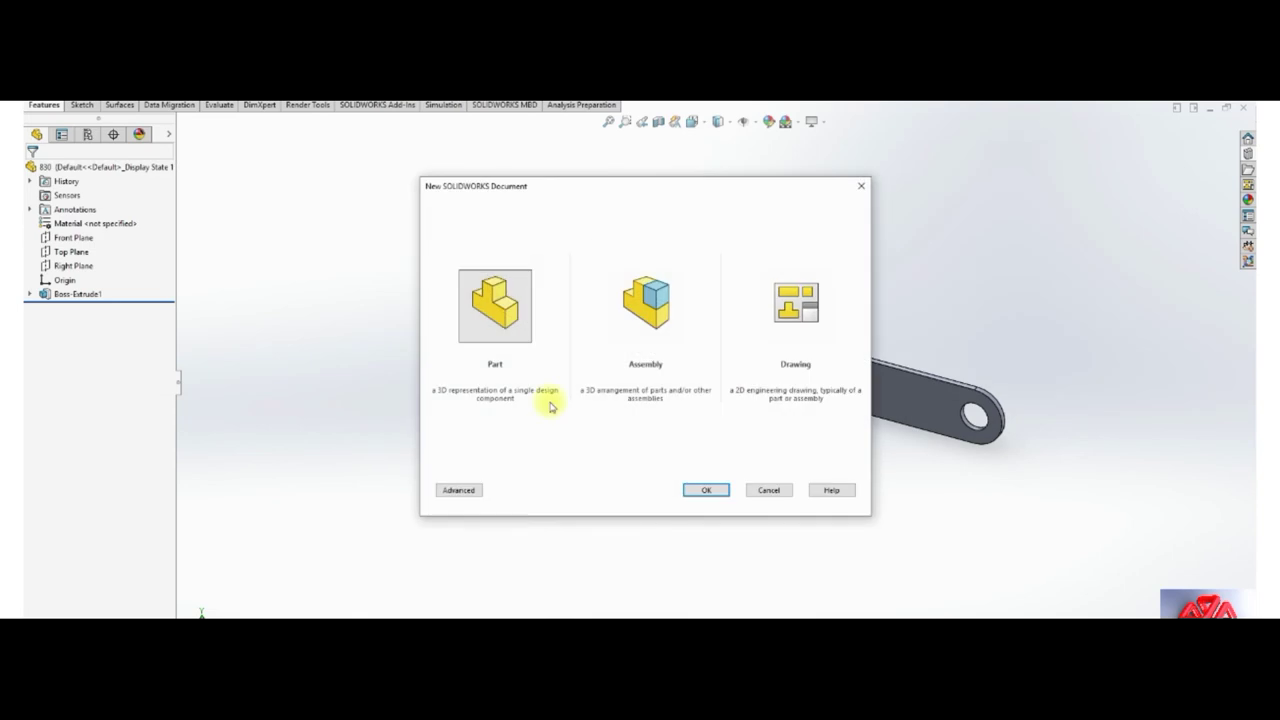
click(706, 489)
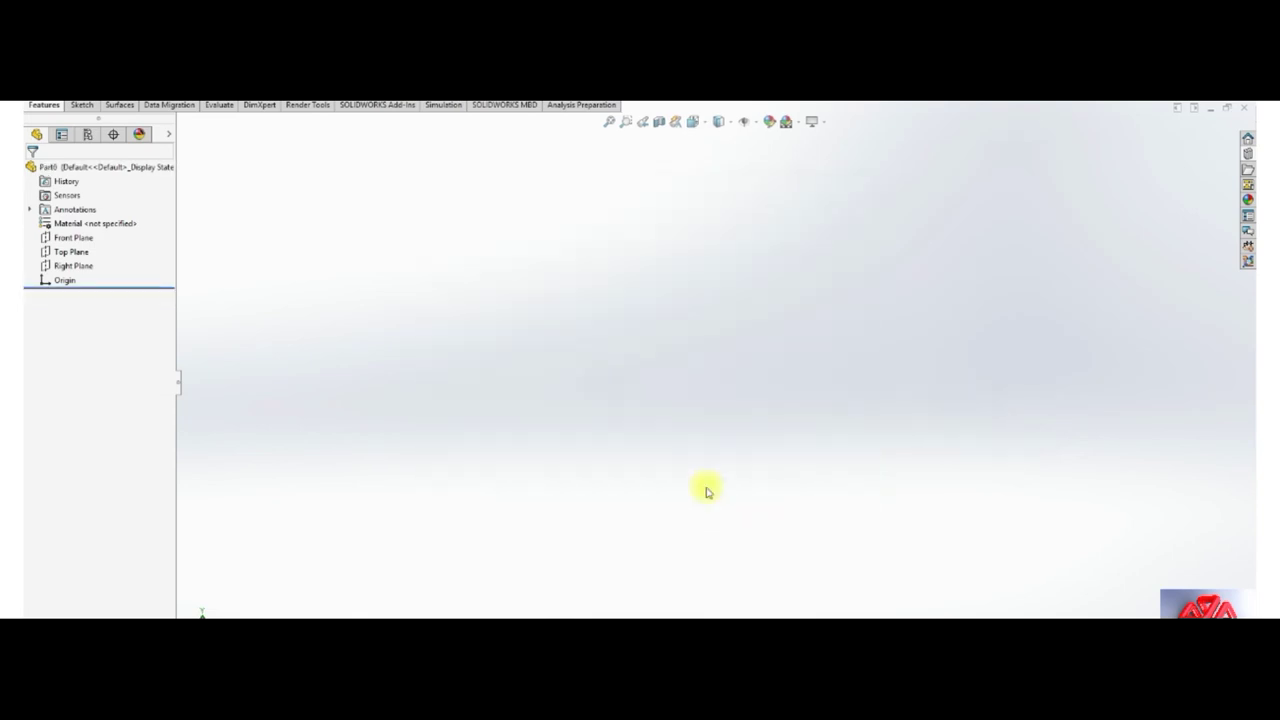
click(76, 239)
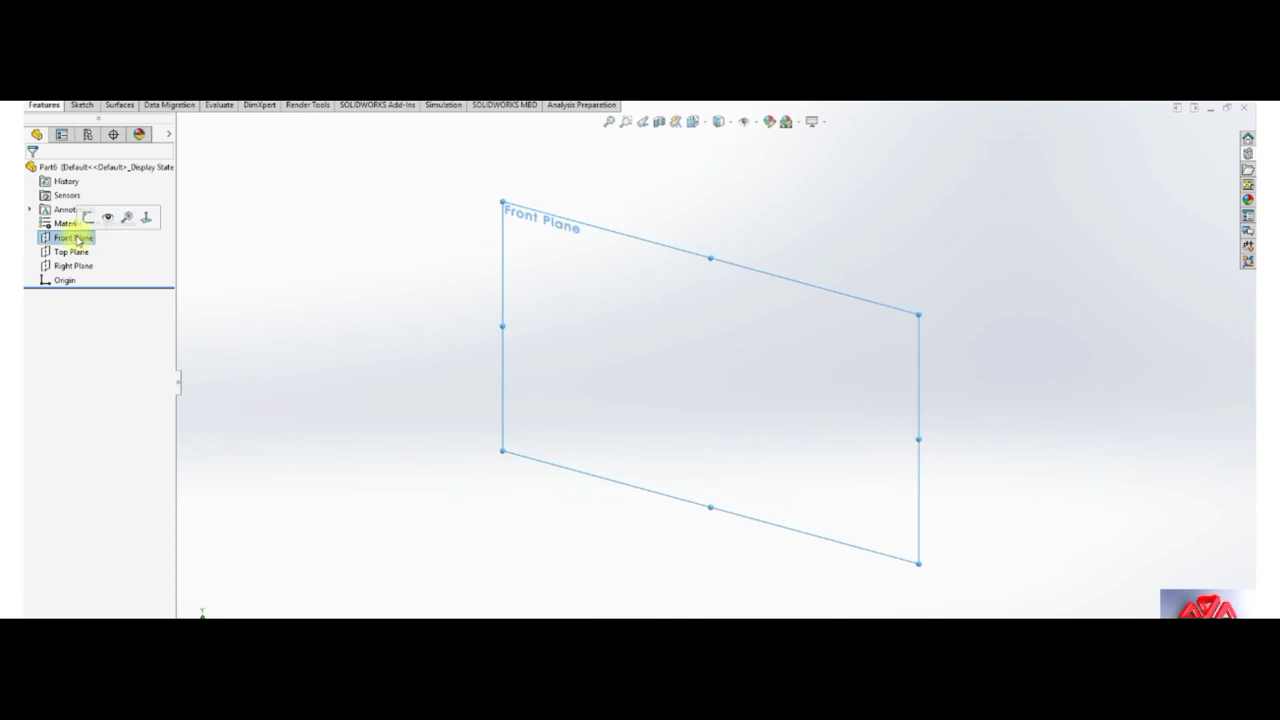
click(146, 217)
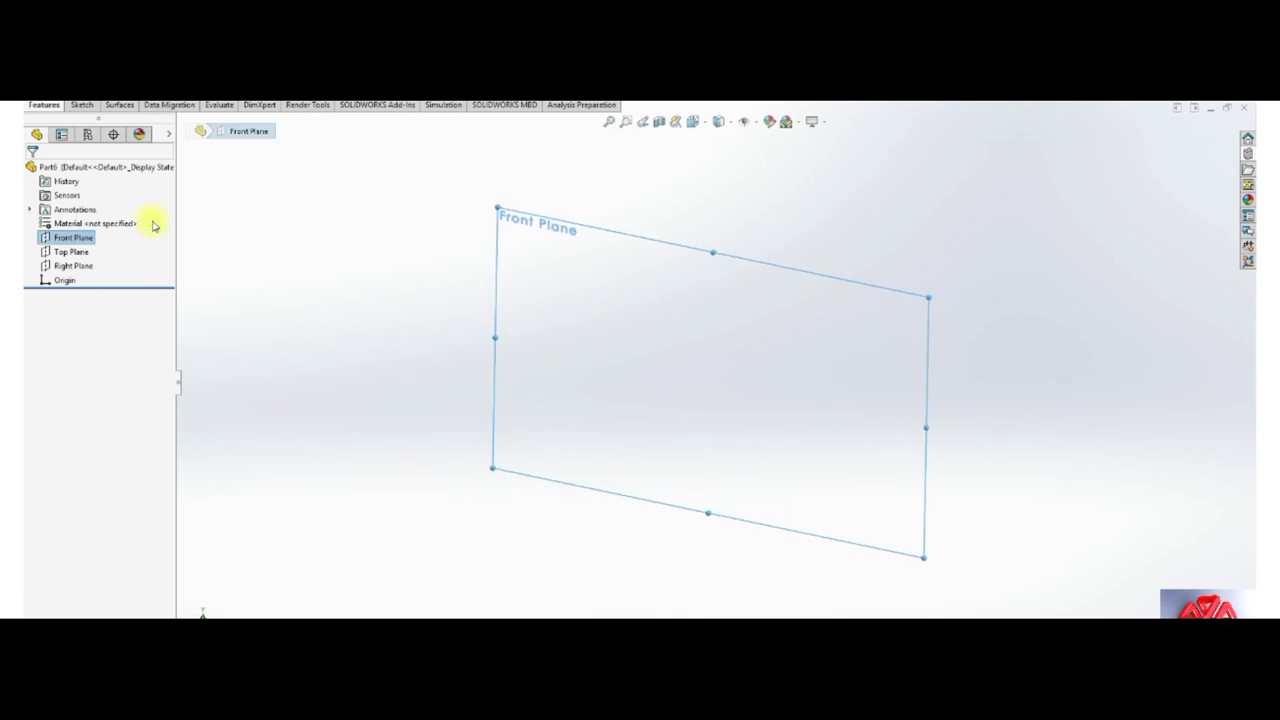
right_click(86, 239)
click(101, 220)
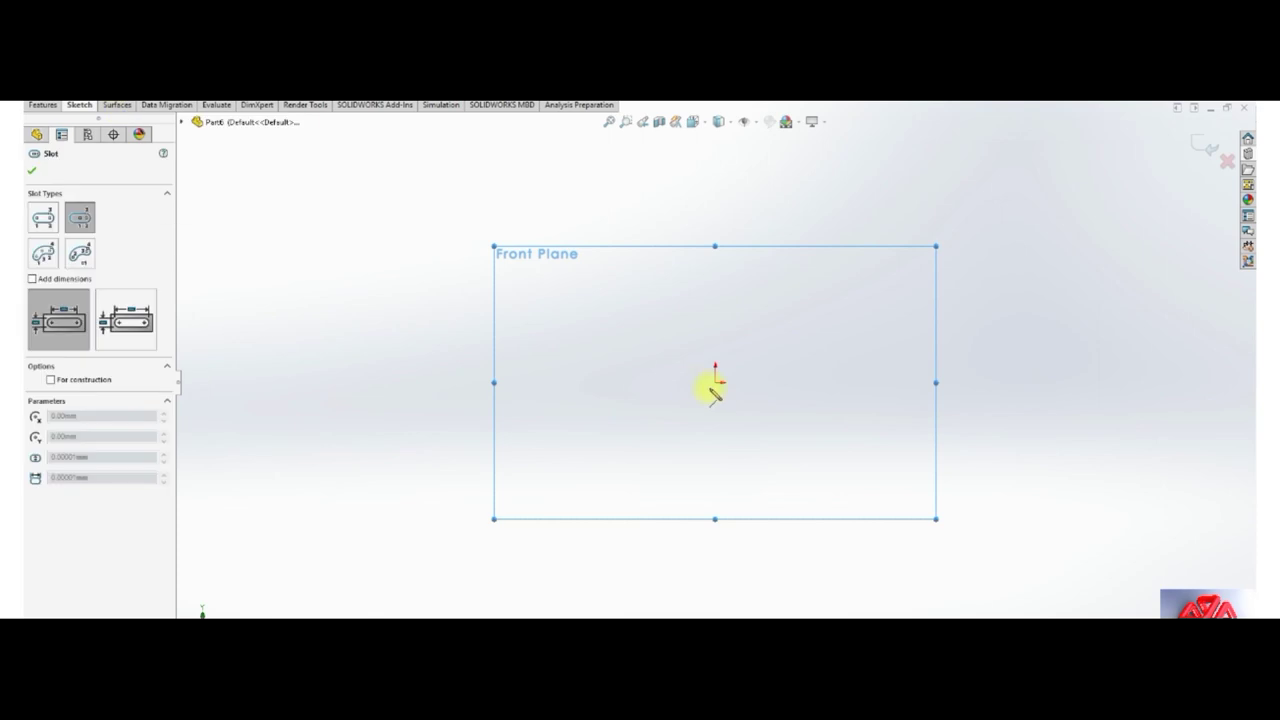
click(716, 378)
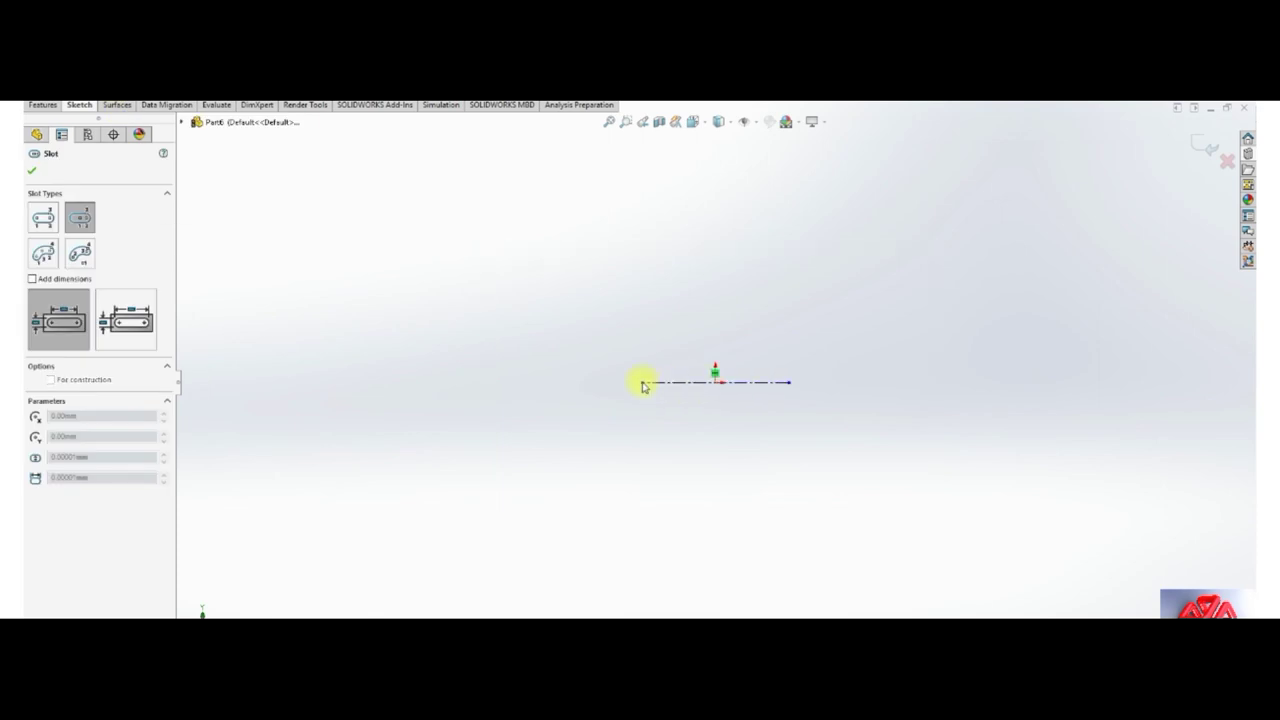
click(643, 383)
click(641, 396)
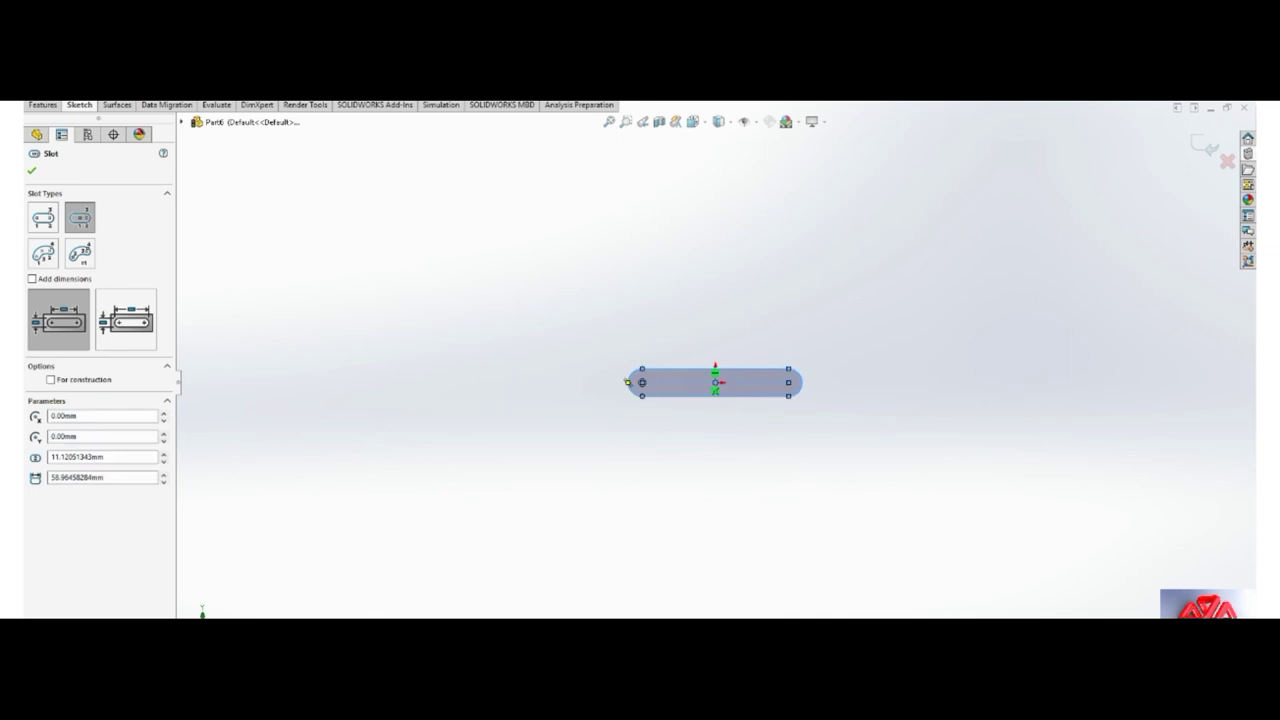
key(Escape)
Dimension the slot 216 mm between centres with R50 end arcs.
click(688, 383)
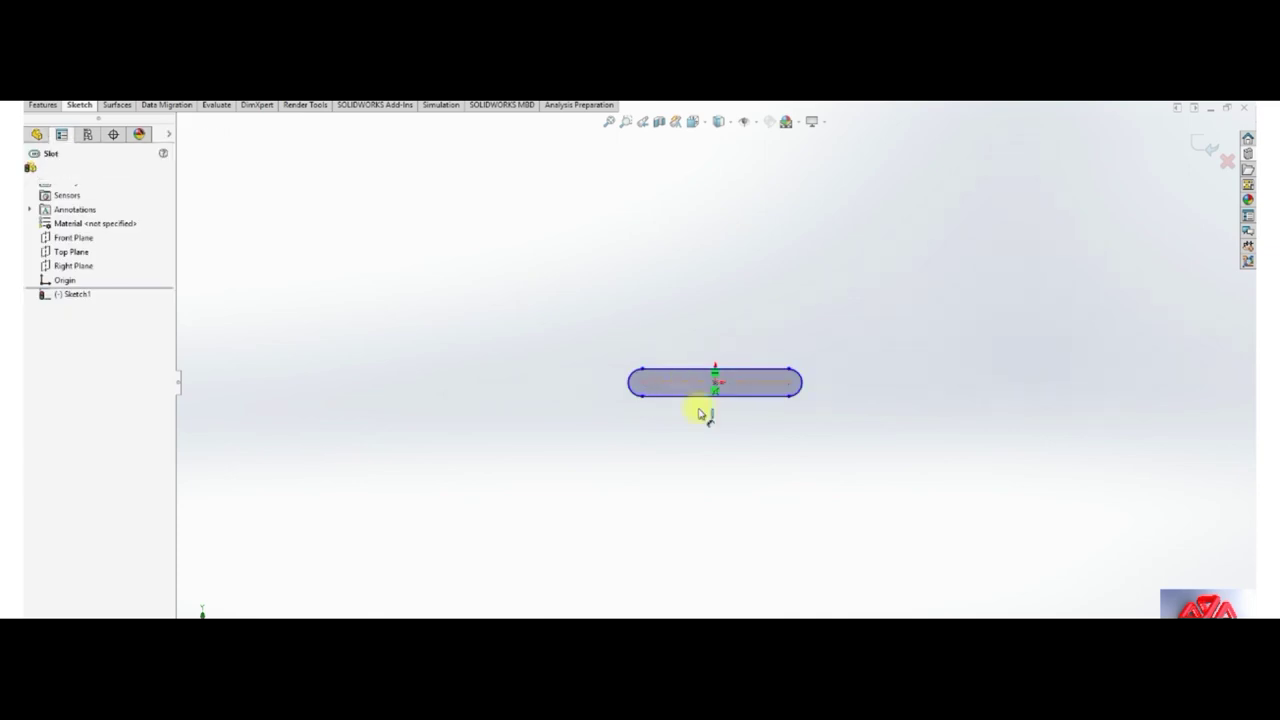
double_click(712, 425)
text(216)
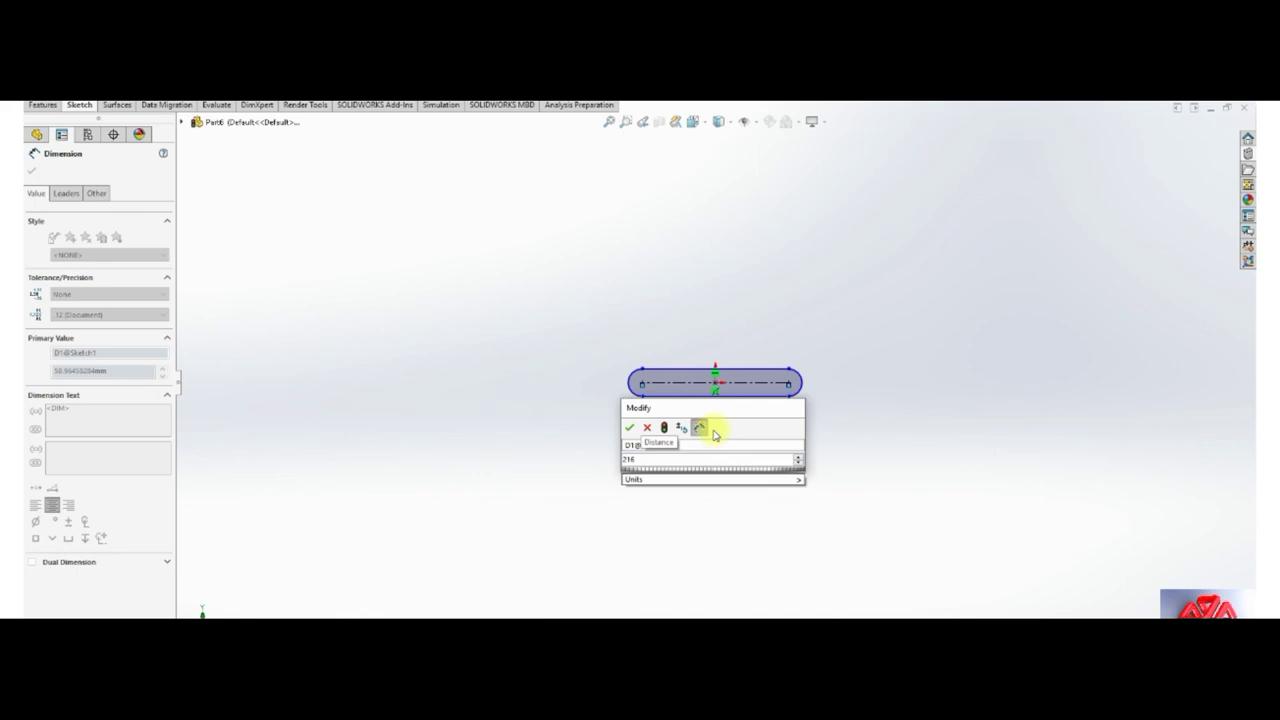
key(Return)
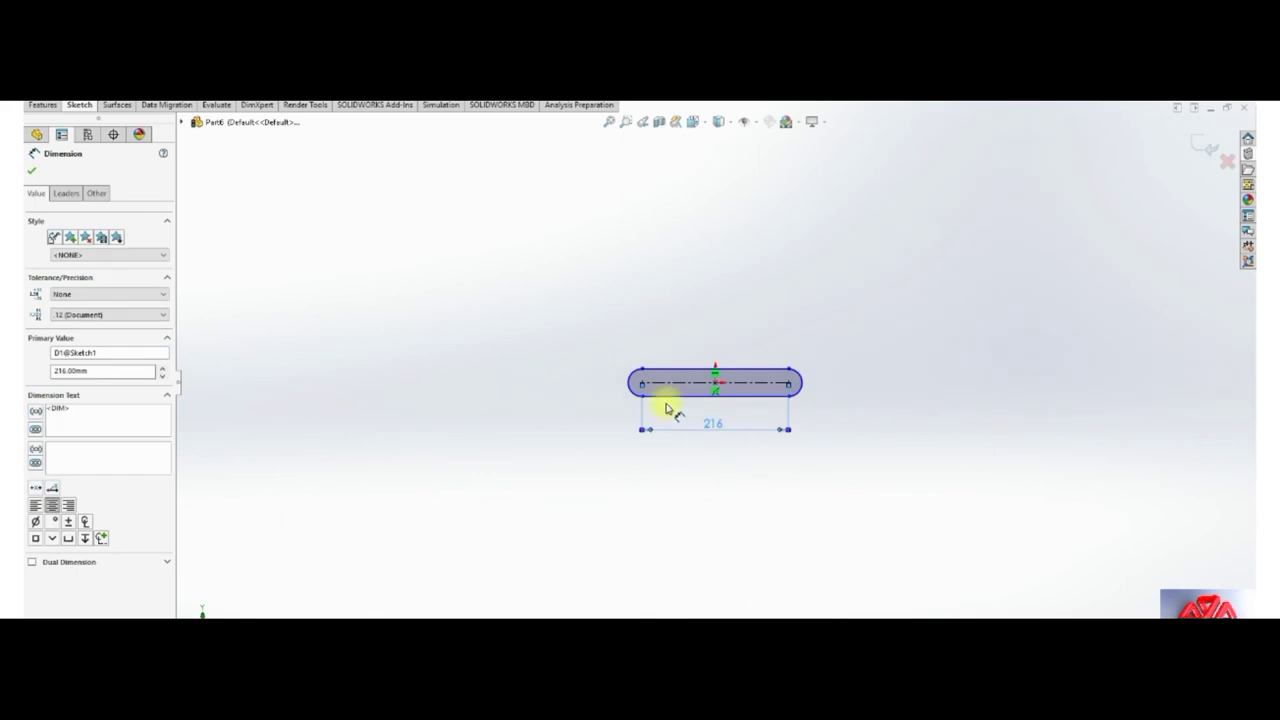
click(632, 382)
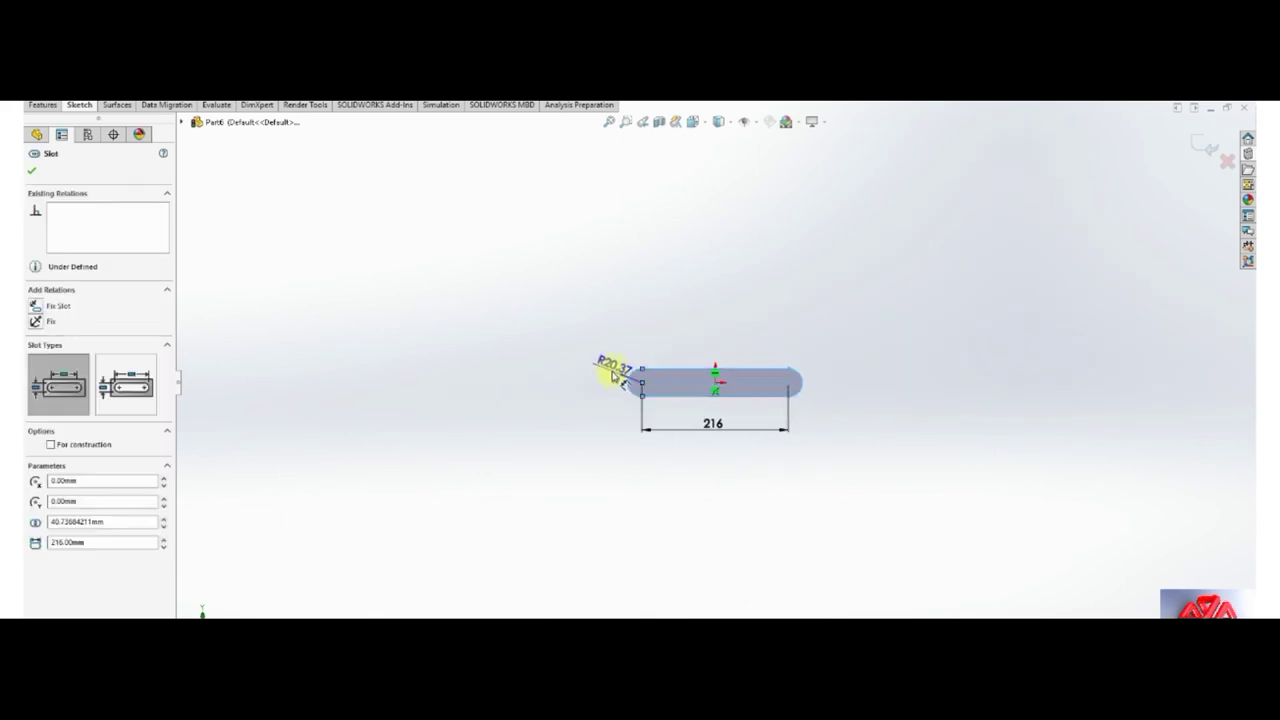
click(613, 375)
text(50)
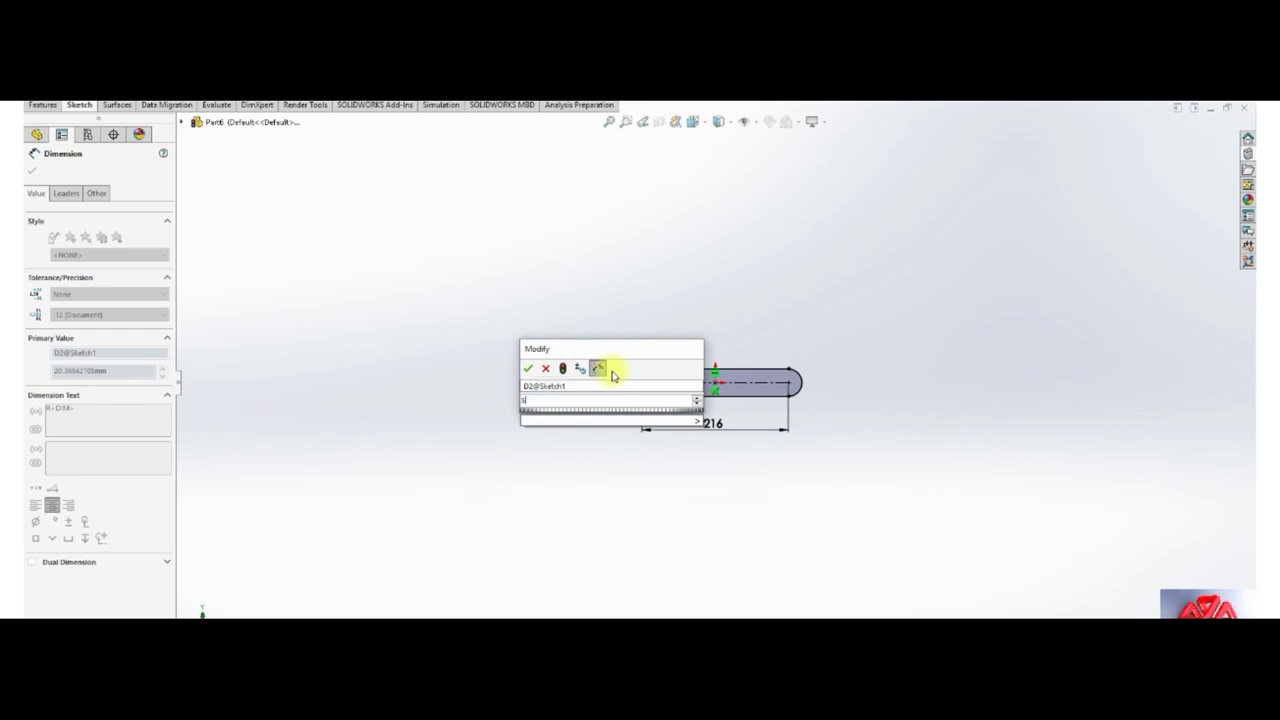
key(Return)
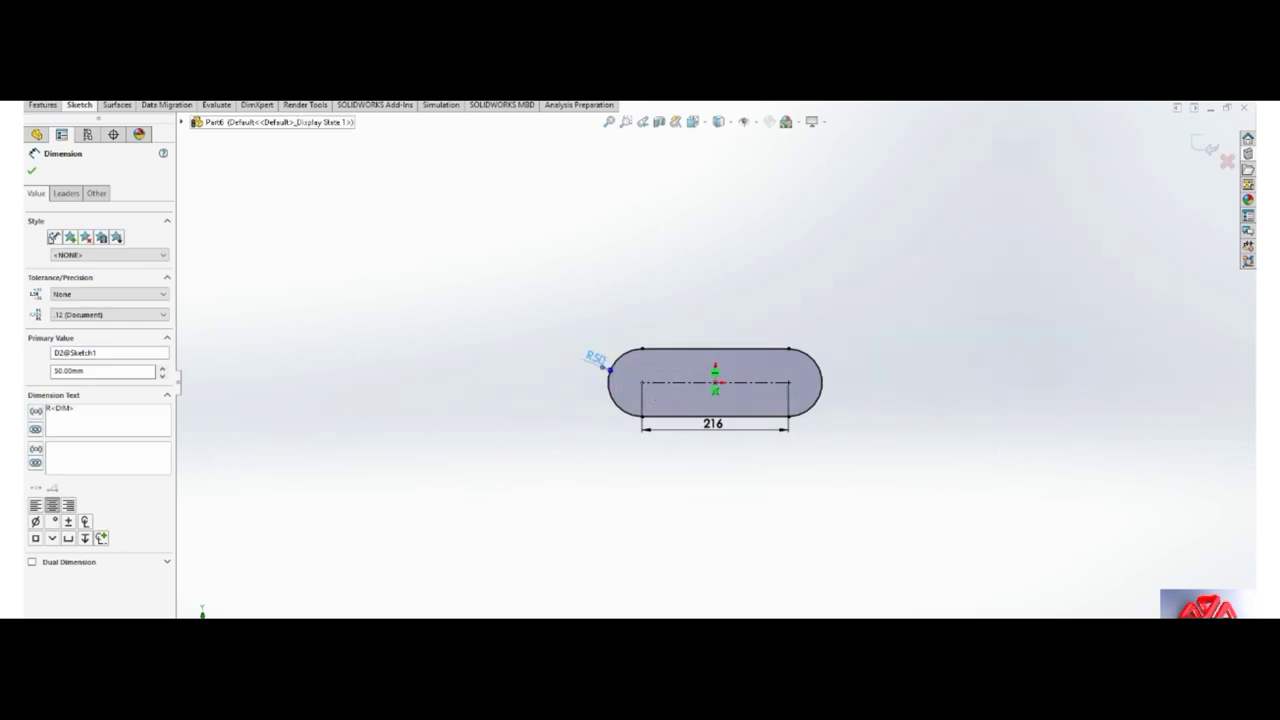
Add a radius-25 circle at each slot end centre.
key(c)
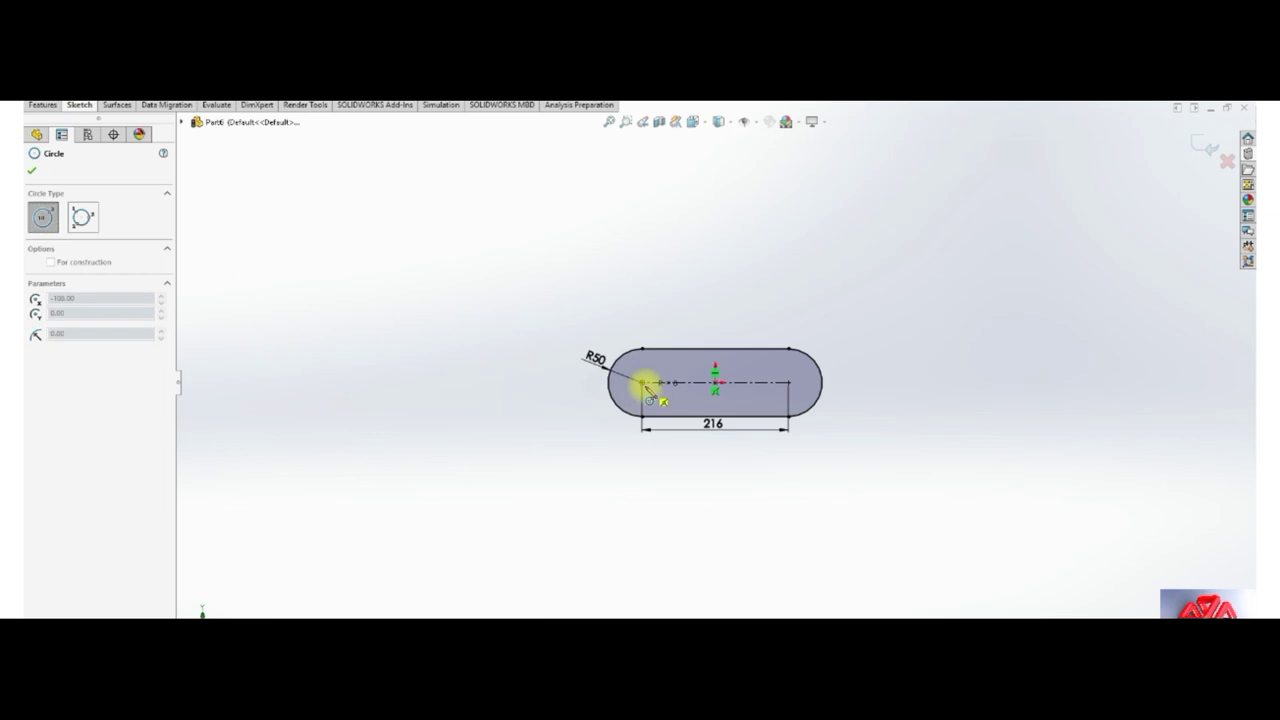
click(642, 382)
click(648, 397)
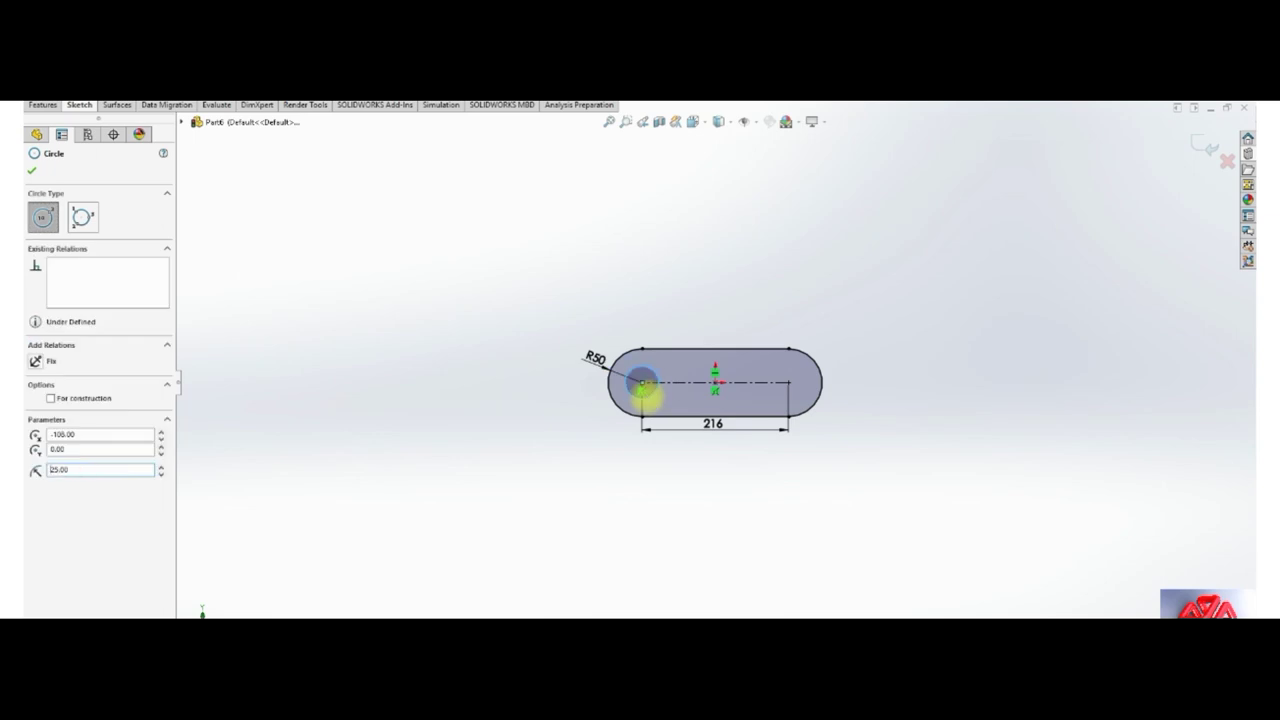
click(788, 382)
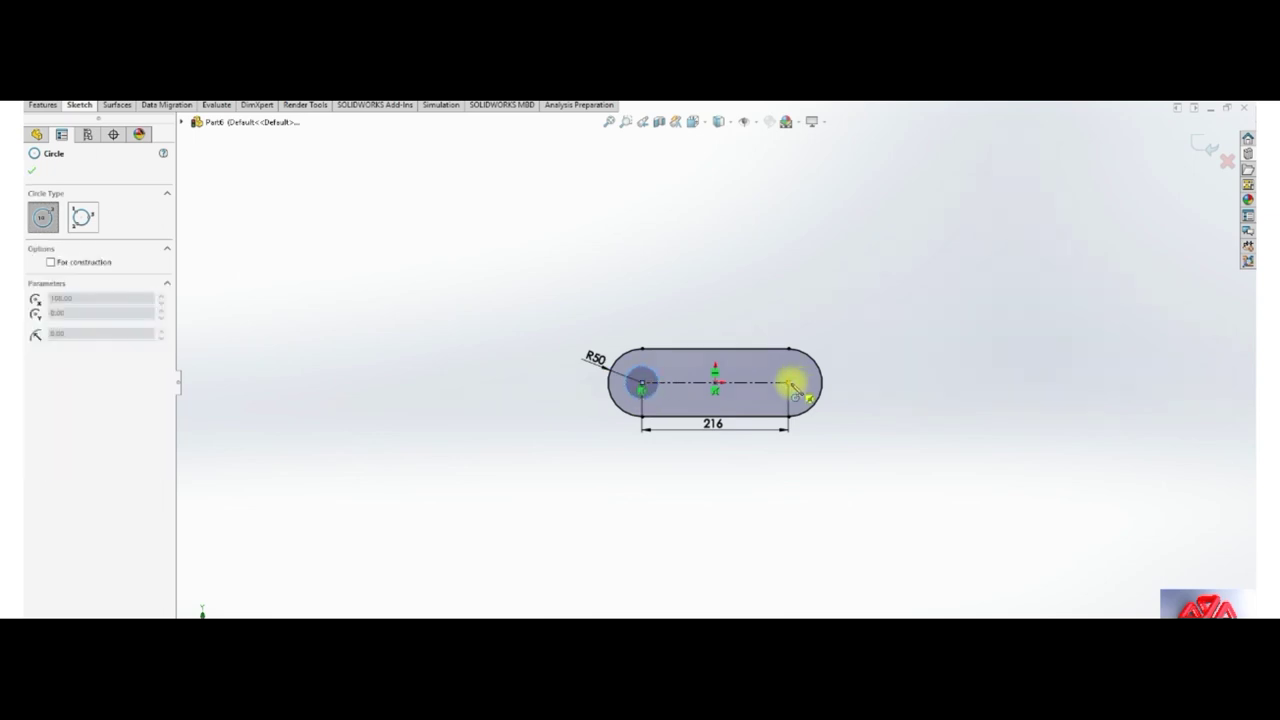
click(789, 398)
text(25)
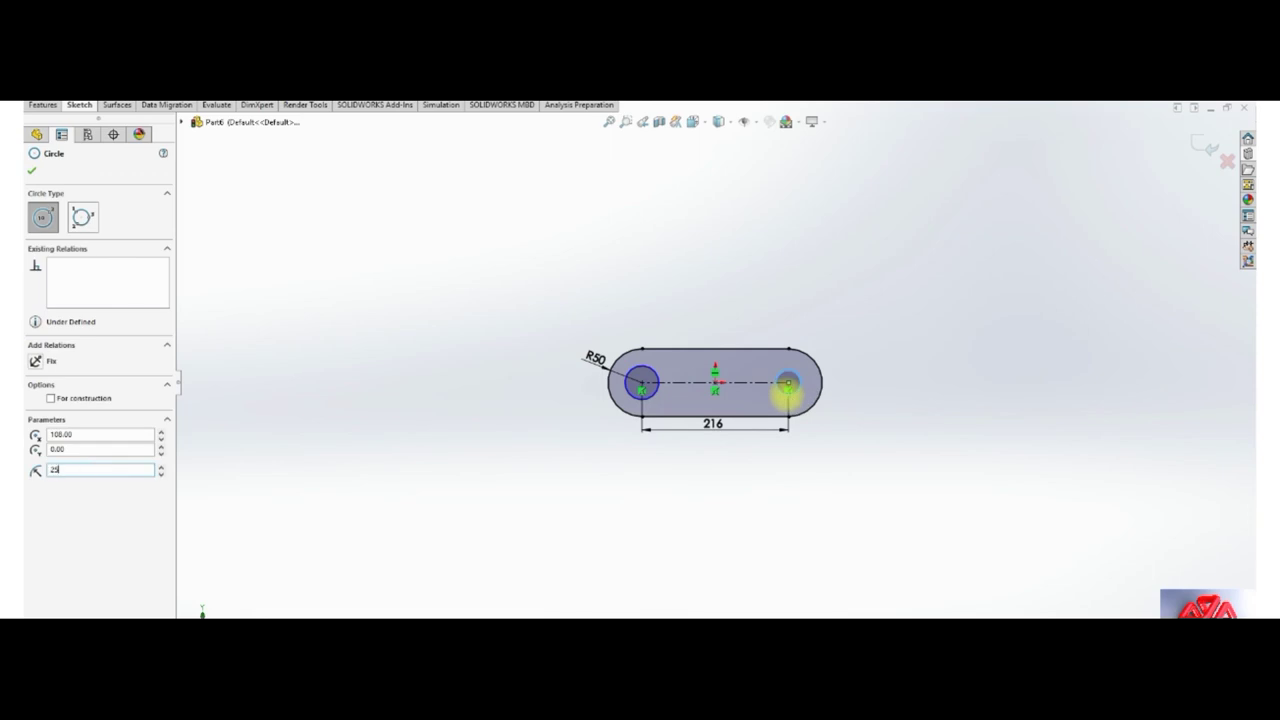
key(Return)
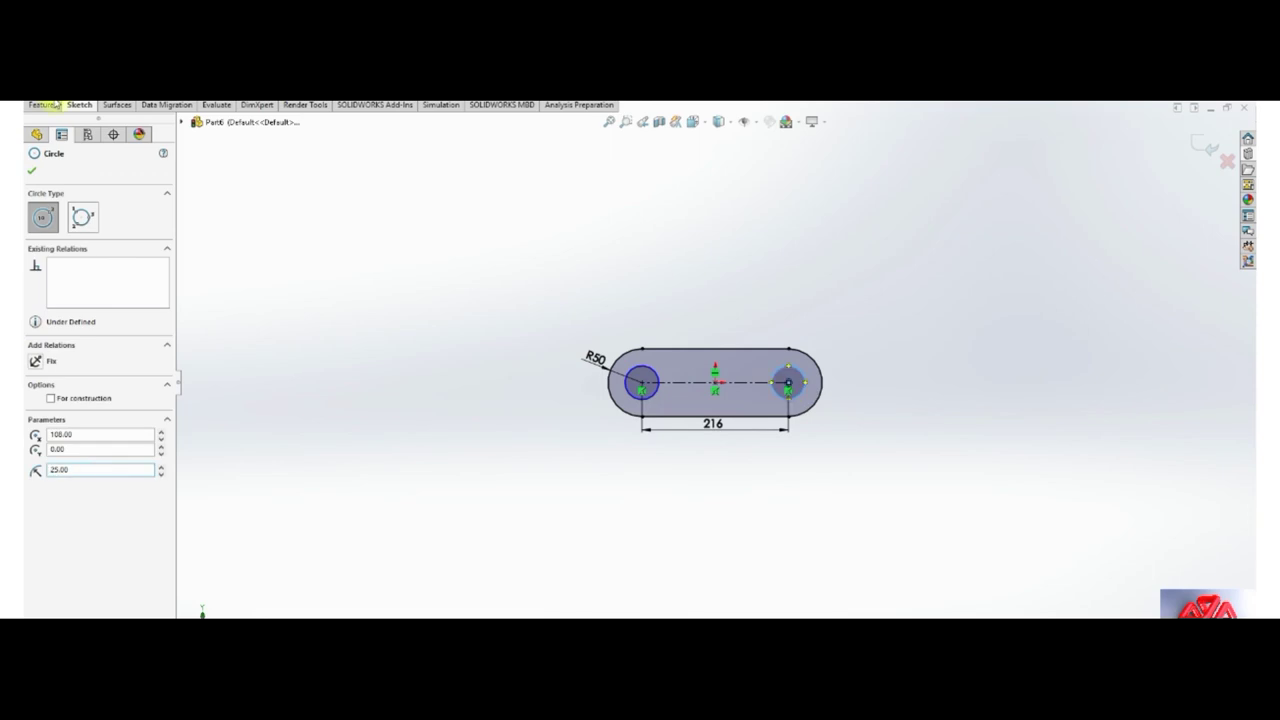
click(44, 104)
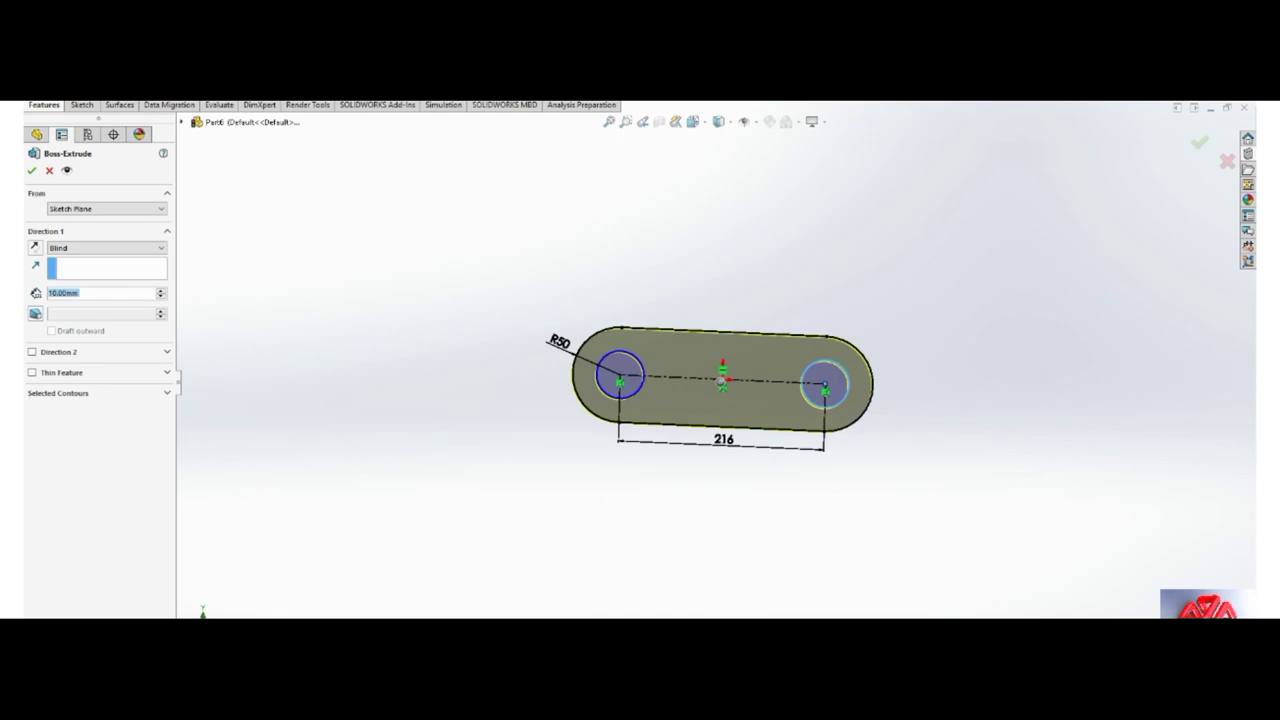
Extrude the sketch 10 mm Mid Plane into a solid link with two holes.
click(110, 248)
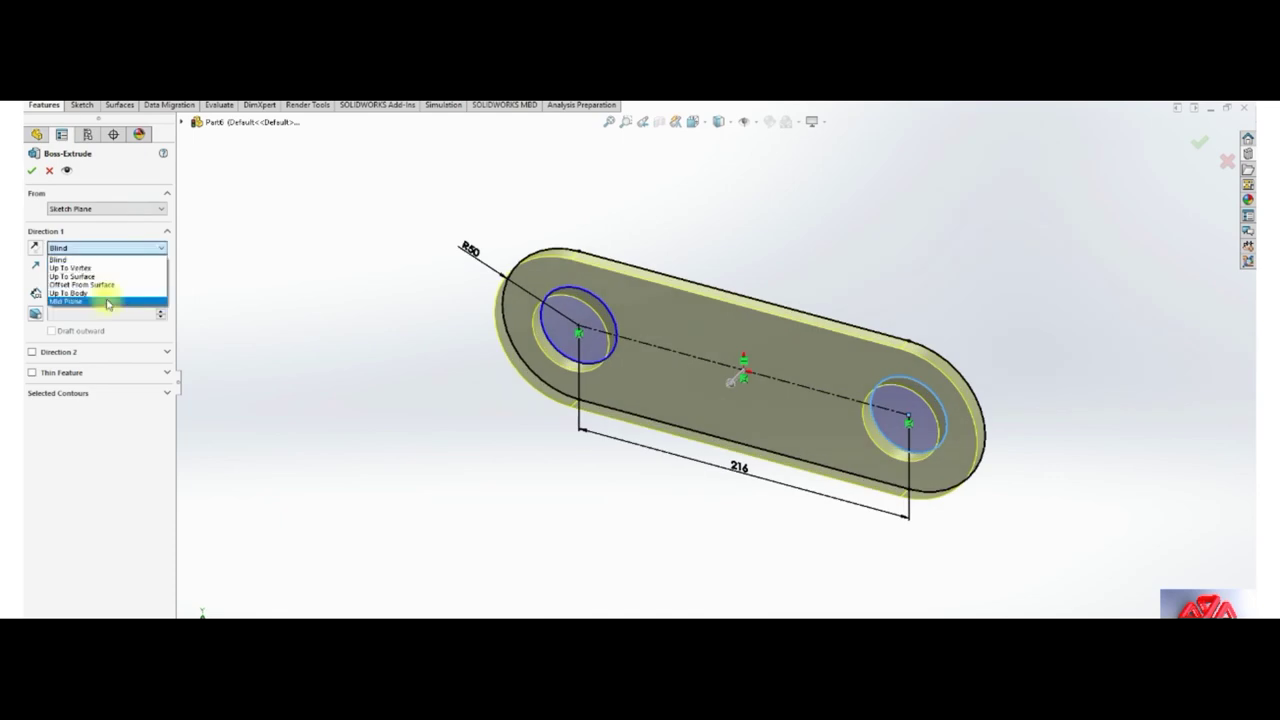
click(104, 296)
click(33, 172)
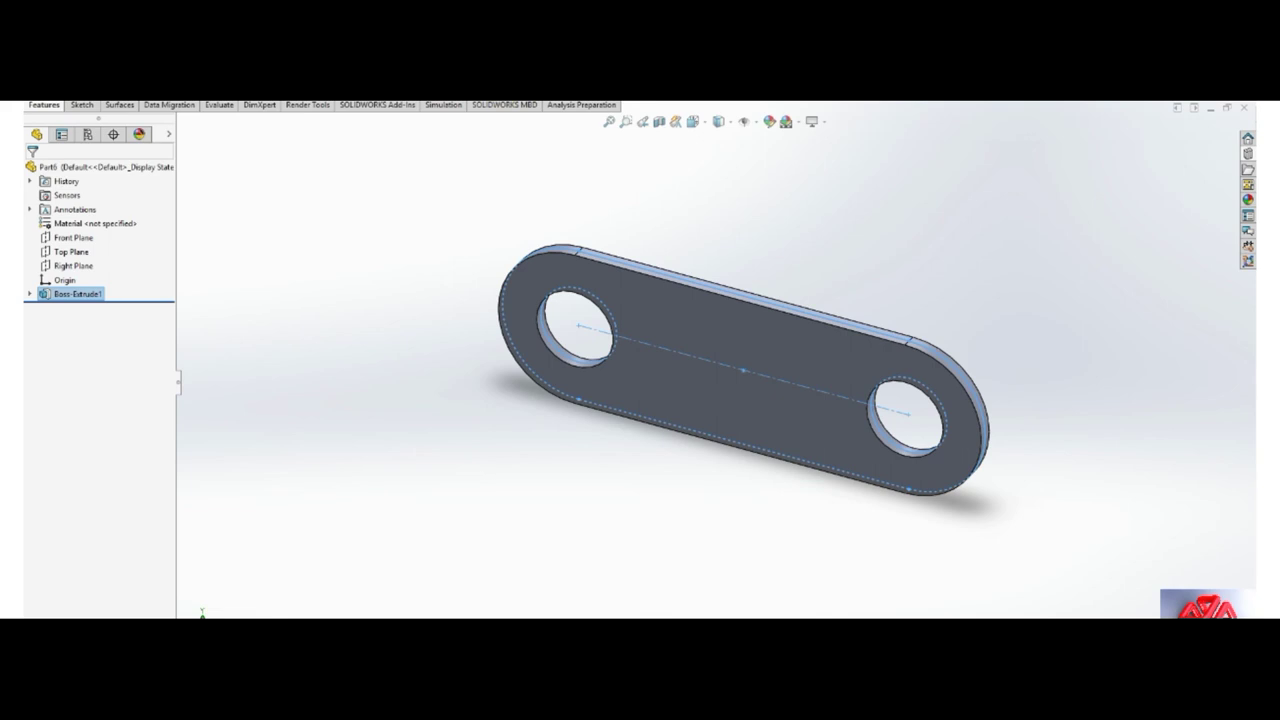
Save the part under the name 216.
key(ctrl+s)
text(216)
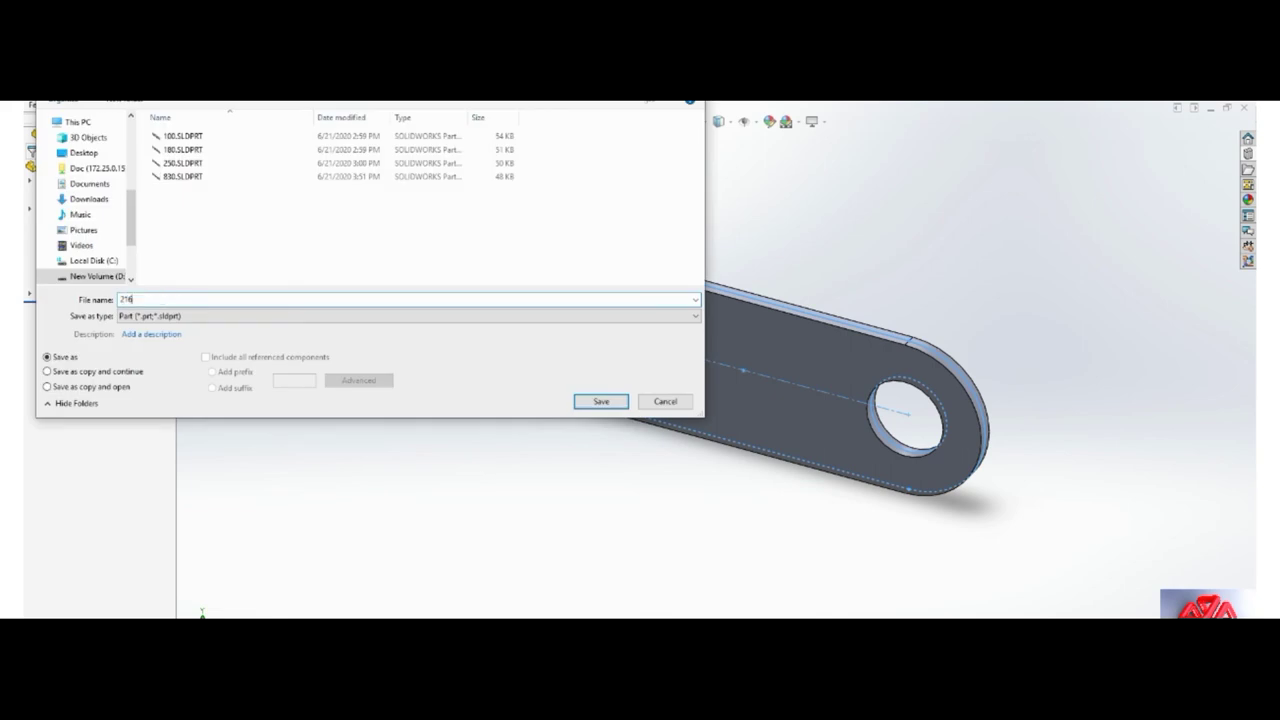
key(Return)
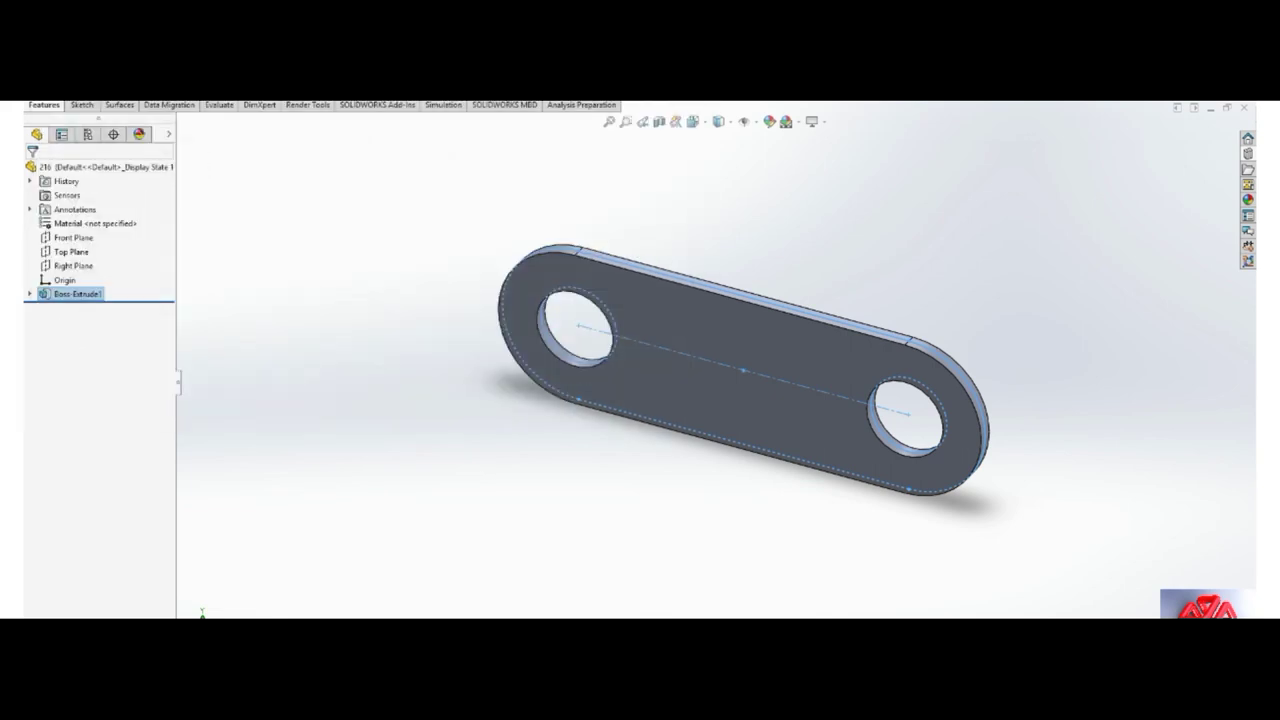
Create a new part and sketch a centerpoint straight slot at the origin on the Front Plane.
key(ctrl+n)
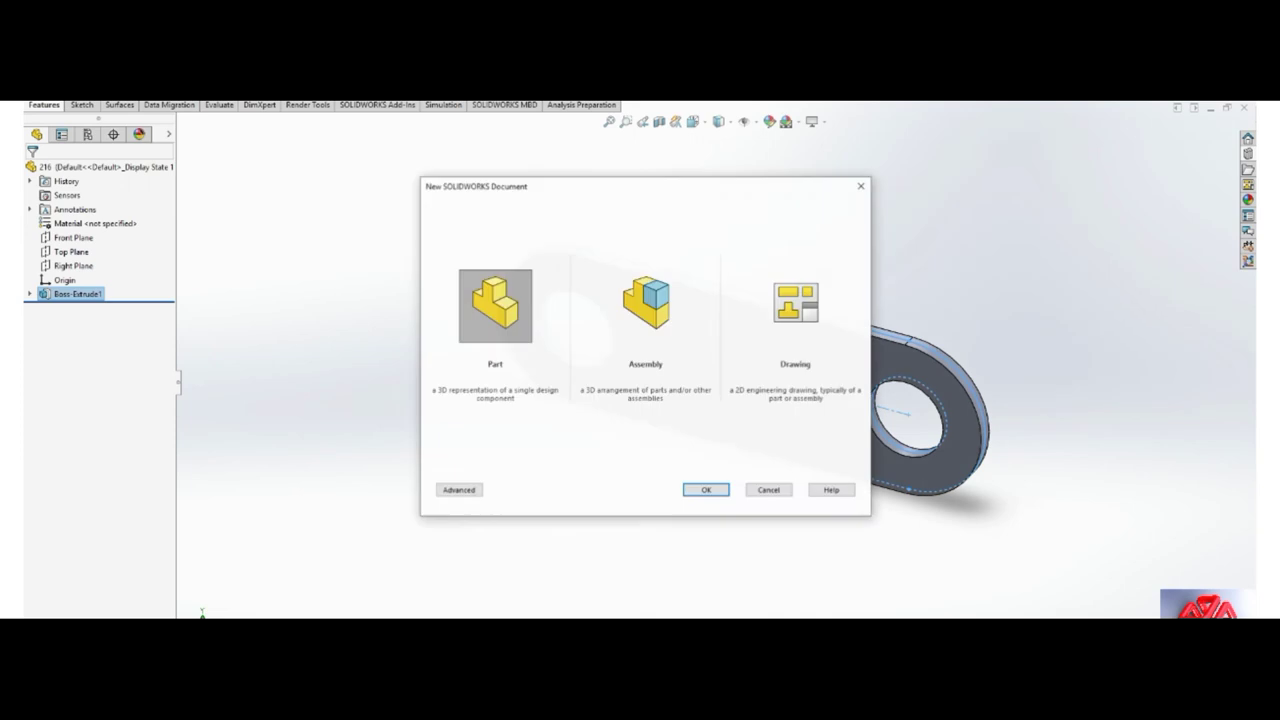
click(701, 487)
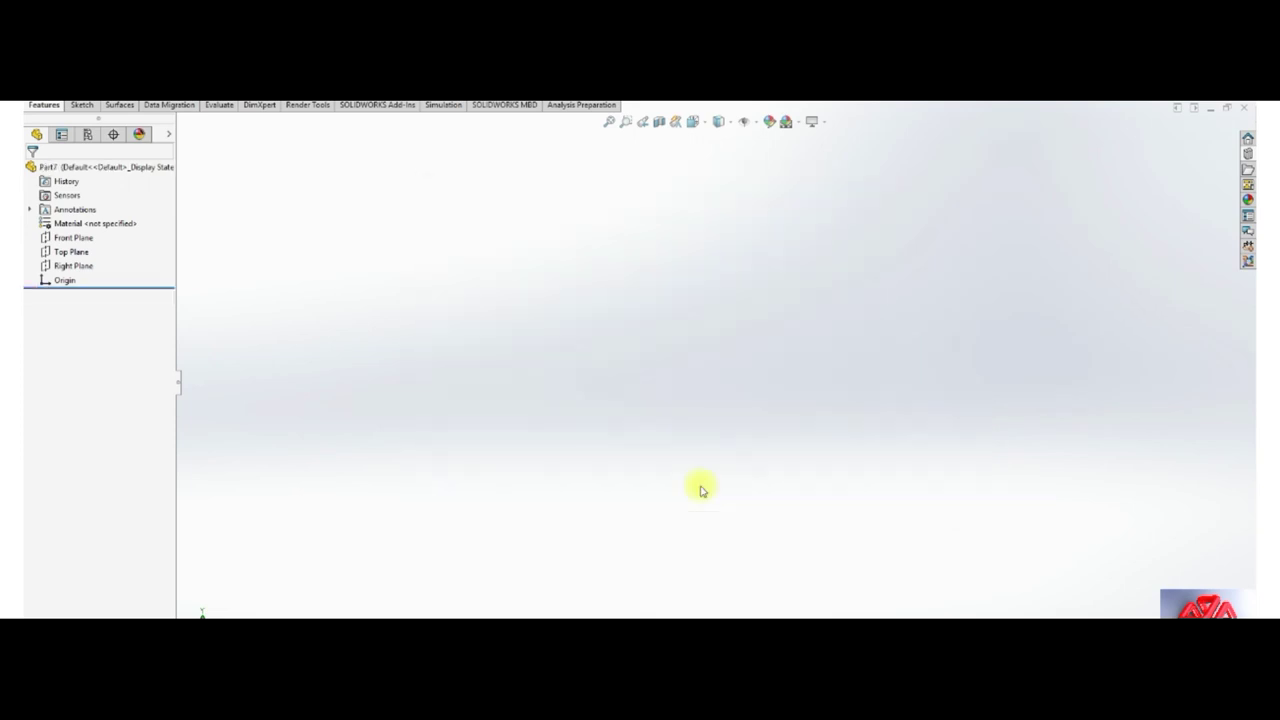
click(86, 238)
click(158, 218)
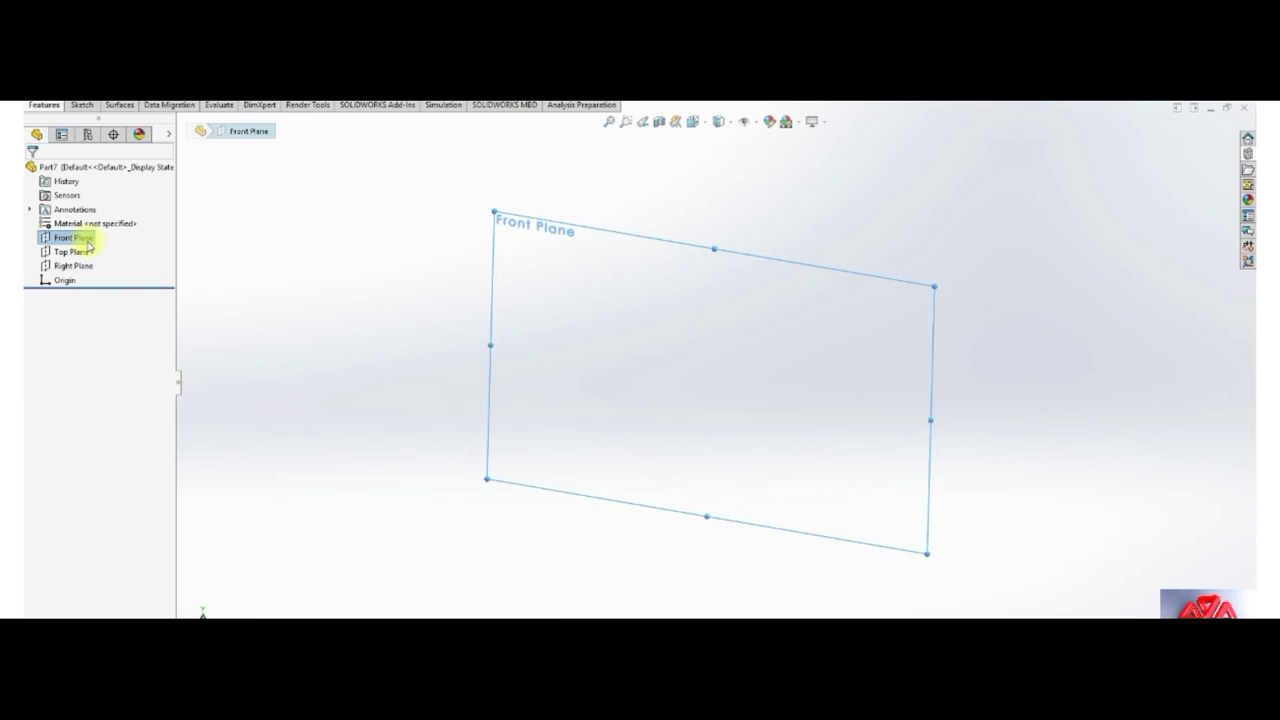
right_click(75, 240)
click(87, 218)
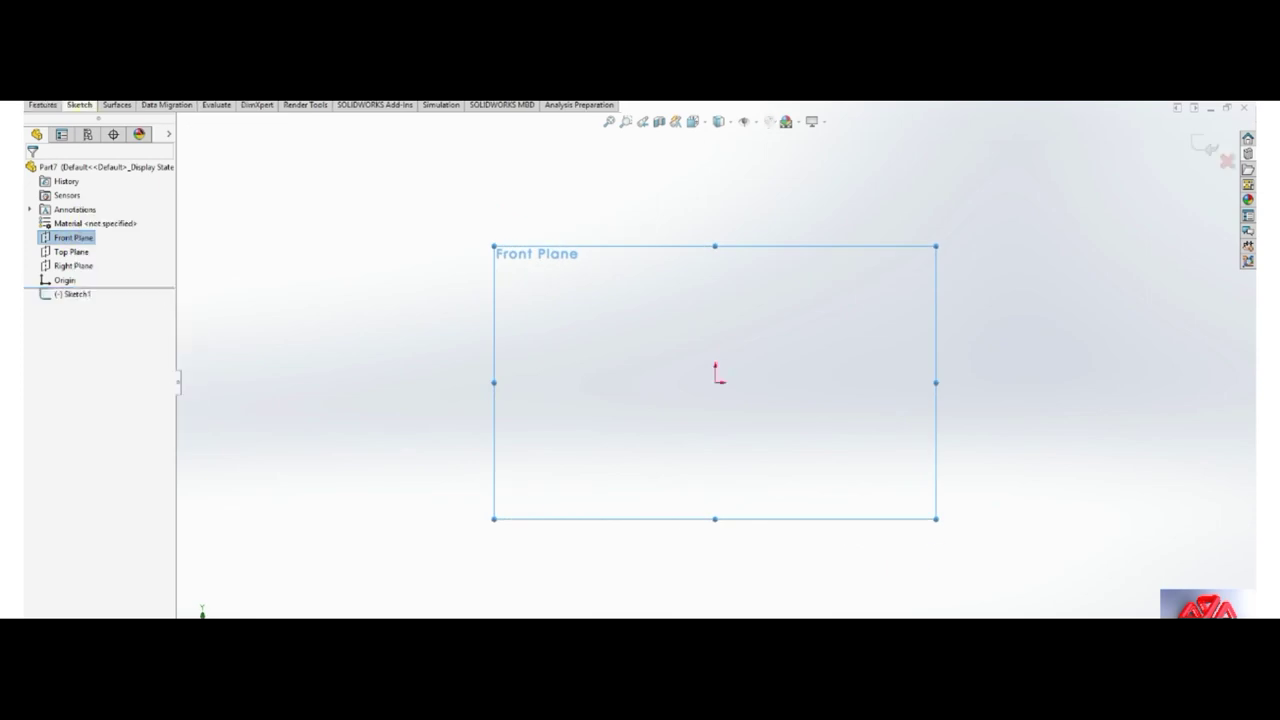
click(194, 134)
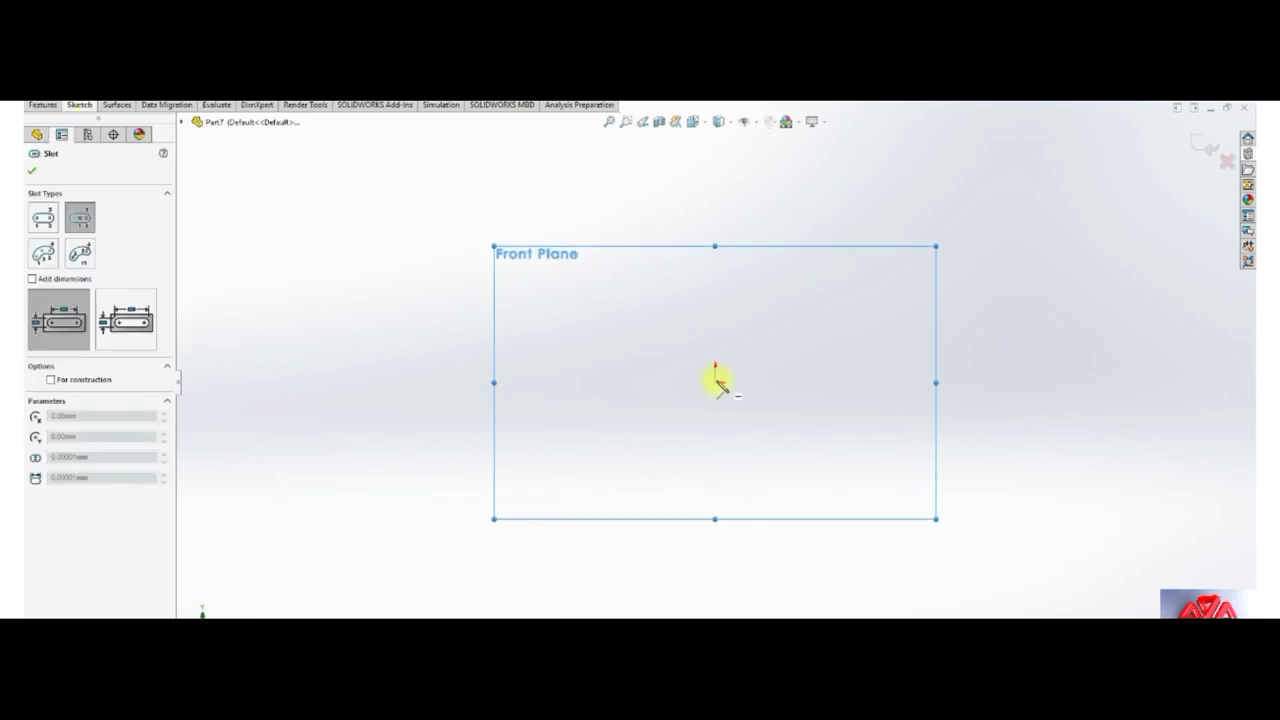
click(715, 382)
click(614, 382)
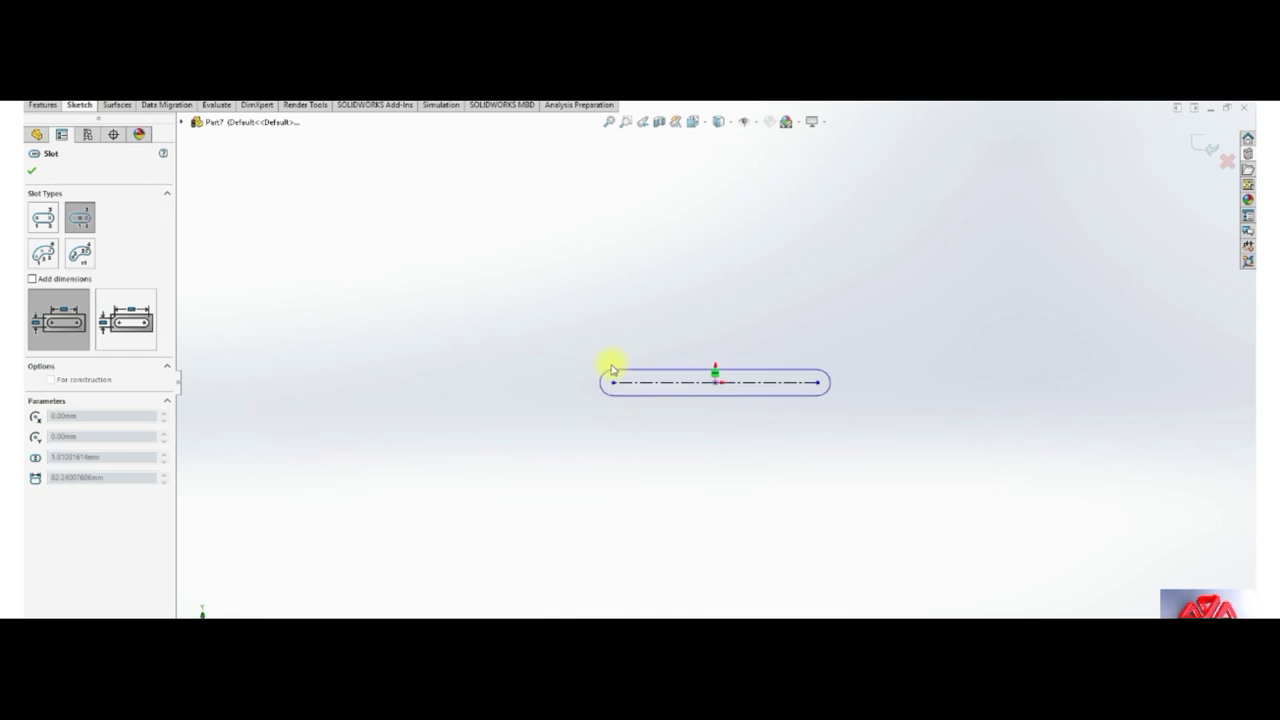
click(613, 368)
key(Escape)
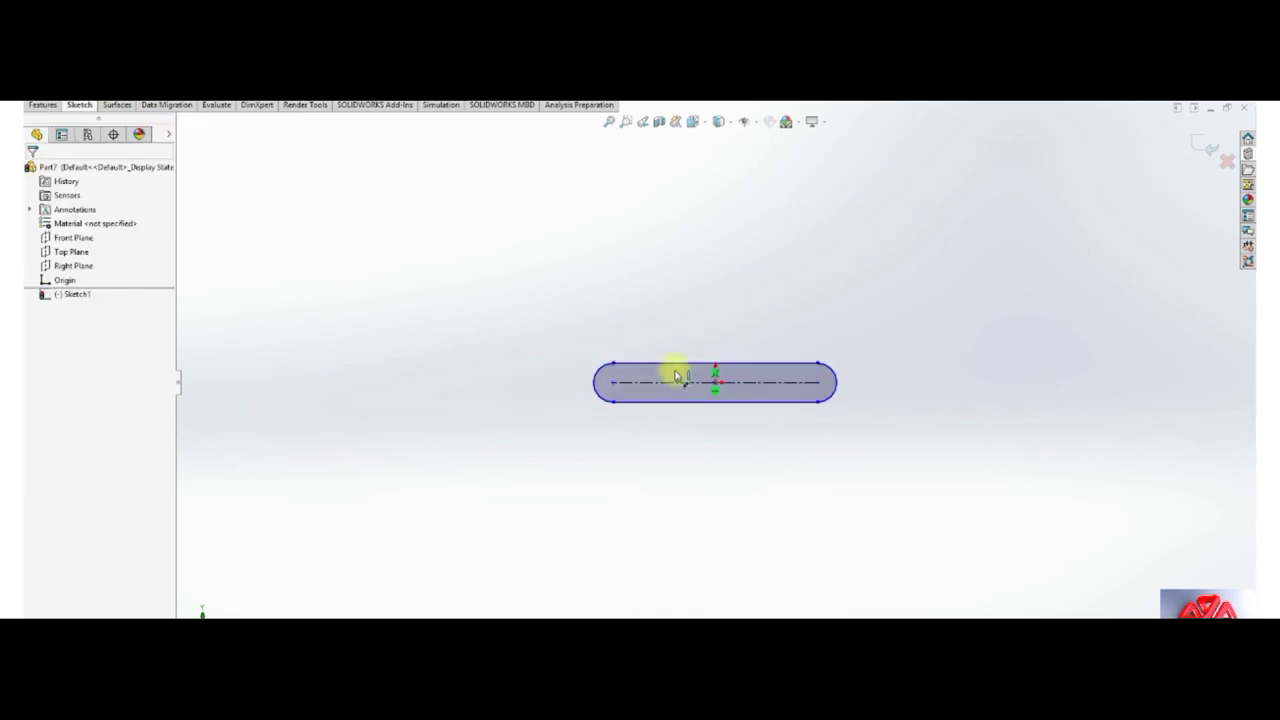
Dimension the slot 485 mm between centres with R50 end arcs.
click(679, 386)
click(713, 456)
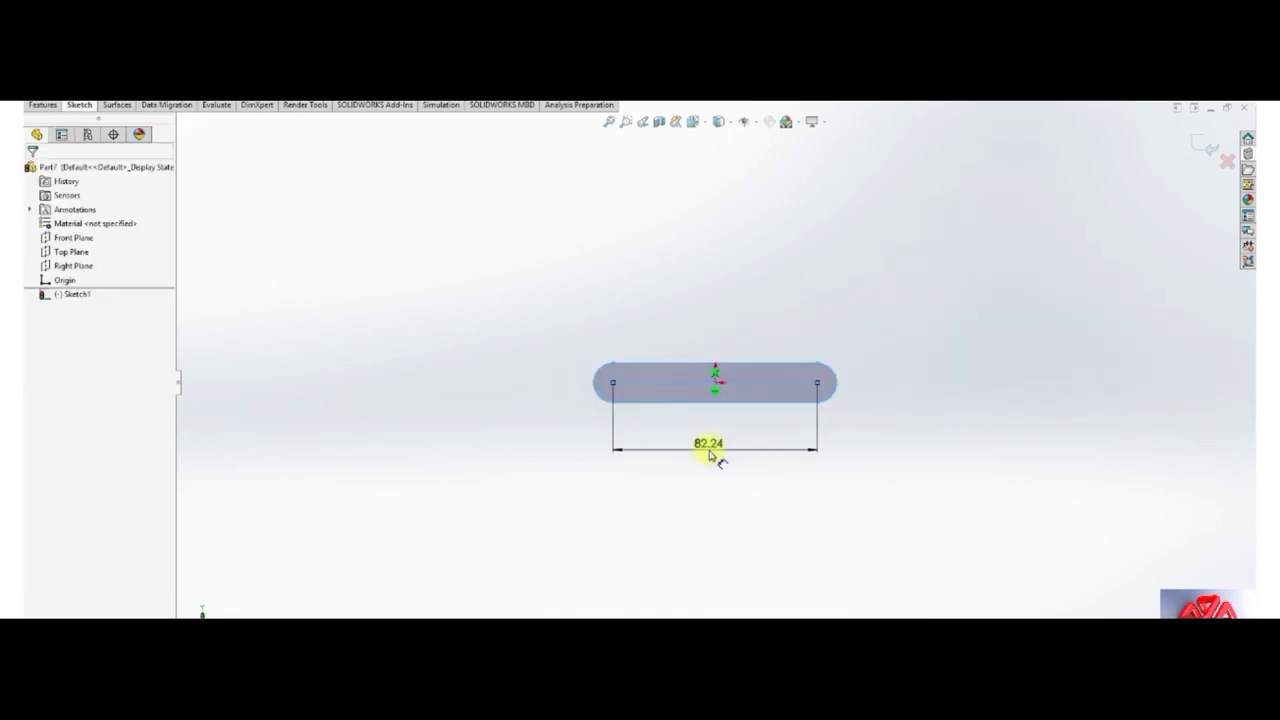
text(485)
key(Return)
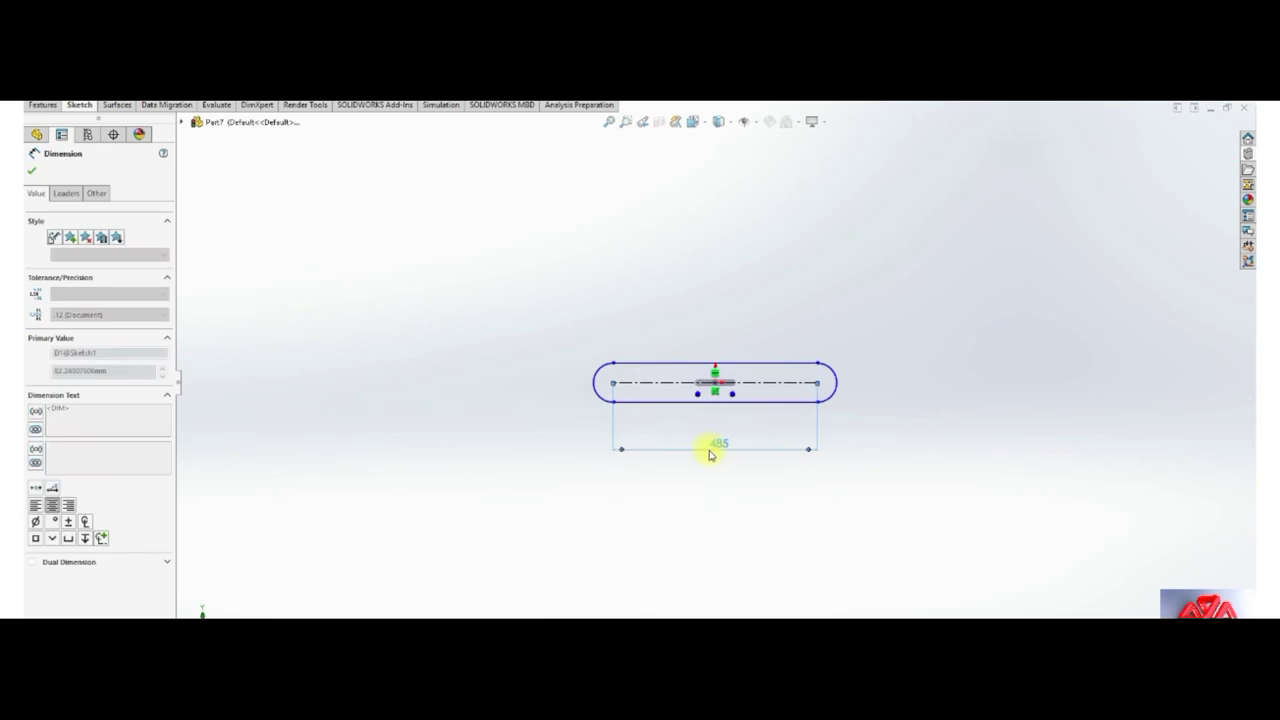
click(598, 373)
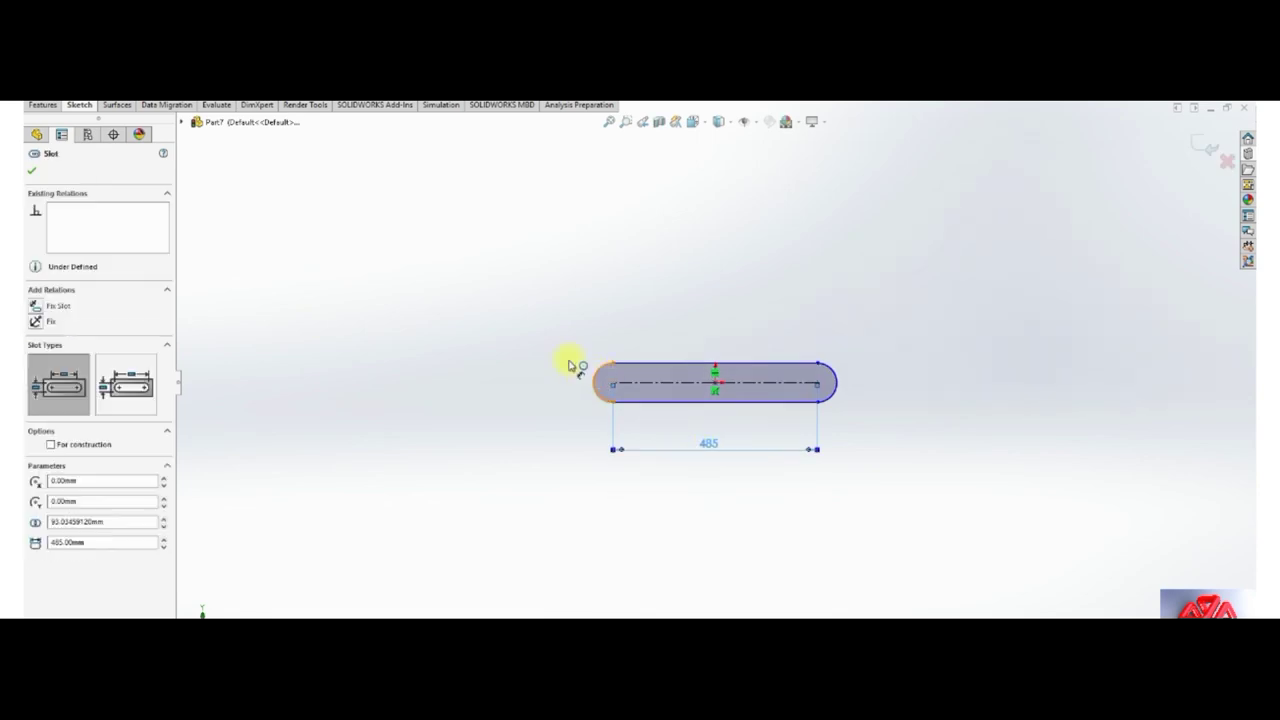
click(557, 362)
text(50)
key(Return)
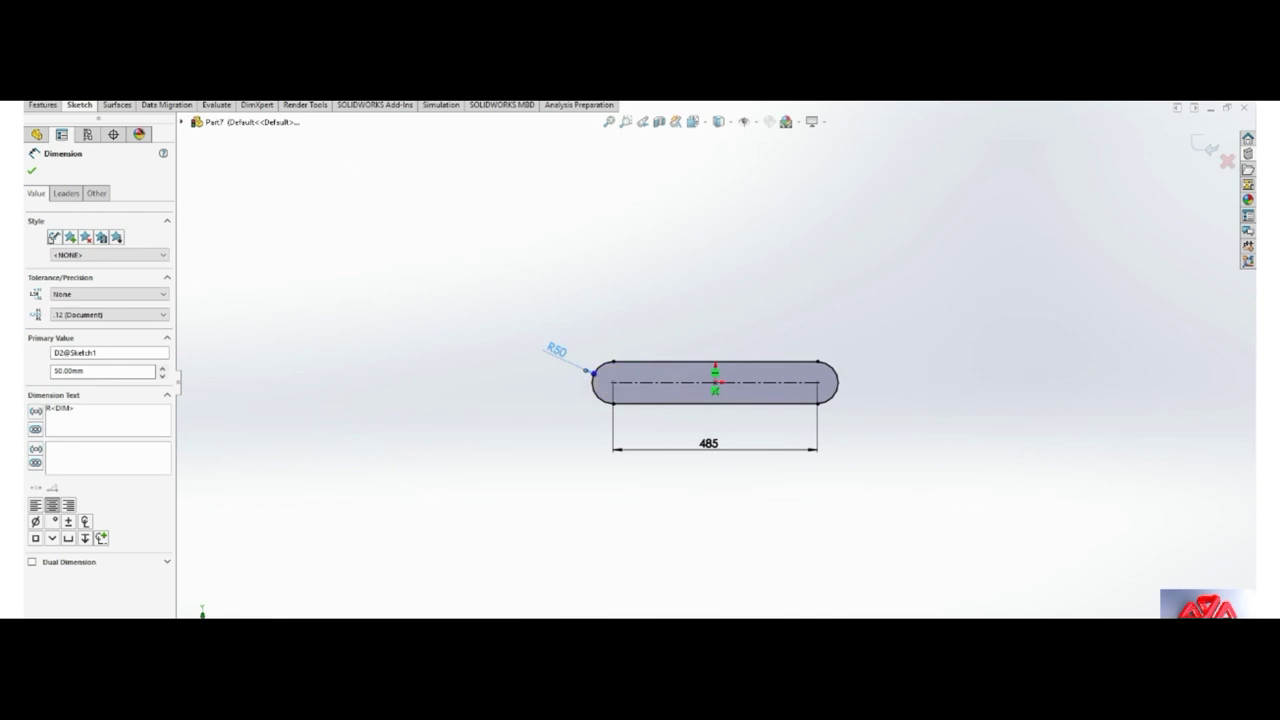
Draw radius-25 hole circles at both slot end centres.
key(c)
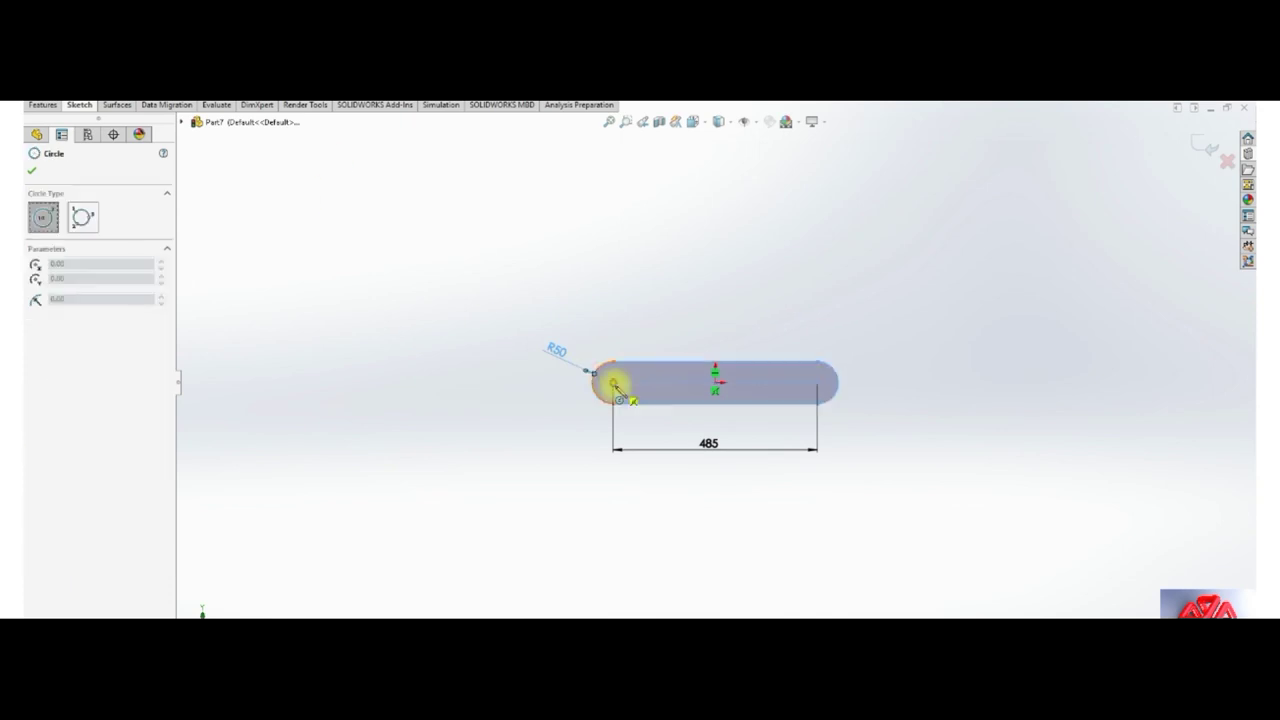
click(614, 384)
text(2)
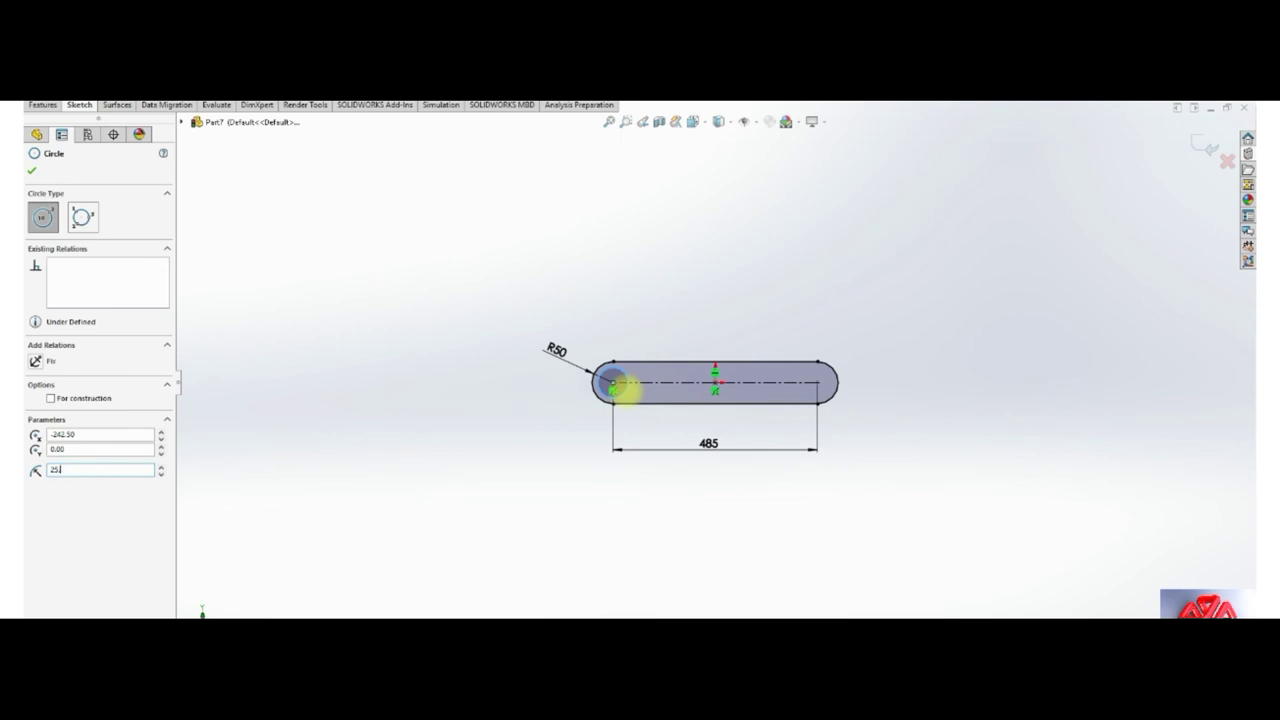
text(5)
key(Return)
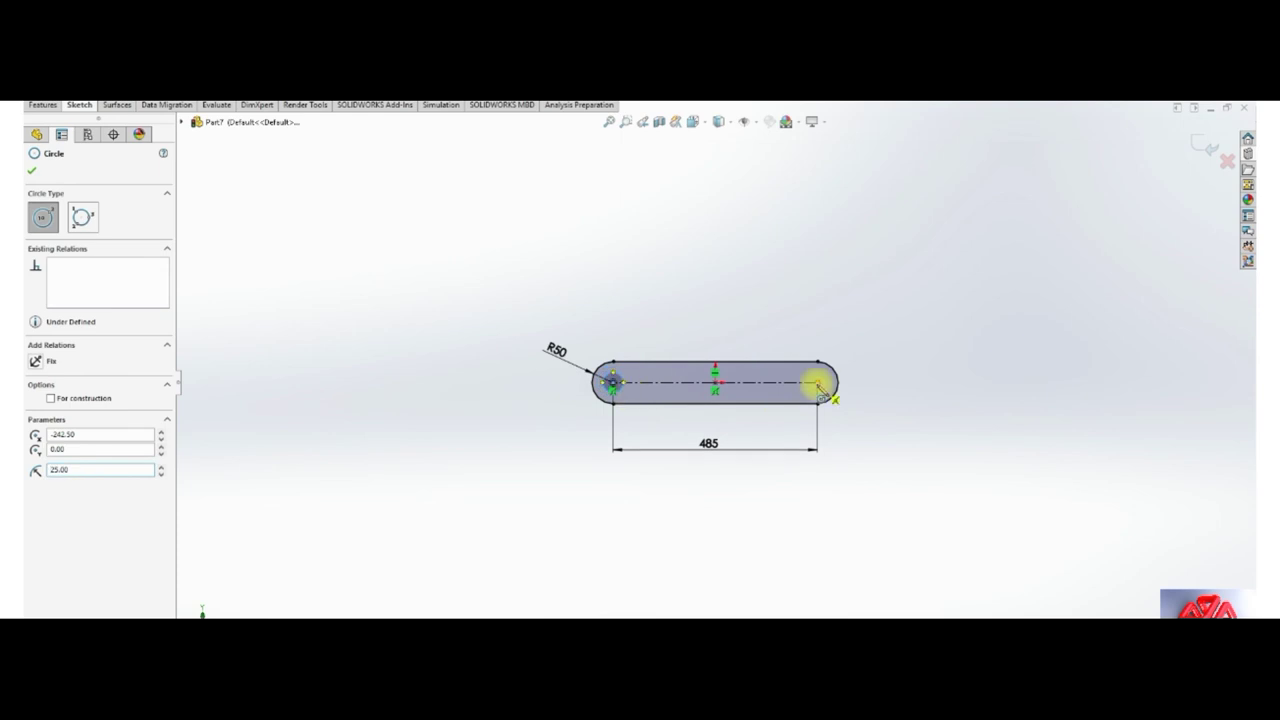
click(817, 383)
text(25)
key(Return)
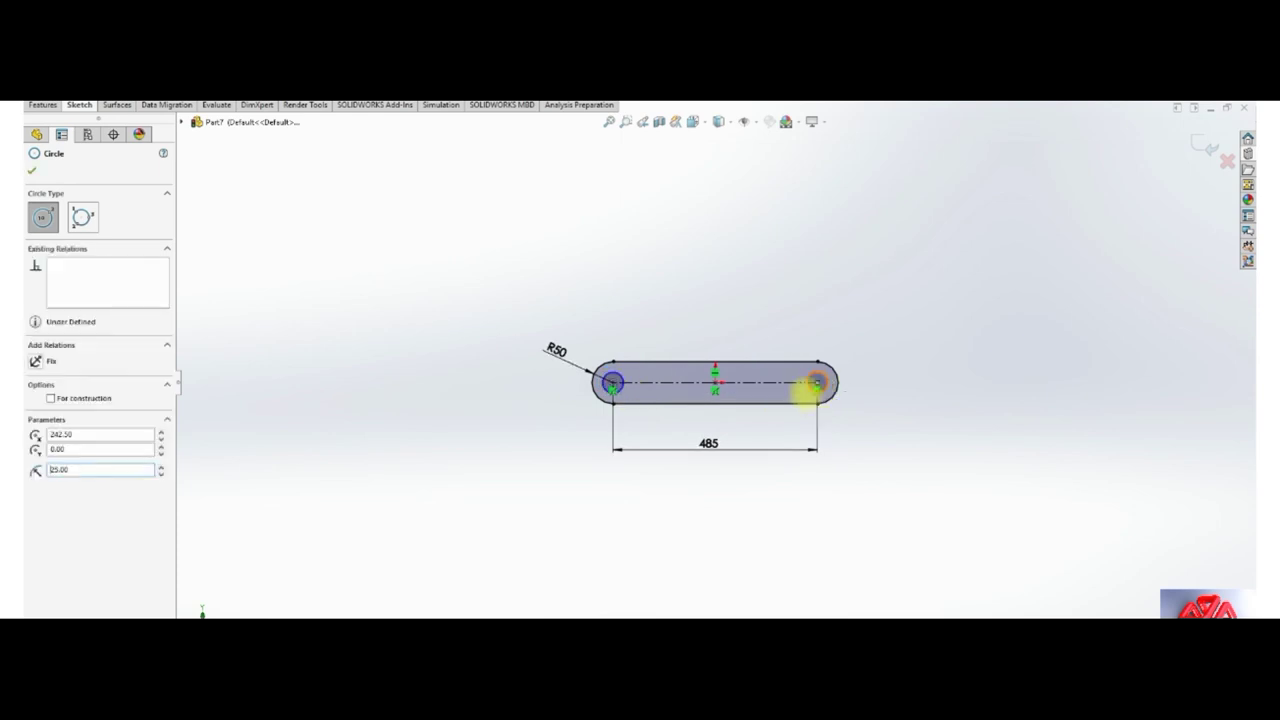
Extrude the link sketch 10 mm into a solid Boss-Extrude1.
click(30, 107)
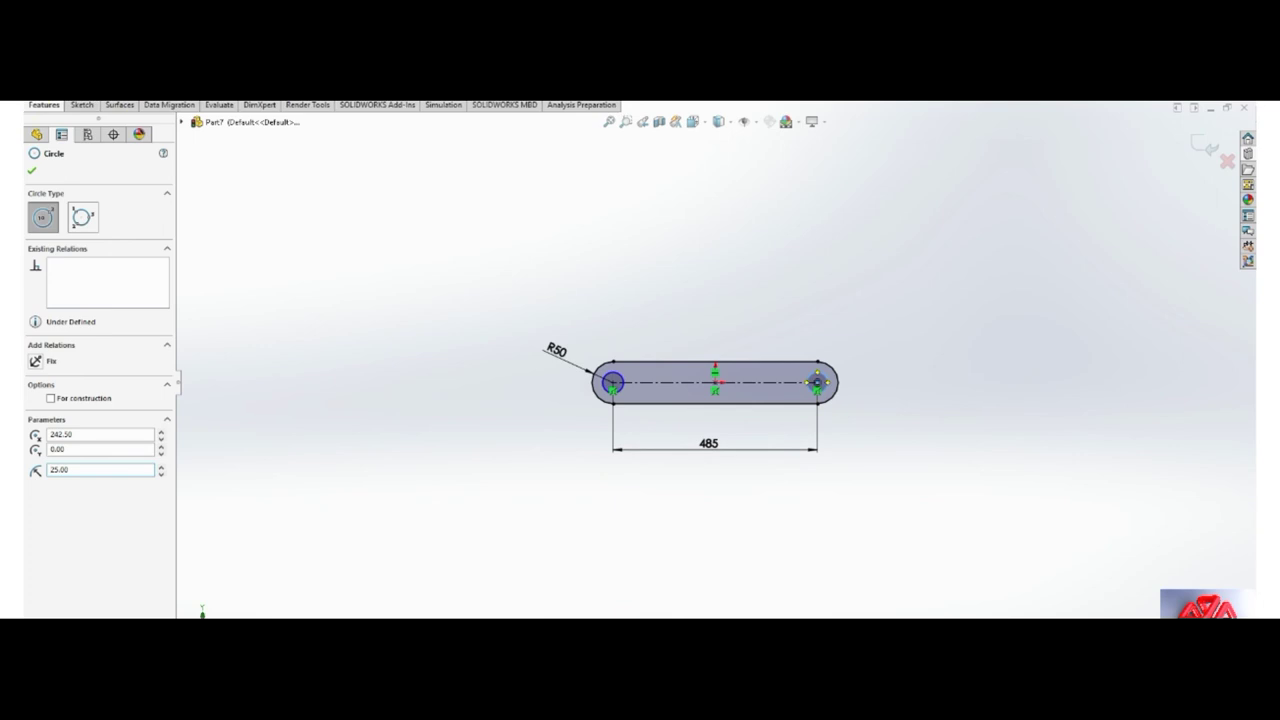
click(36, 130)
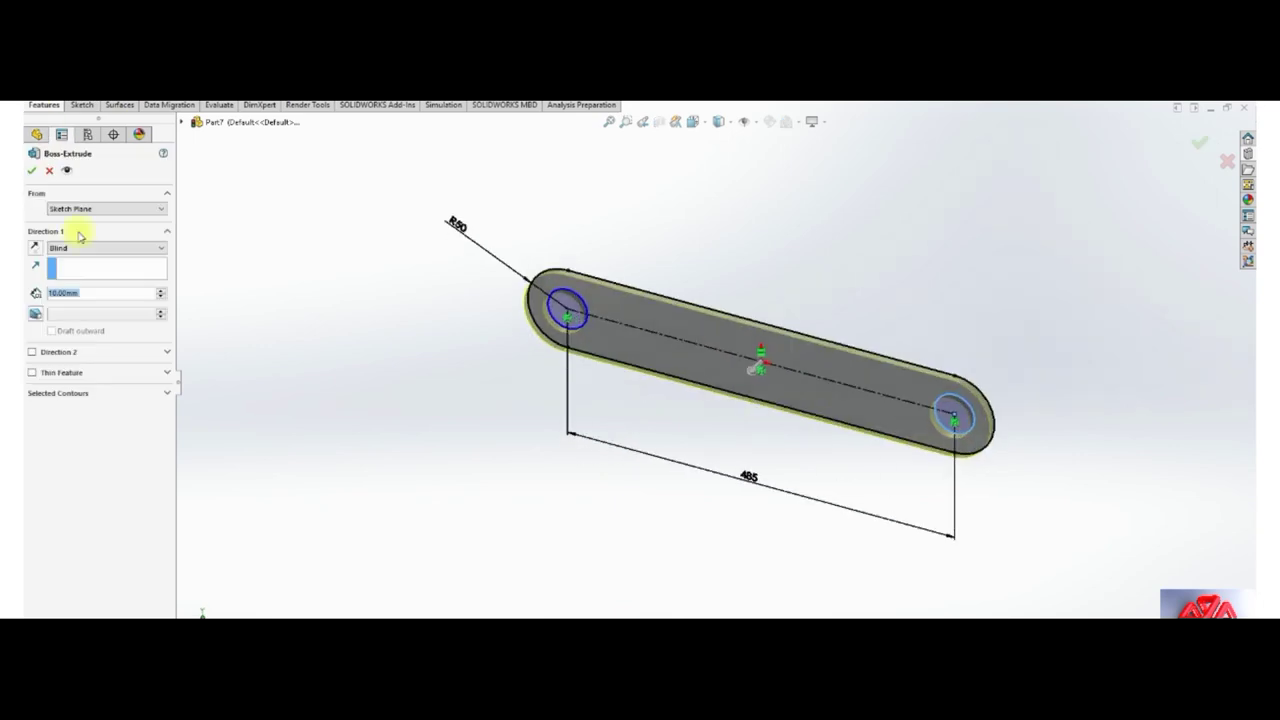
click(36, 172)
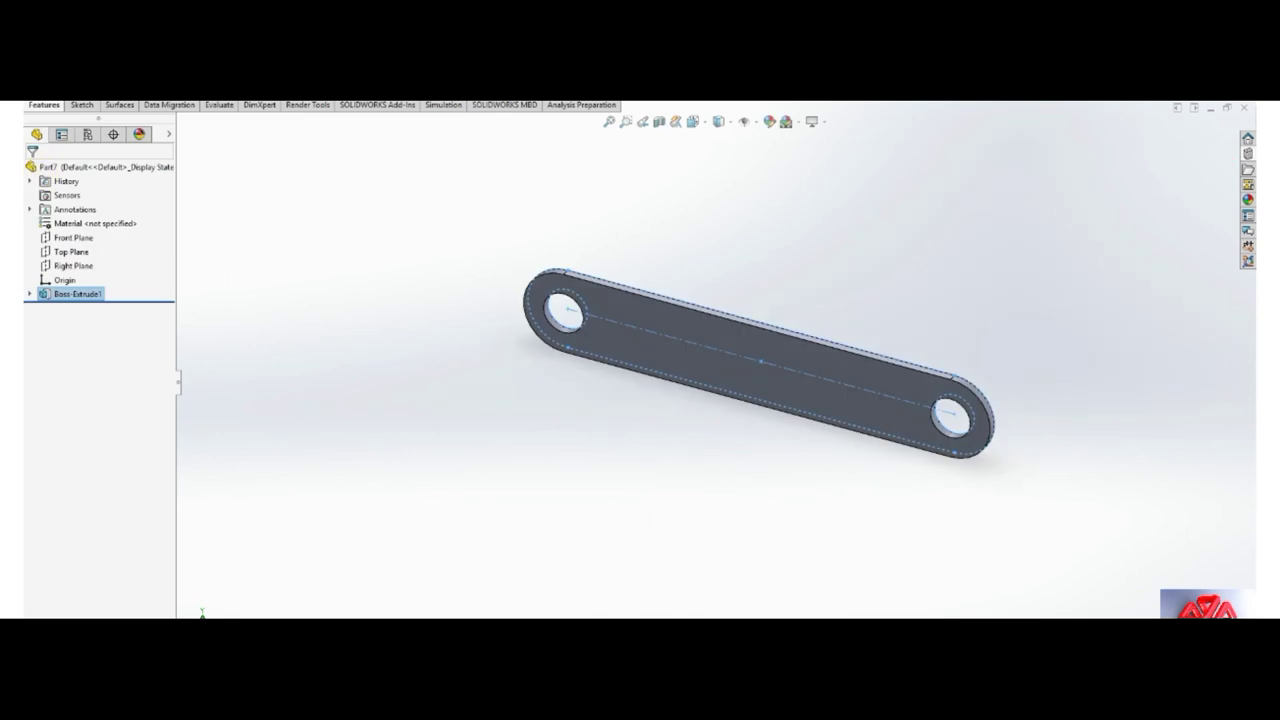
key(ctrl+n)
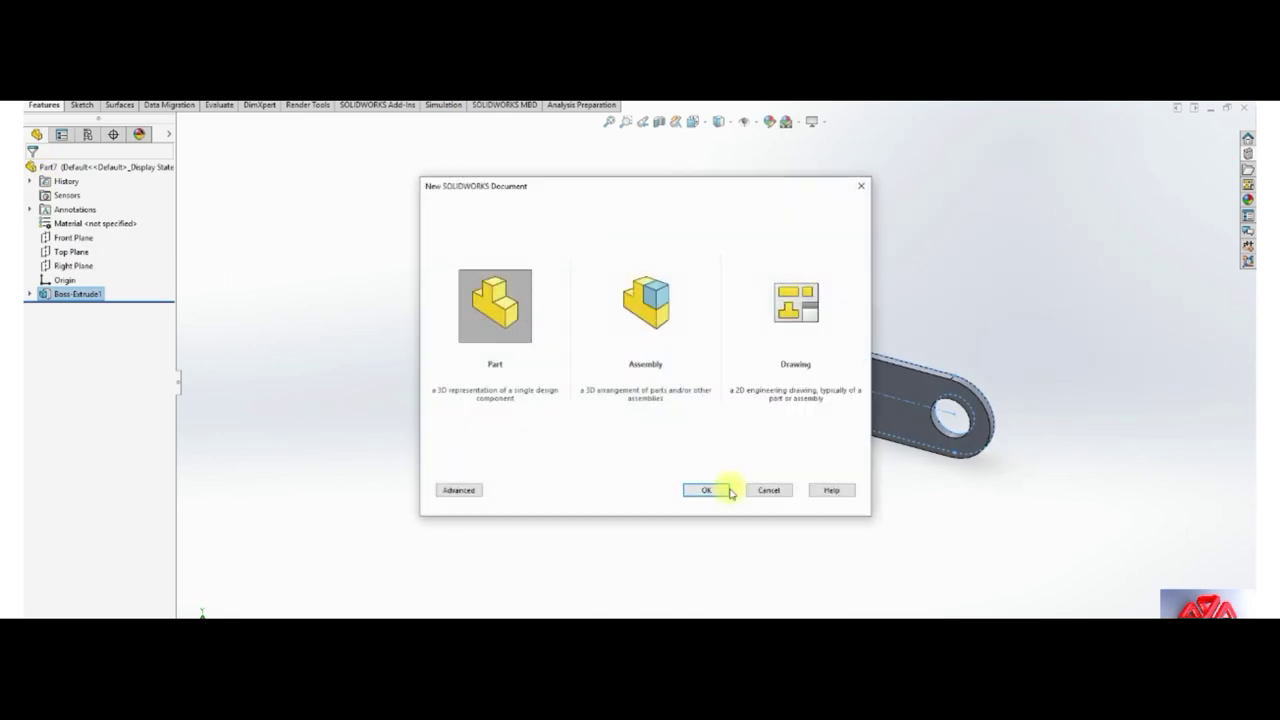
Create a new part and sketch a centerpoint straight slot at the origin on the Front Plane.
click(722, 488)
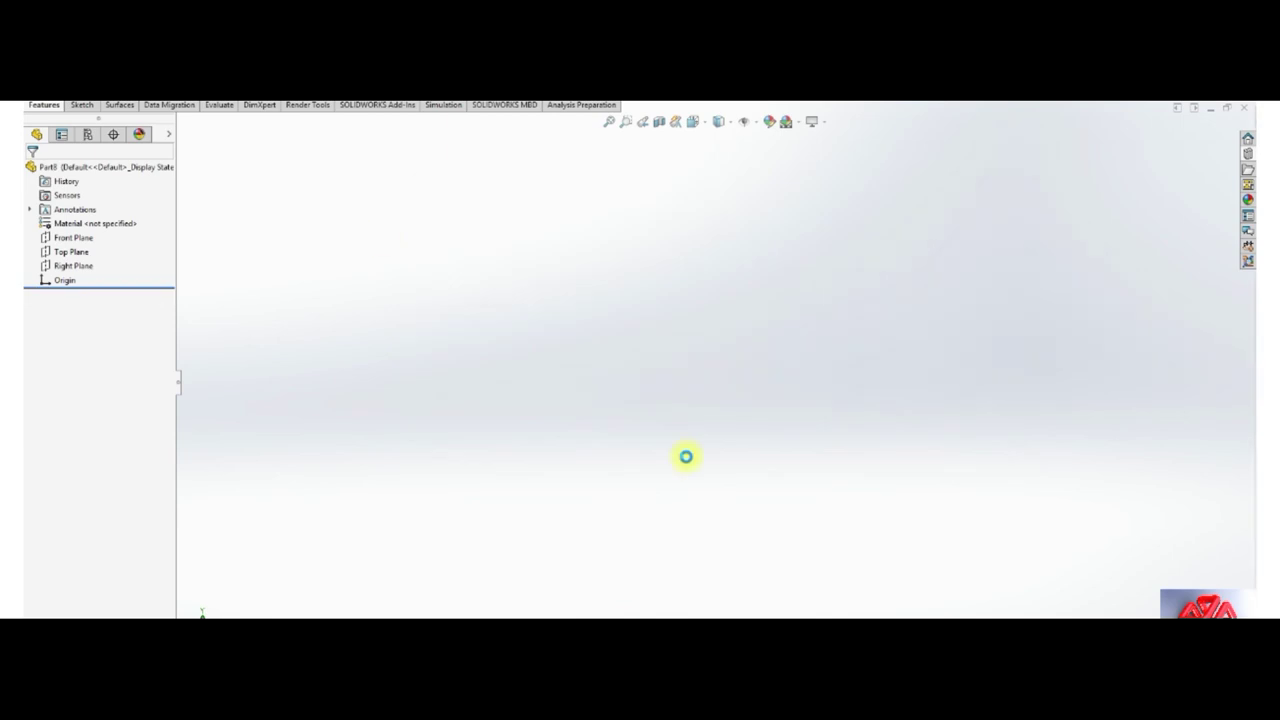
click(112, 237)
click(121, 220)
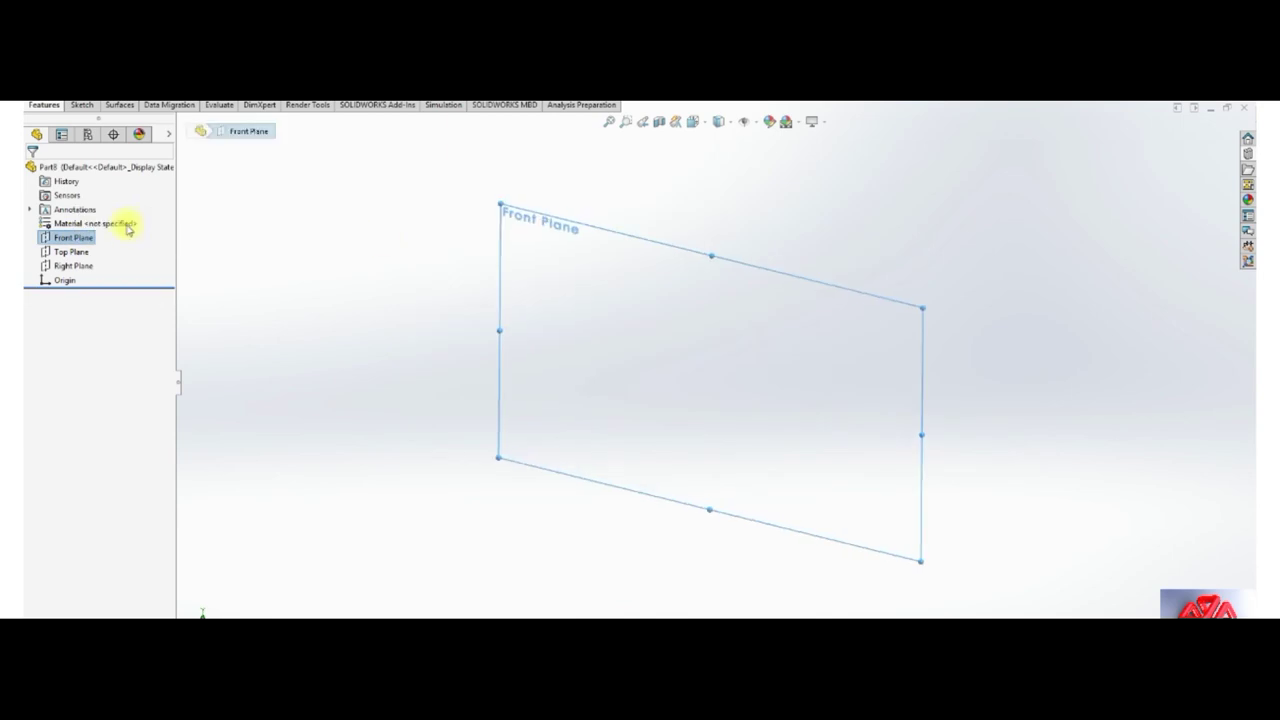
right_click(70, 238)
click(89, 215)
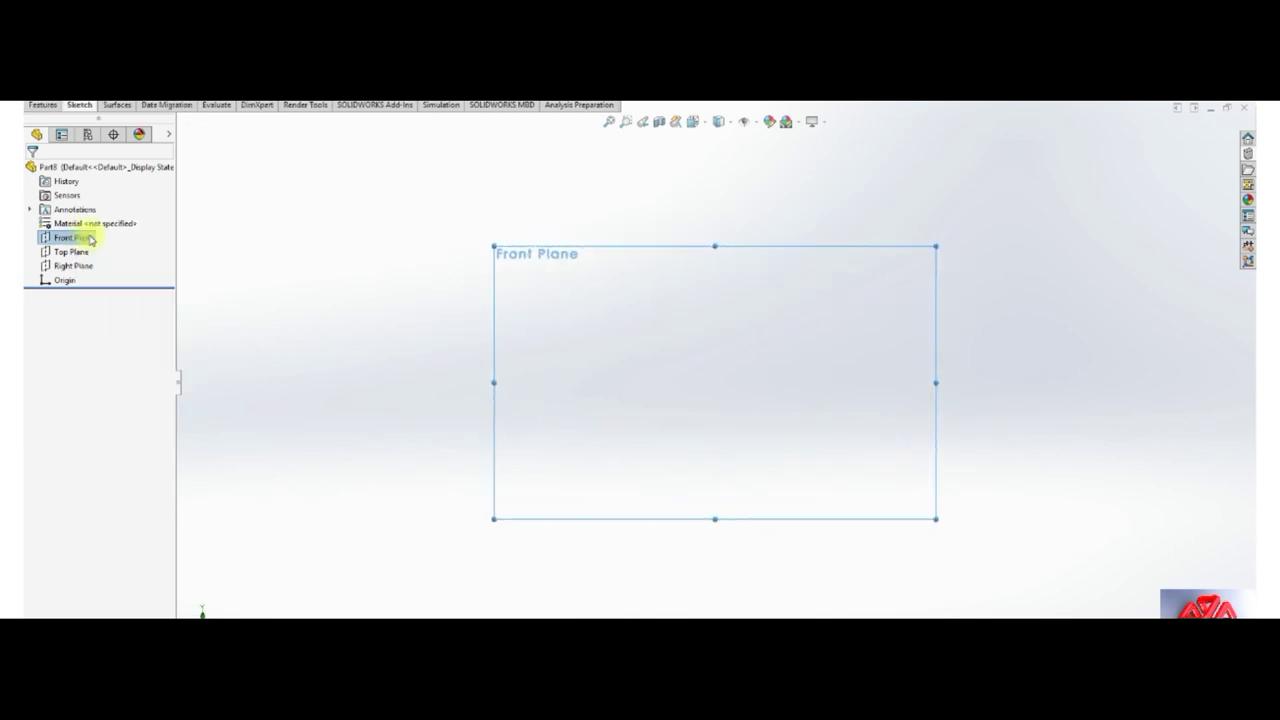
click(103, 114)
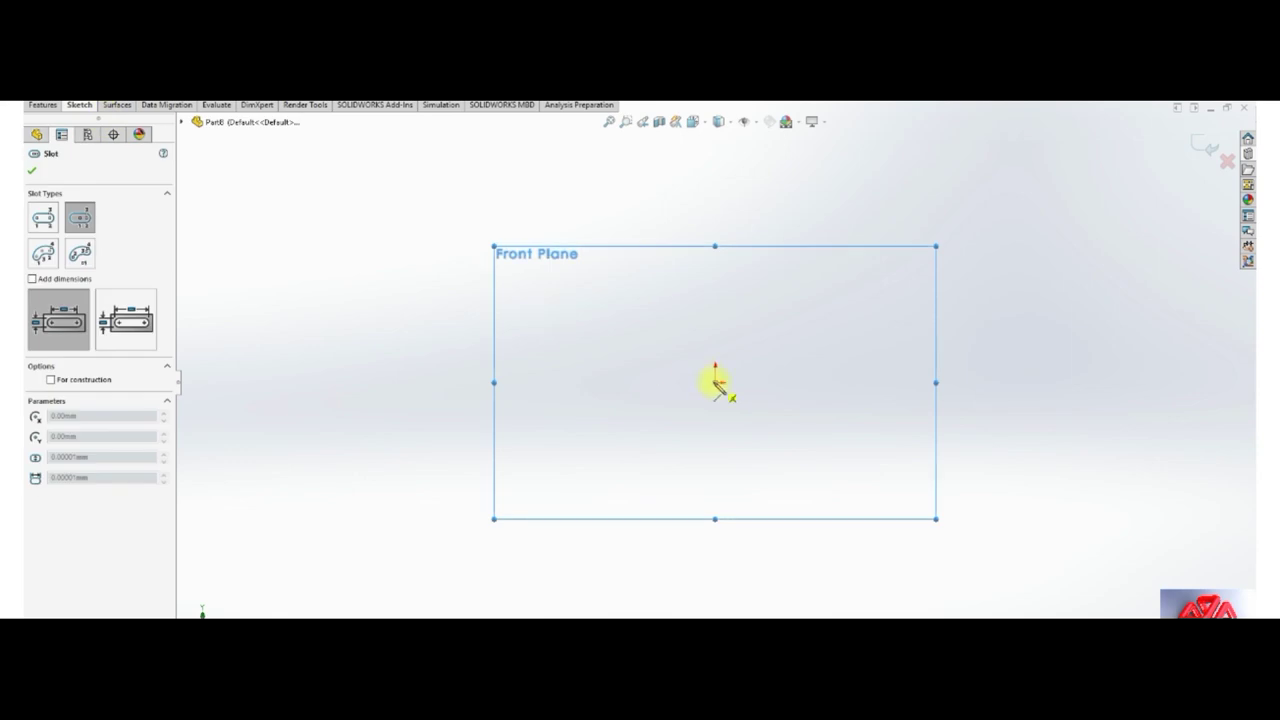
click(715, 381)
click(604, 382)
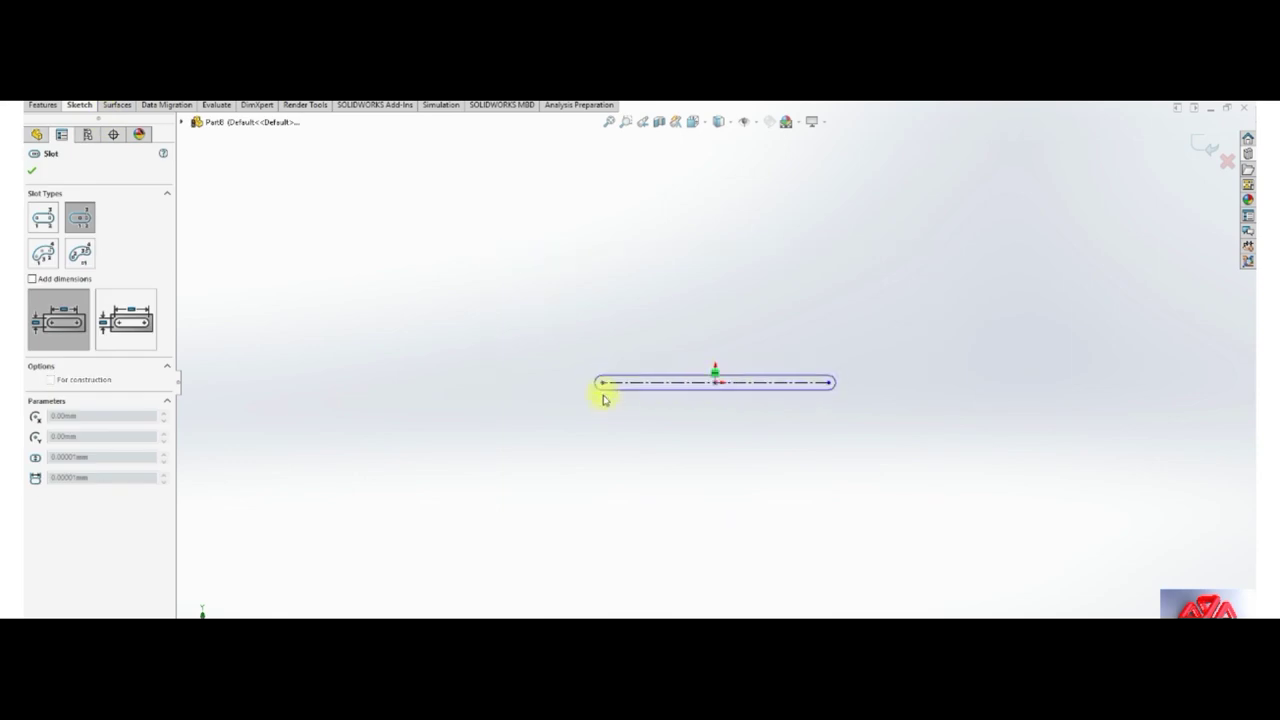
click(600, 399)
key(Escape)
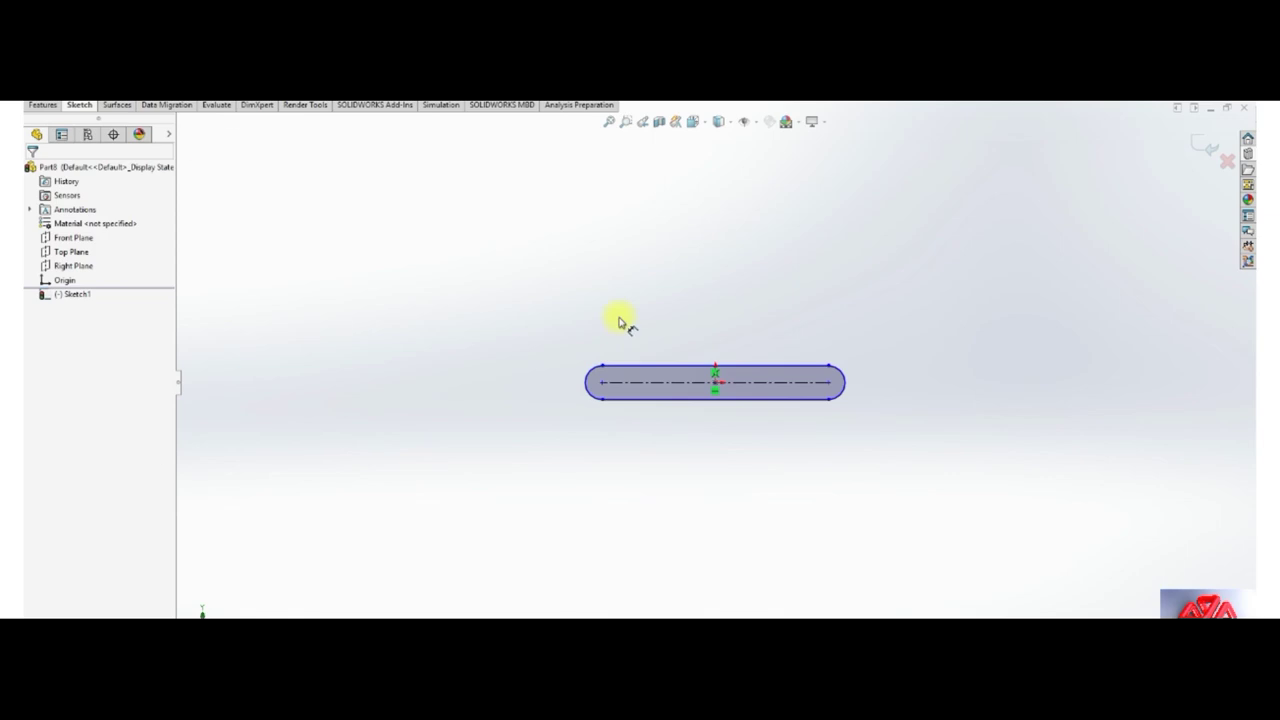
Dimension the slot 581 mm between centres with R50 end arcs.
click(680, 380)
double_click(711, 440)
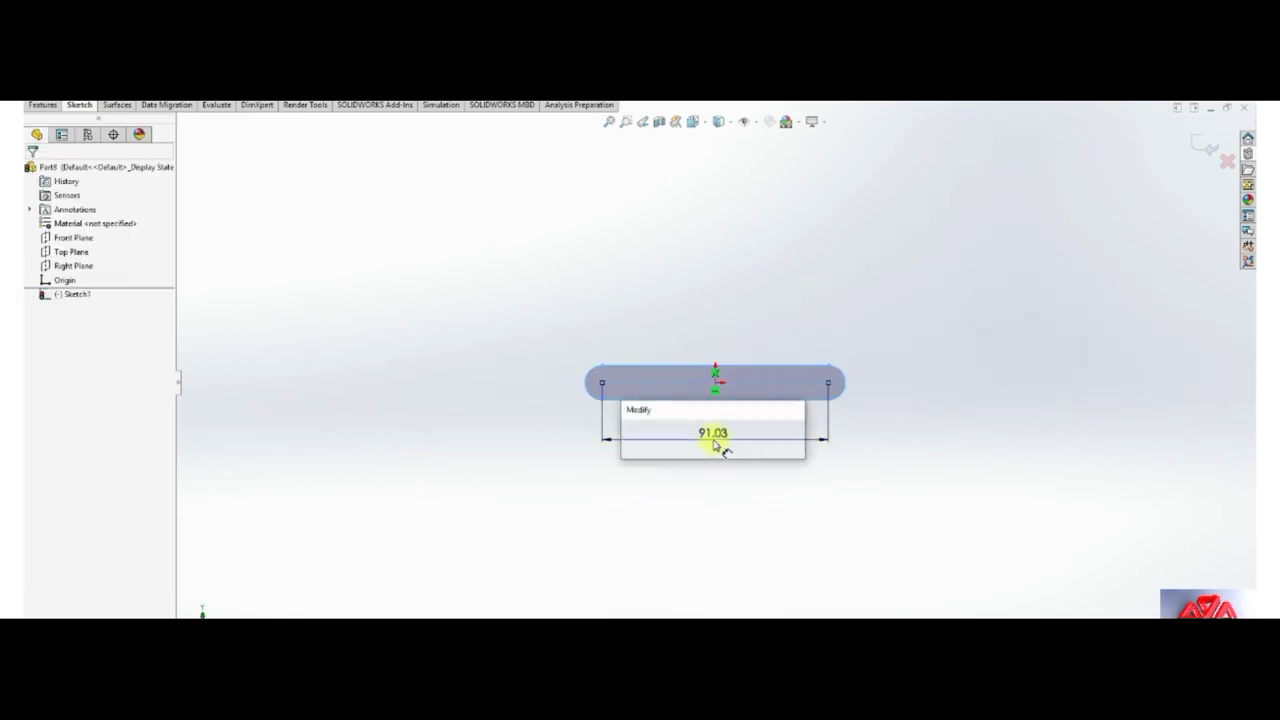
text(581)
key(Return)
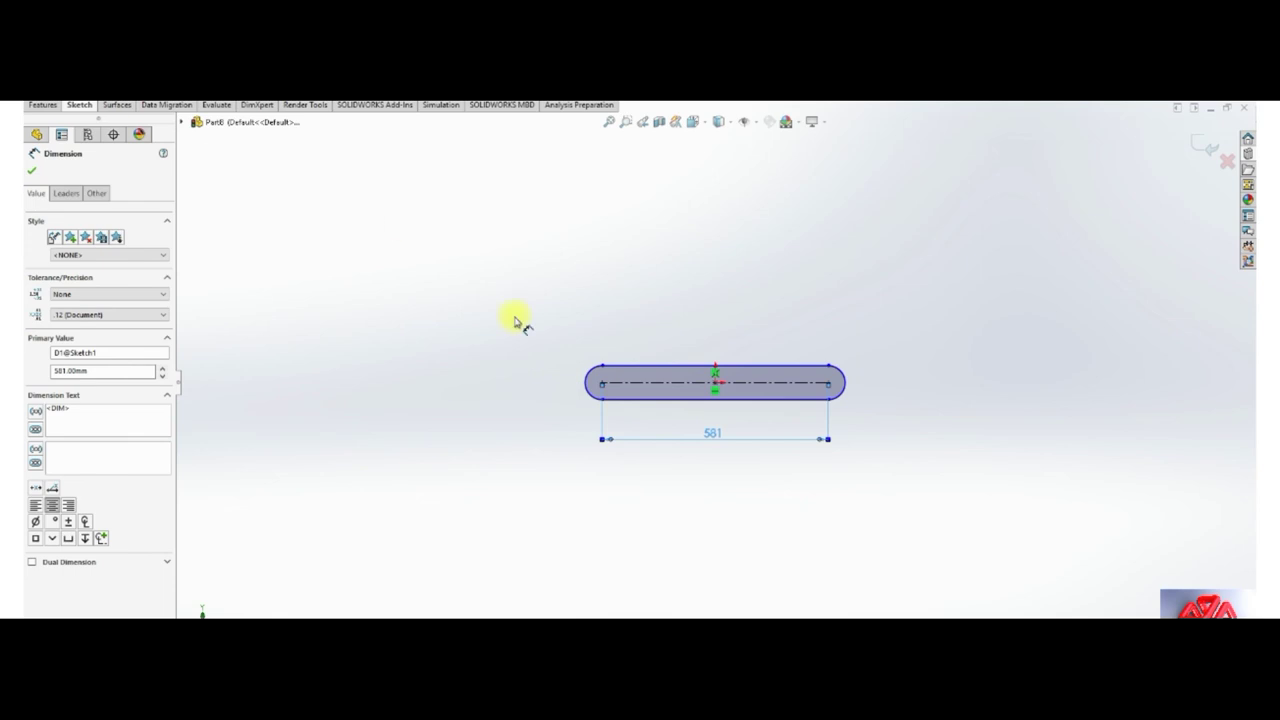
click(556, 366)
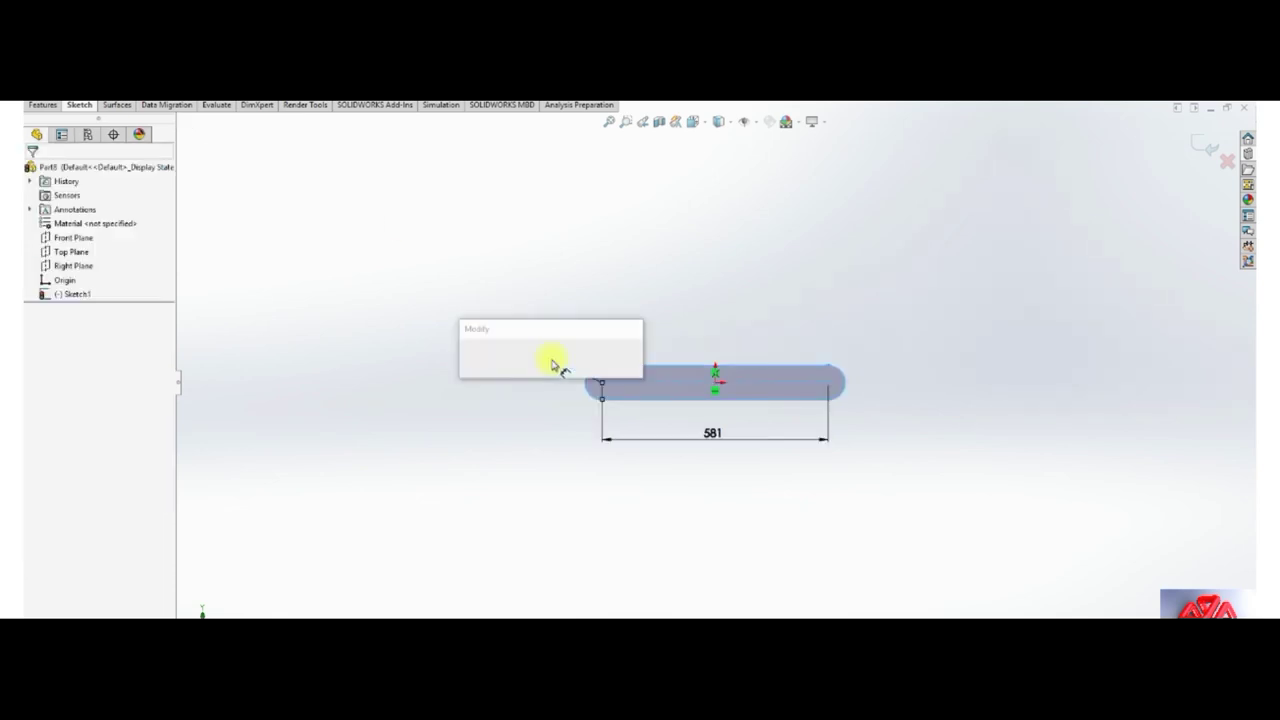
text(50)
key(Return)
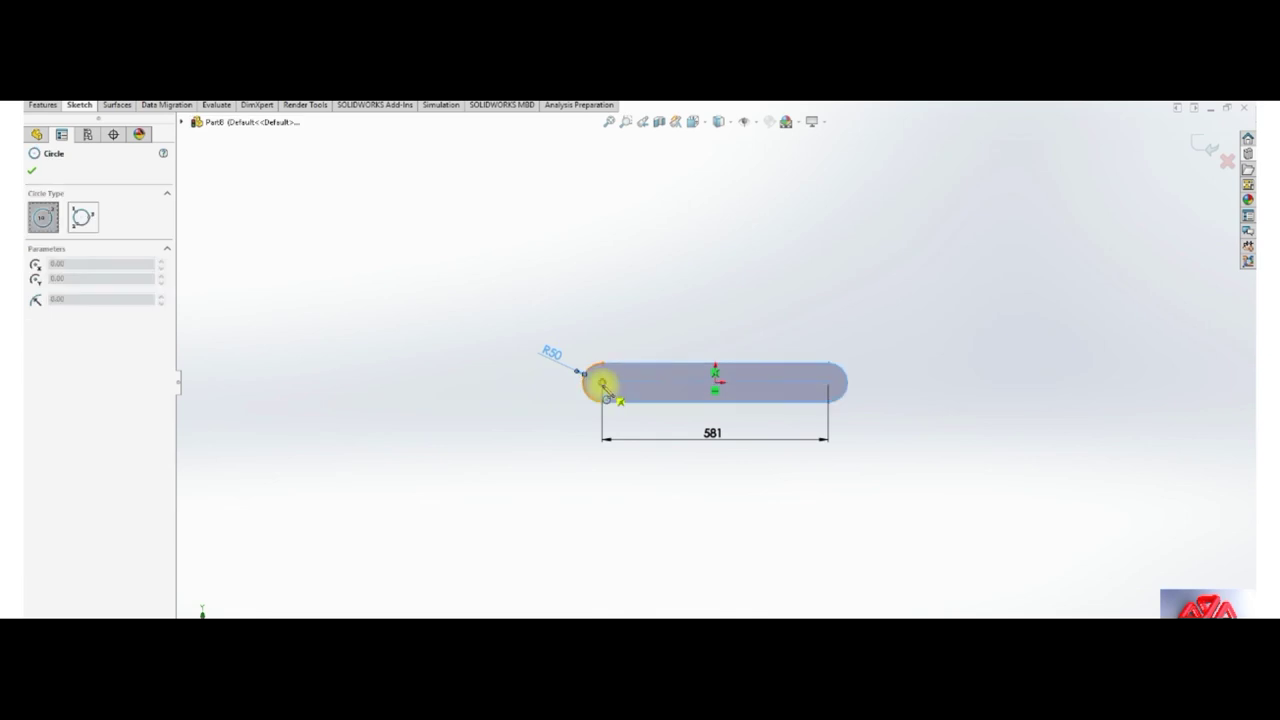
Draw radius-25 hole circles at both slot end centres.
click(601, 382)
text(2)
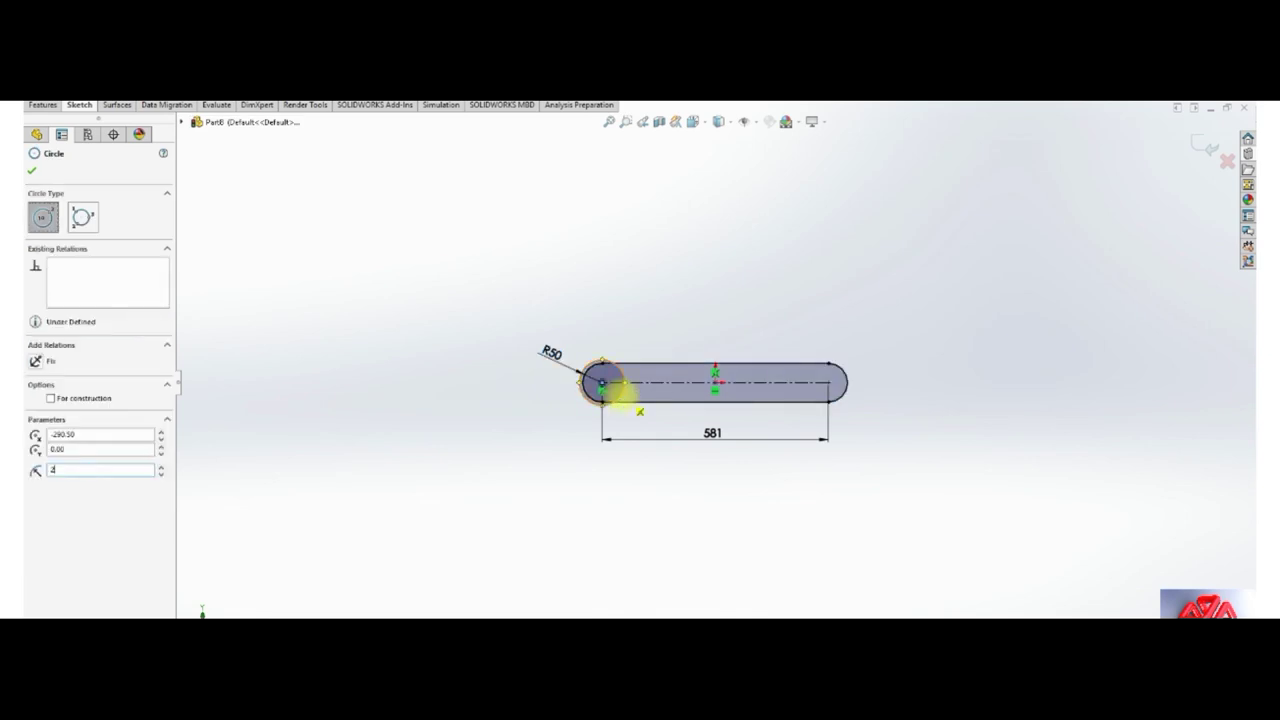
text(5.00)
key(Return)
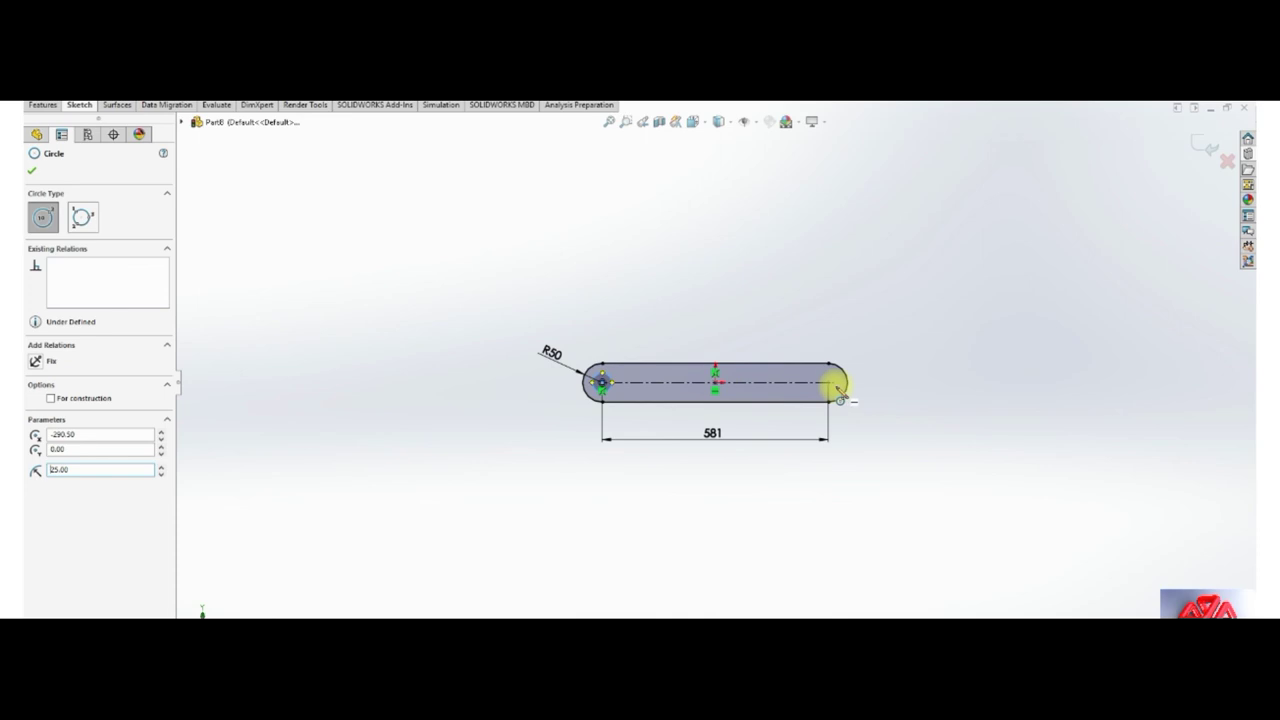
click(828, 382)
text(2)
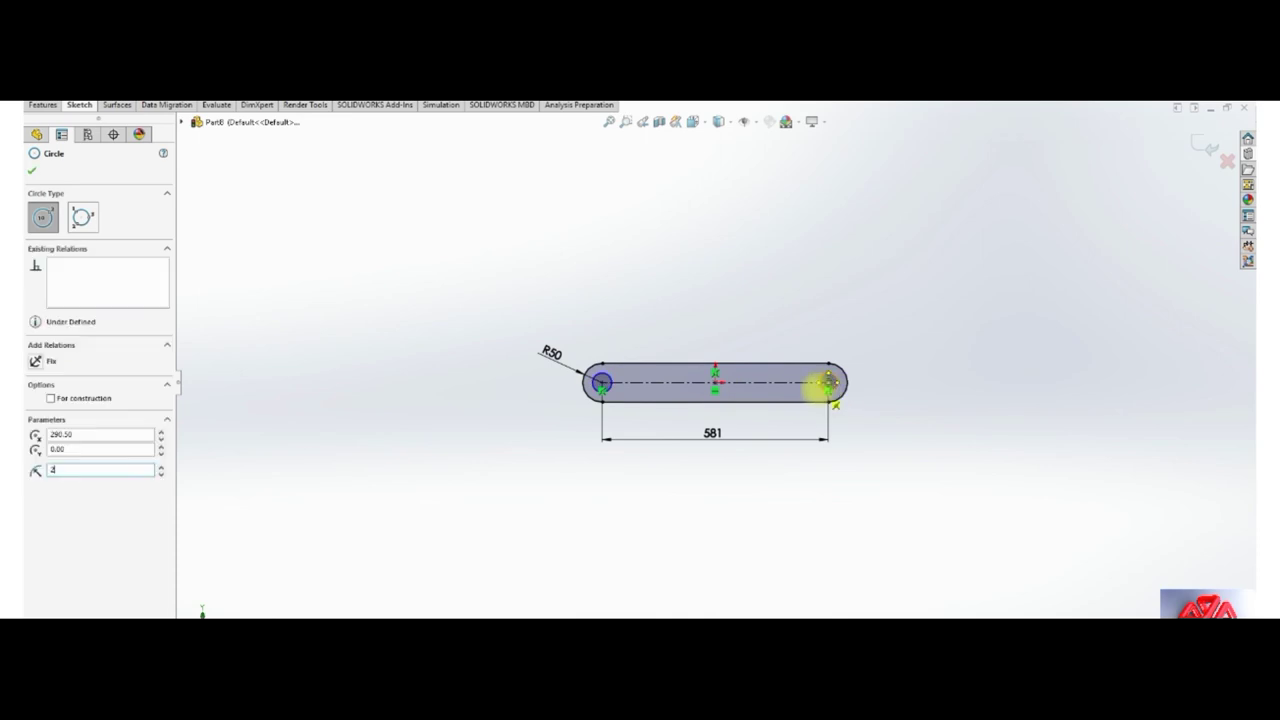
click(43, 104)
key(Escape)
Extrude the link sketch 10 mm Mid Plane into a solid.
click(40, 75)
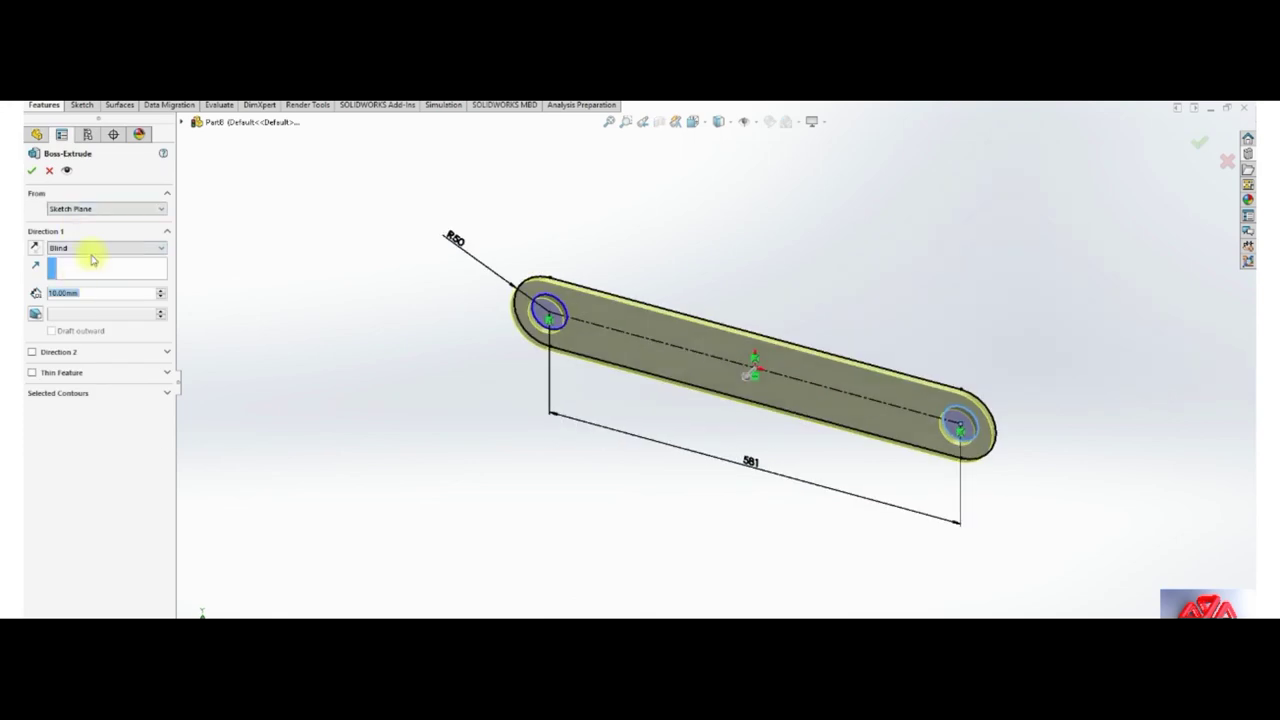
click(86, 248)
click(85, 303)
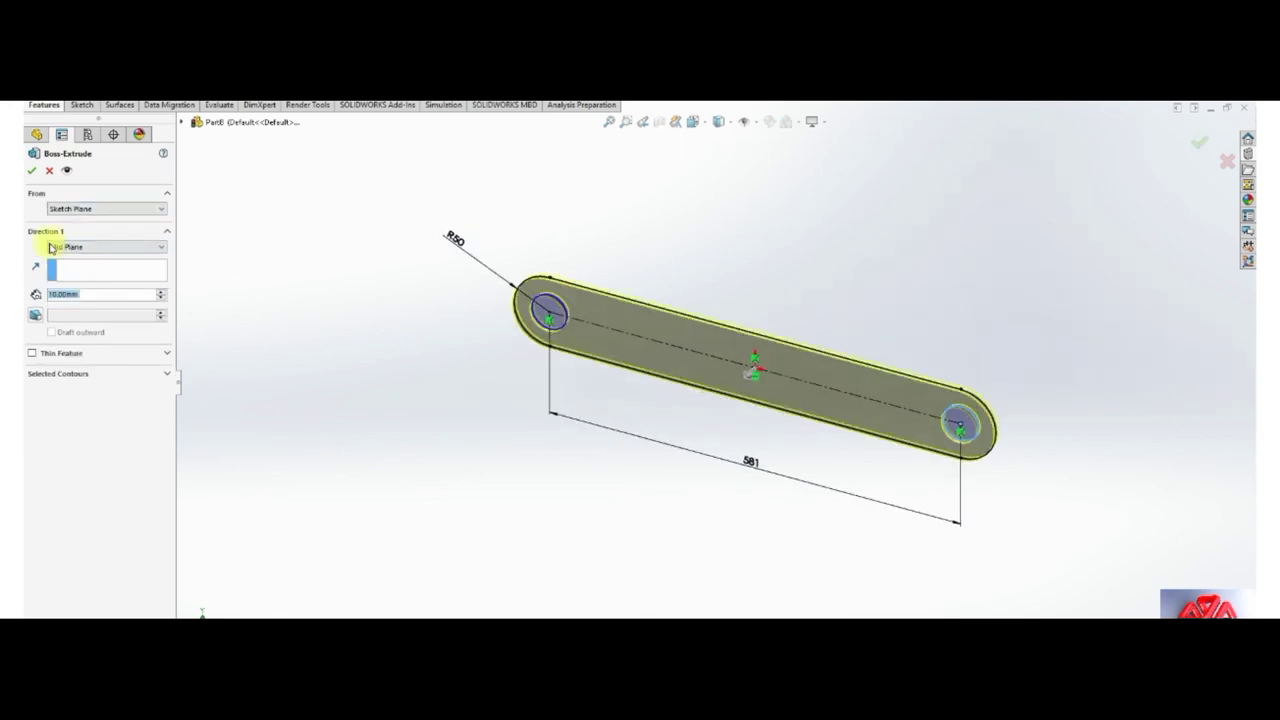
click(31, 170)
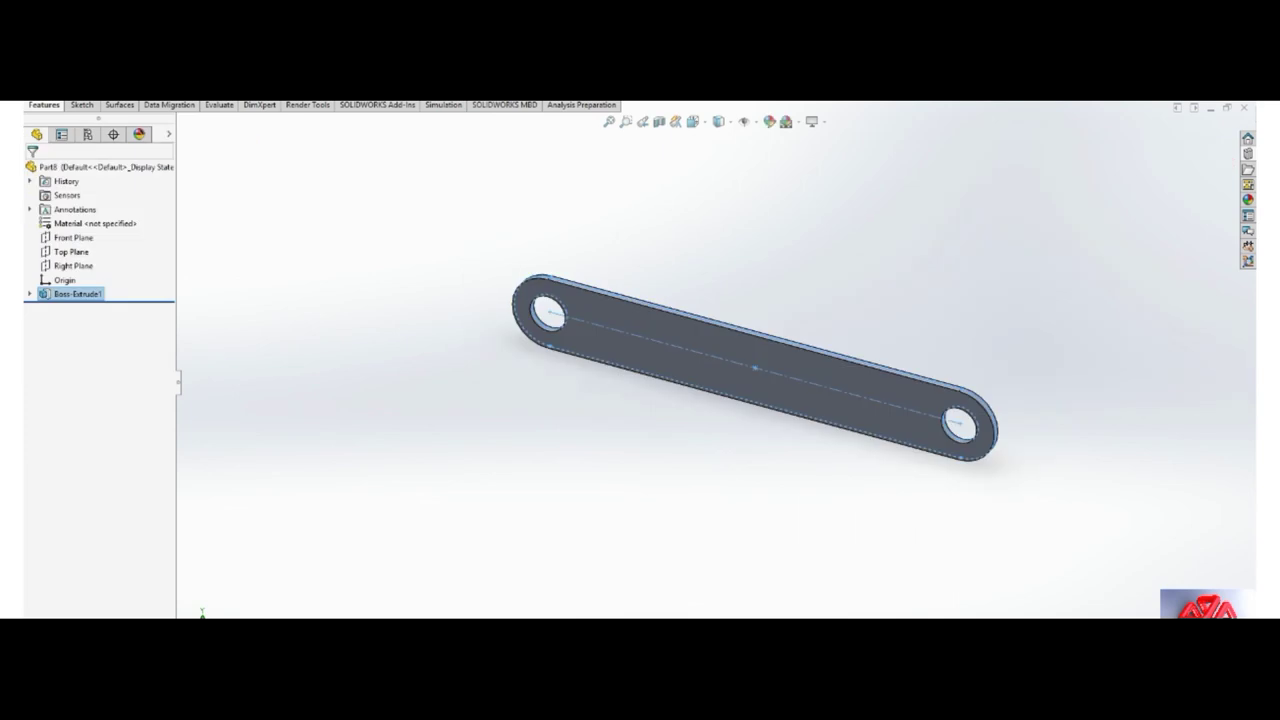
Save the part under the name 581.
key(ctrl+s)
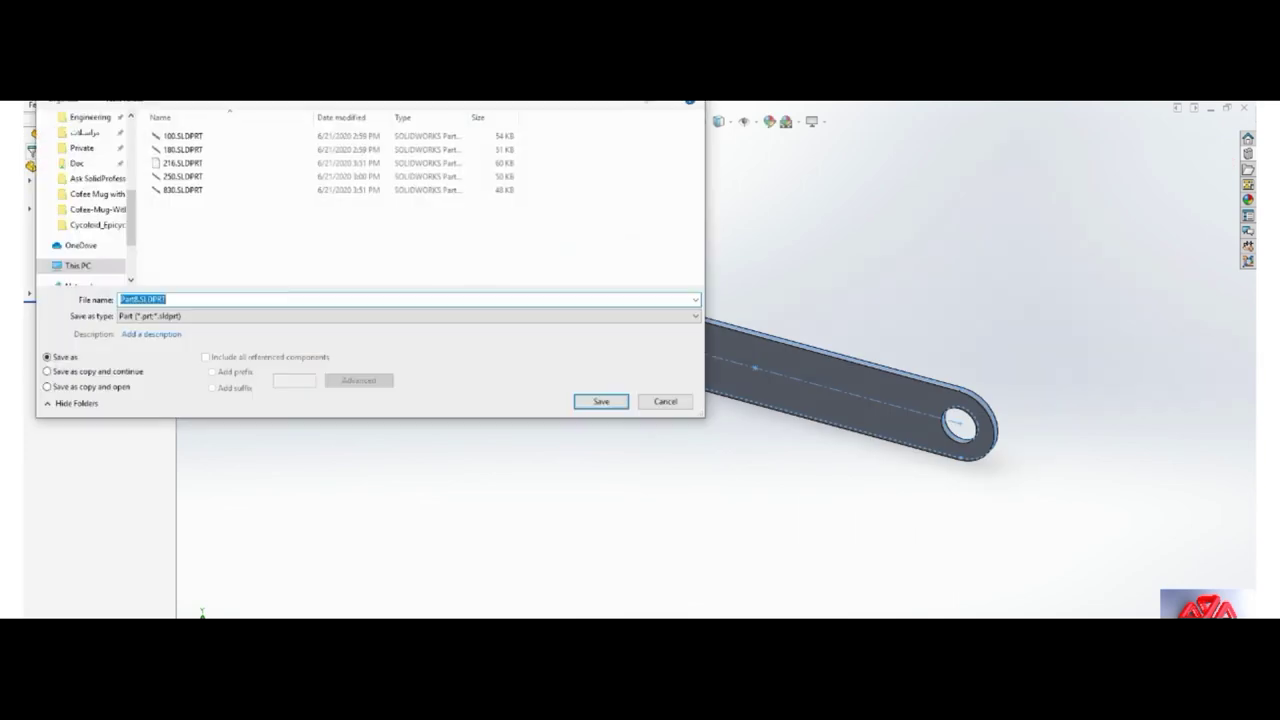
text(581)
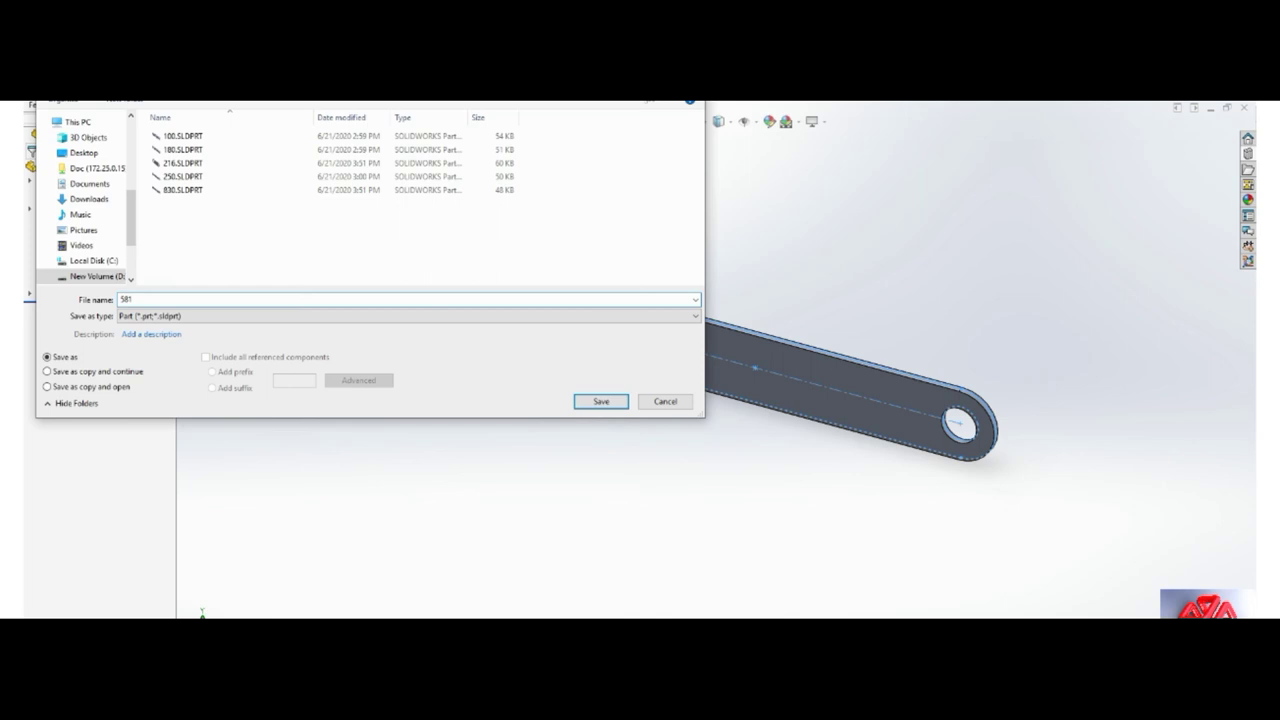
key(Return)
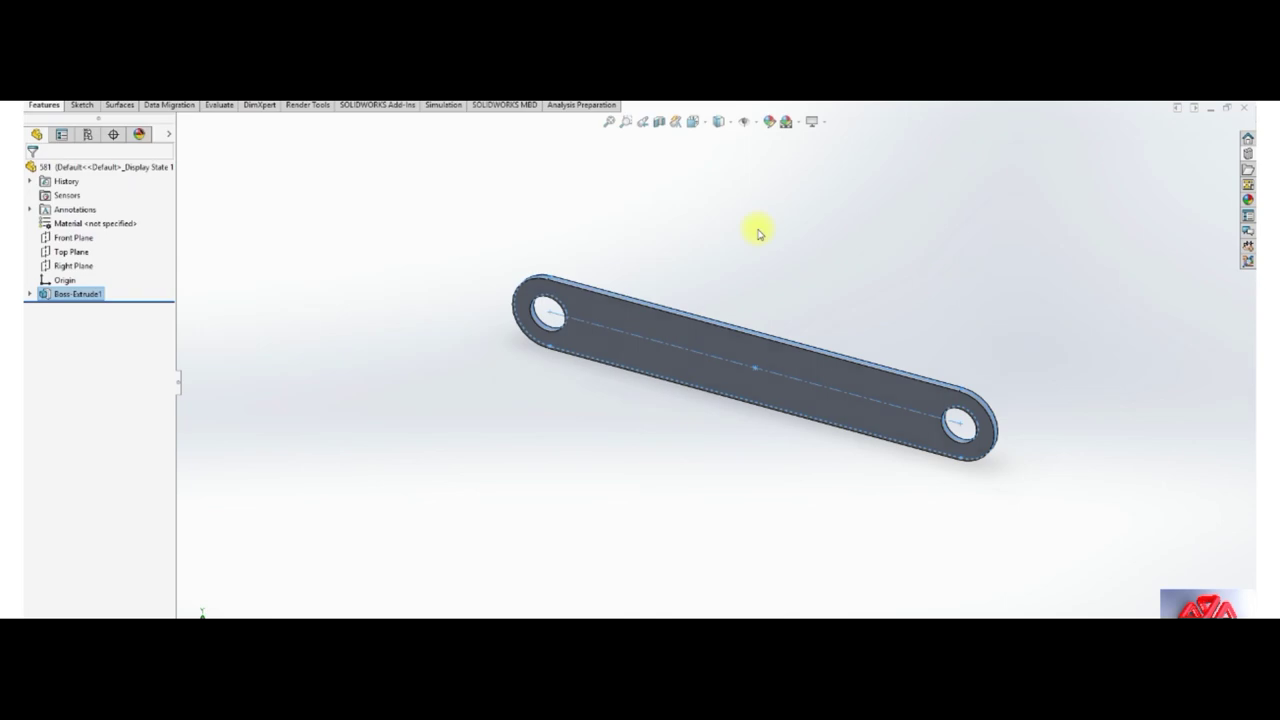
click(758, 236)
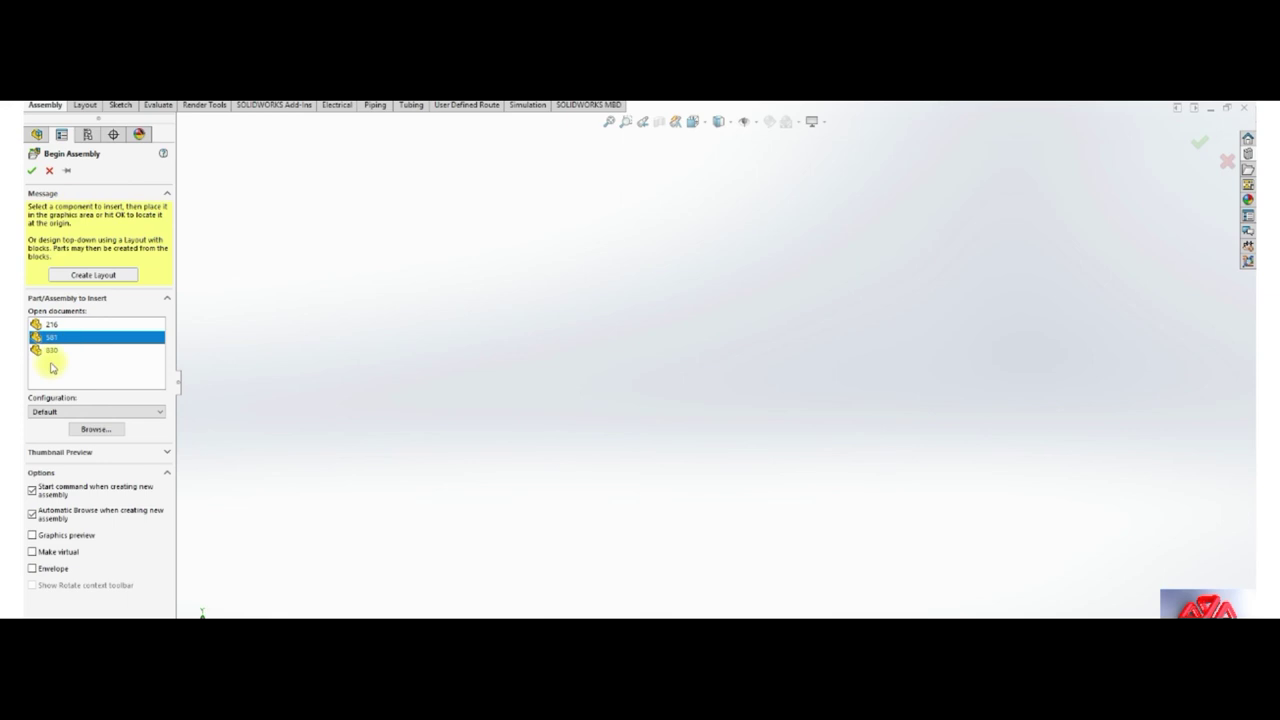
Place the 830 link and then the 216 link in the assembly, and select the 216 link's hole face.
click(52, 350)
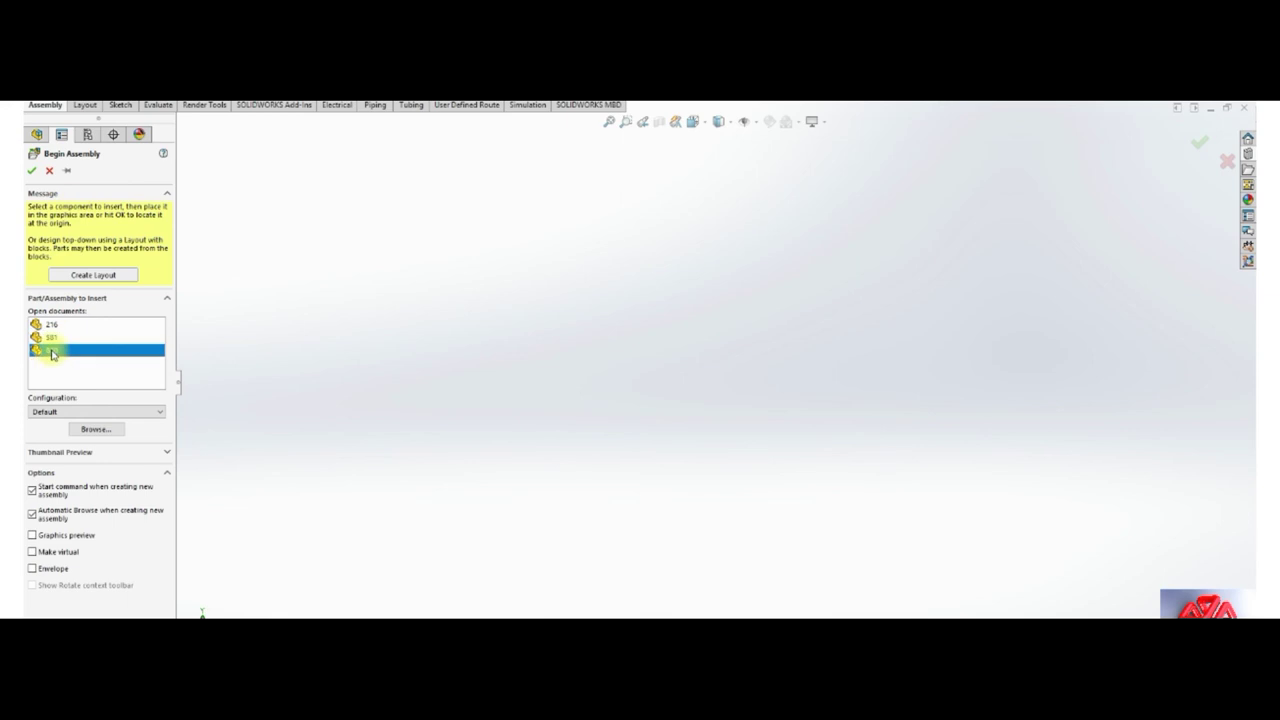
click(605, 376)
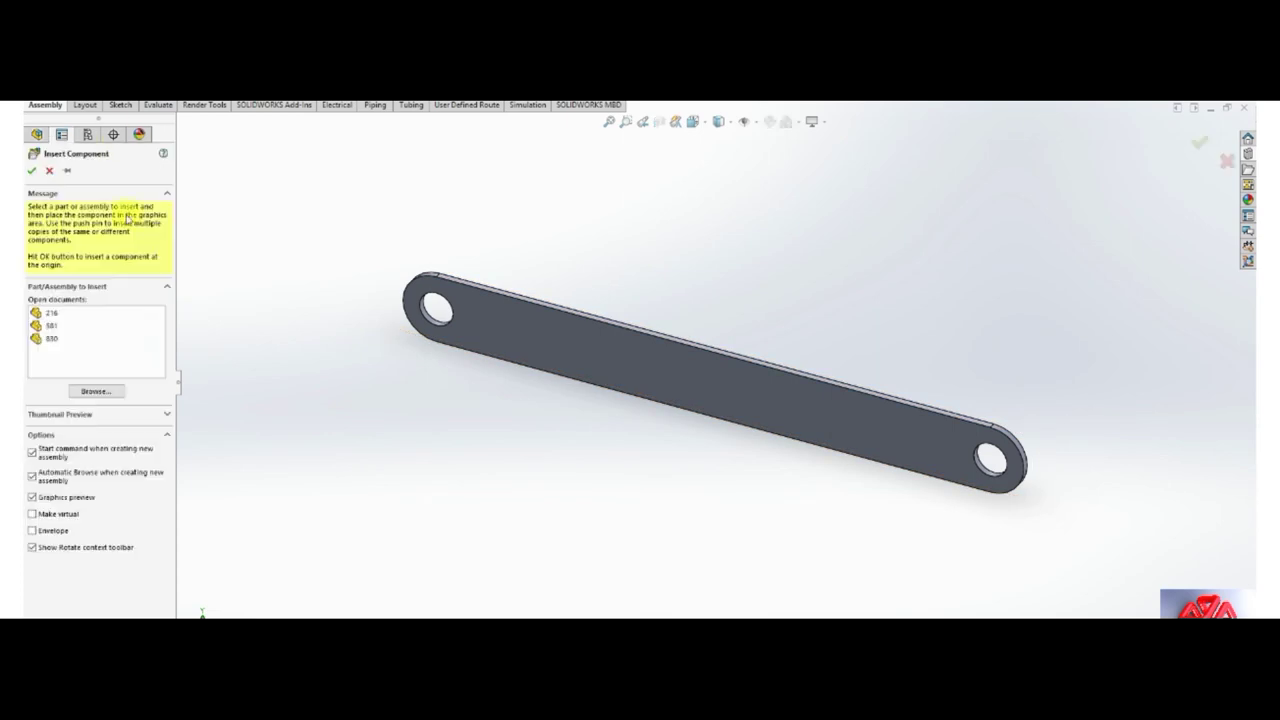
click(64, 316)
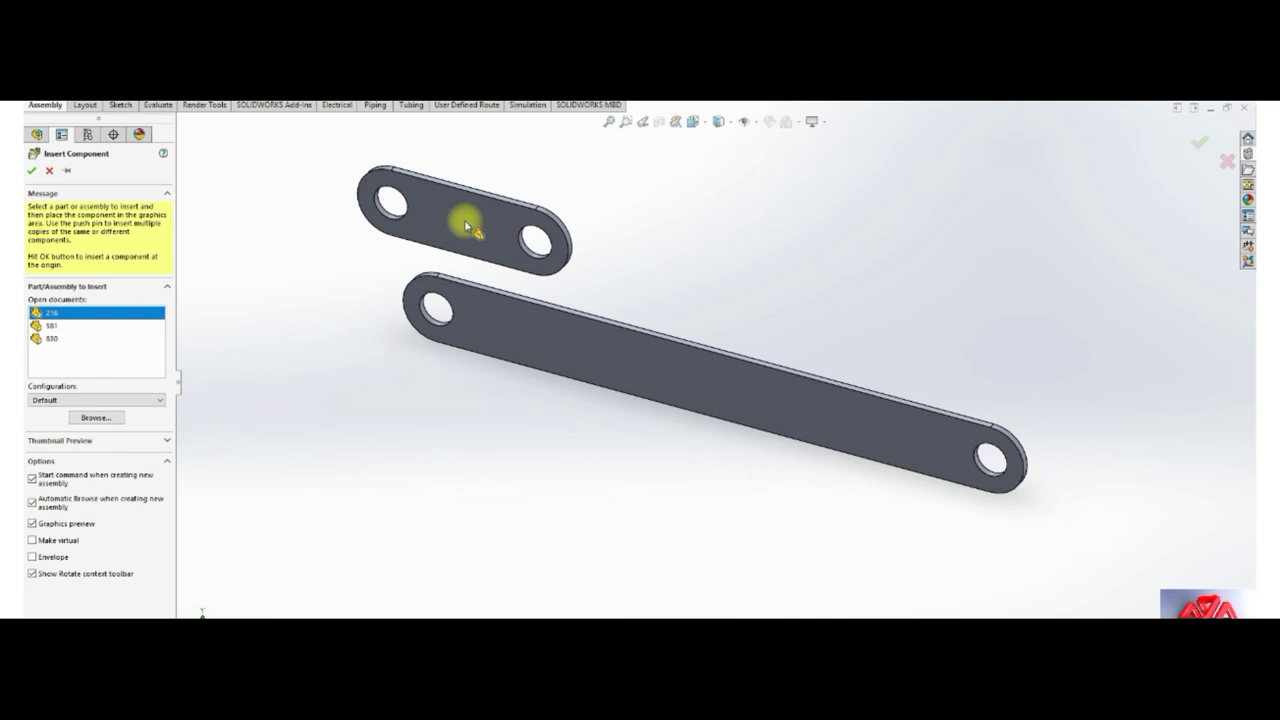
click(464, 219)
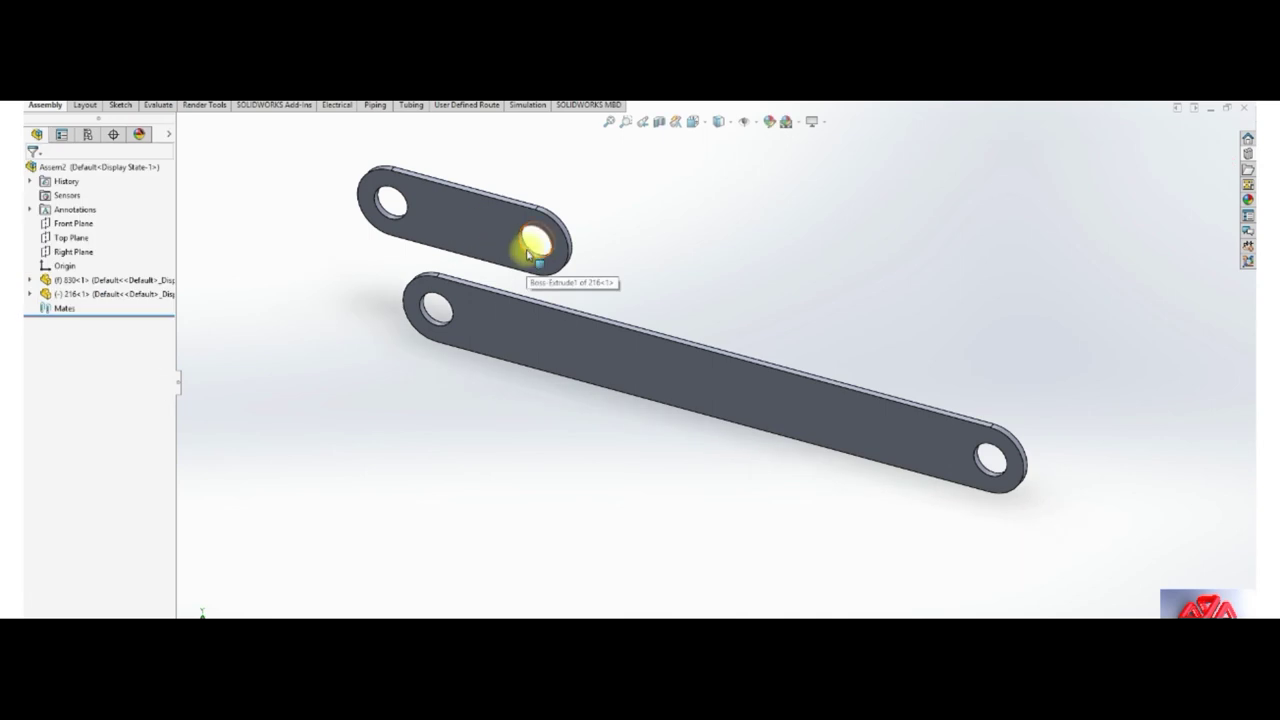
scroll(528, 250, down, 3)
click(558, 270)
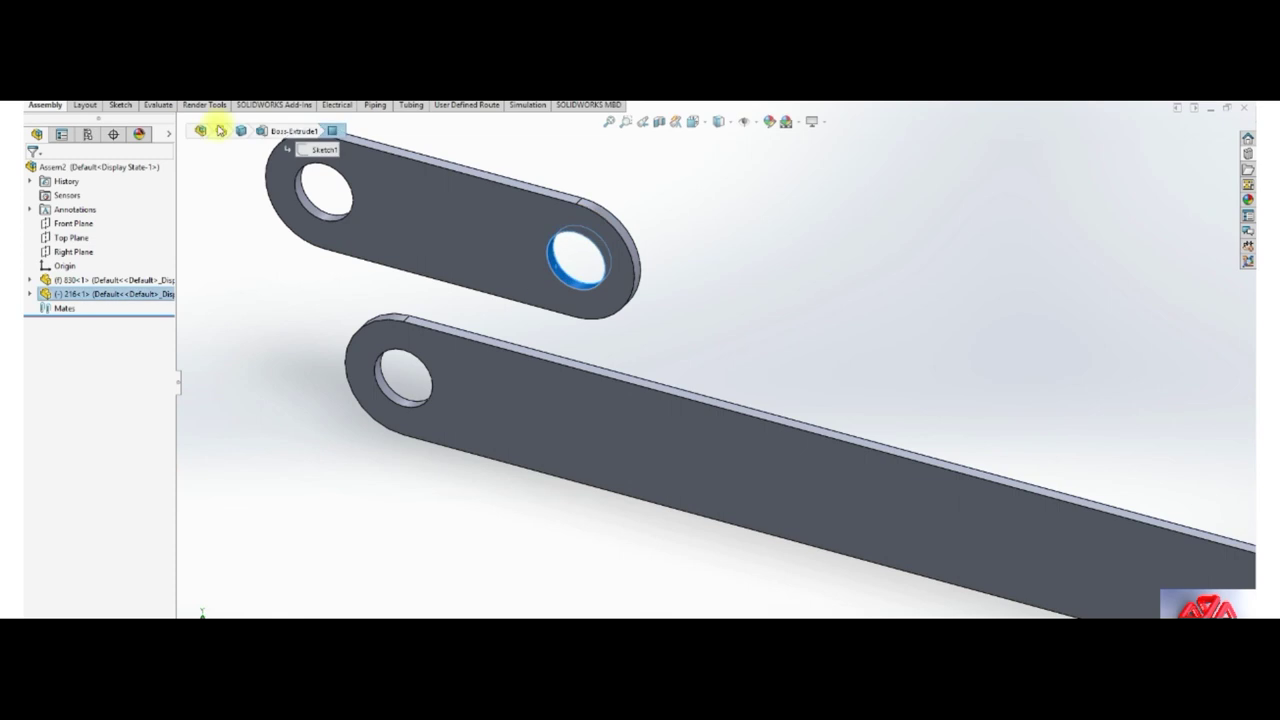
Mate the 216 link's hole concentric with the 830 link's end hole, with faces coincident.
ctrl+click(397, 374)
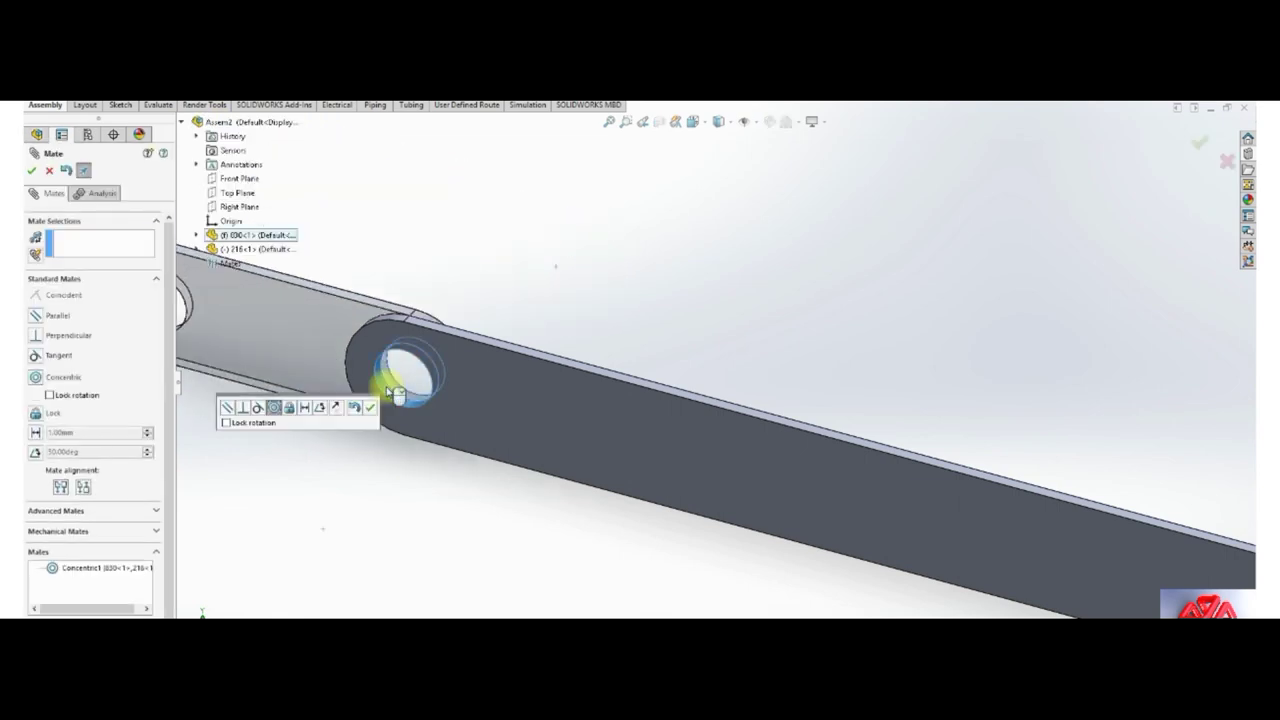
key(Return)
click(291, 335)
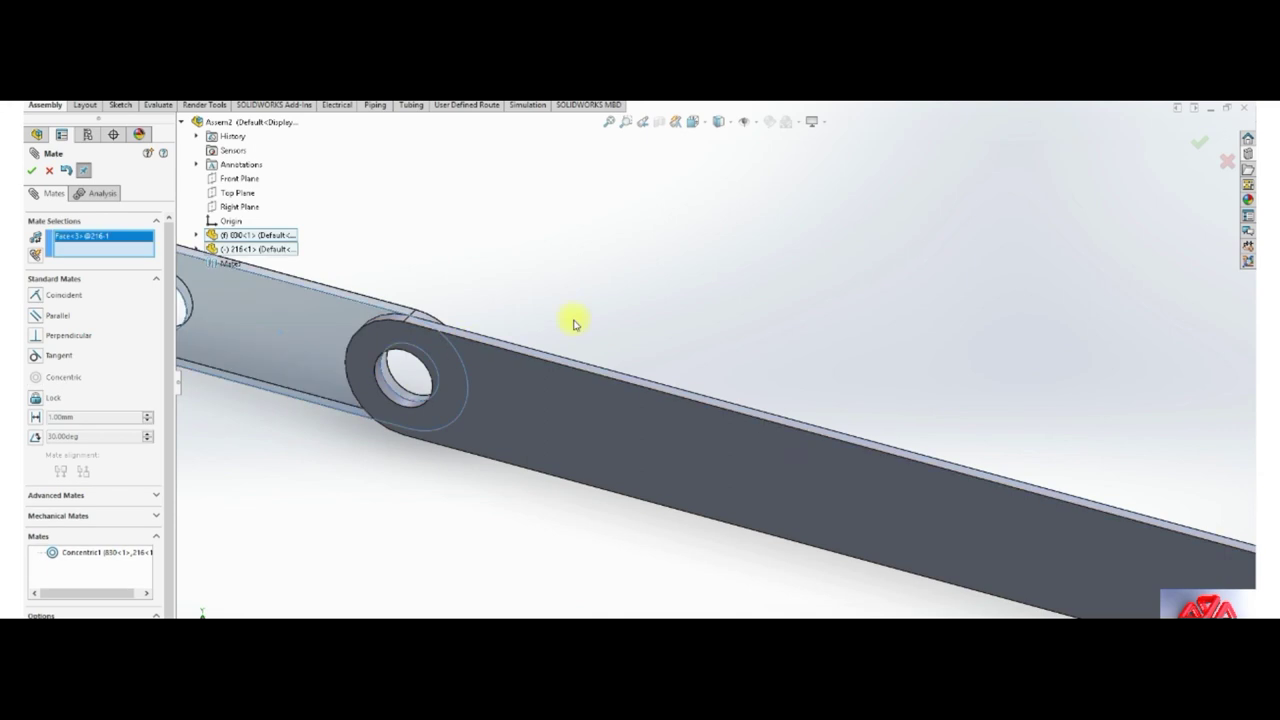
middle_drag(627, 313, 447, 327)
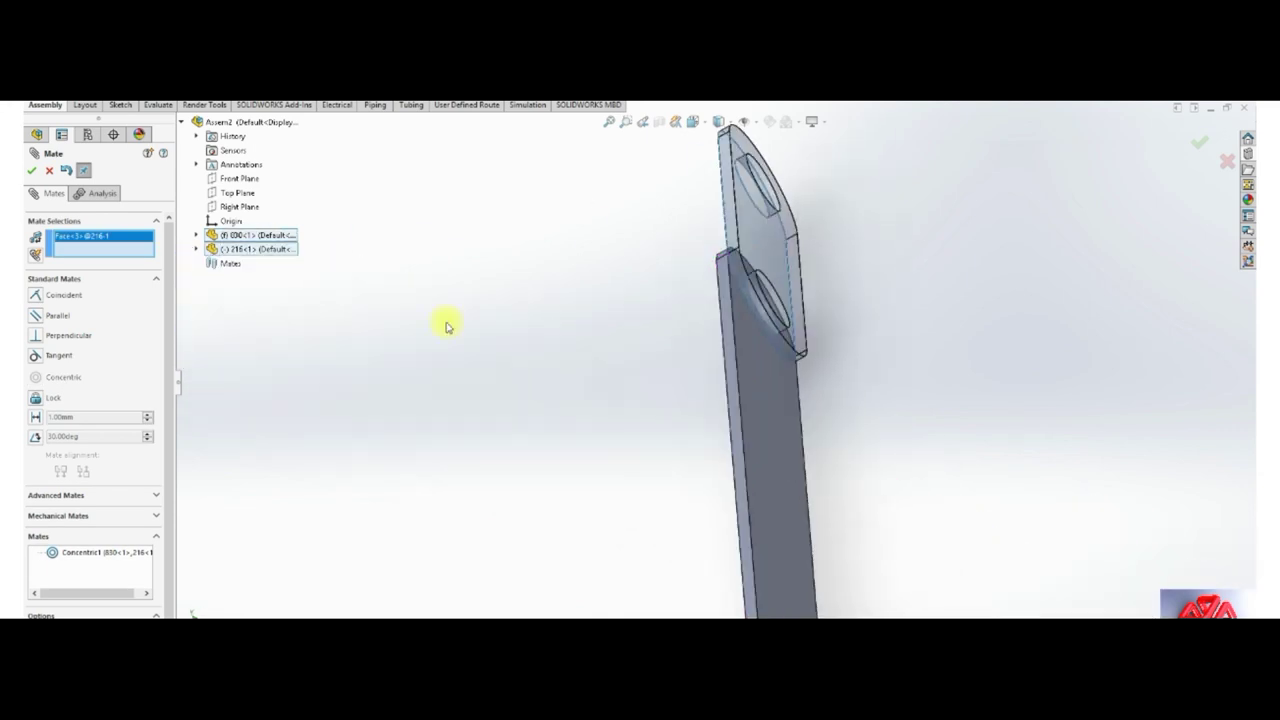
click(36, 294)
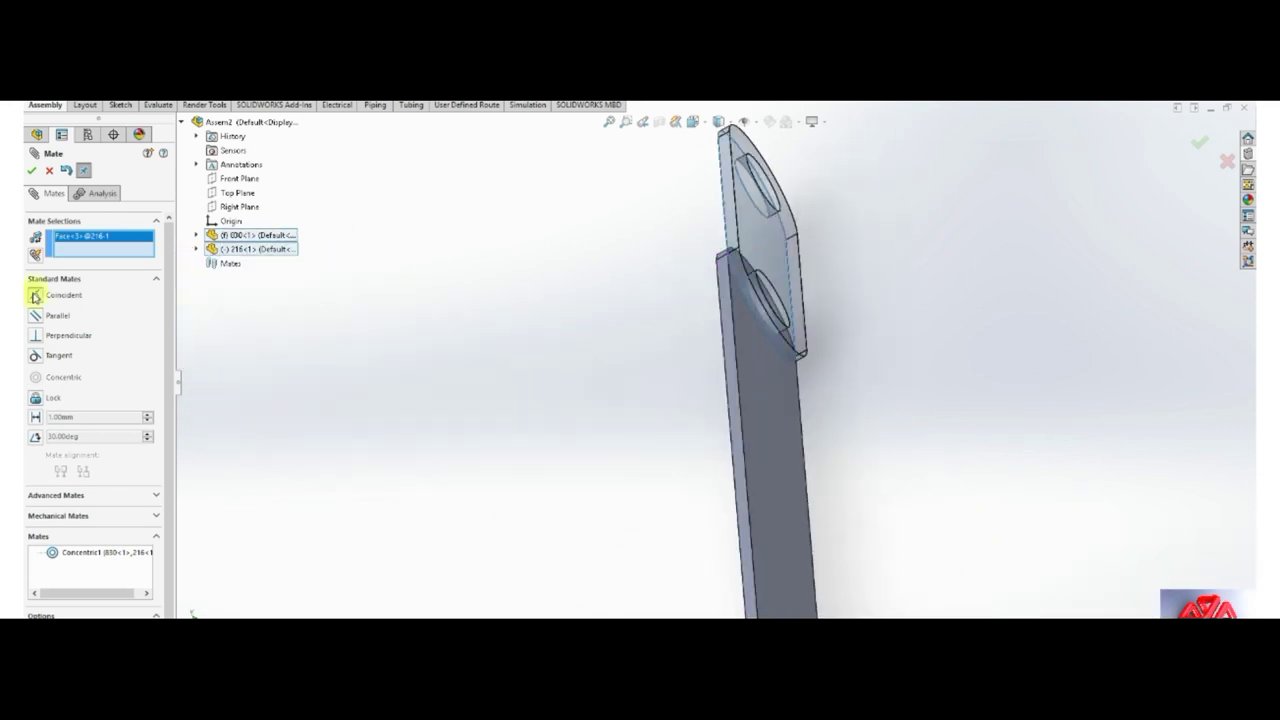
click(740, 378)
key(Return)
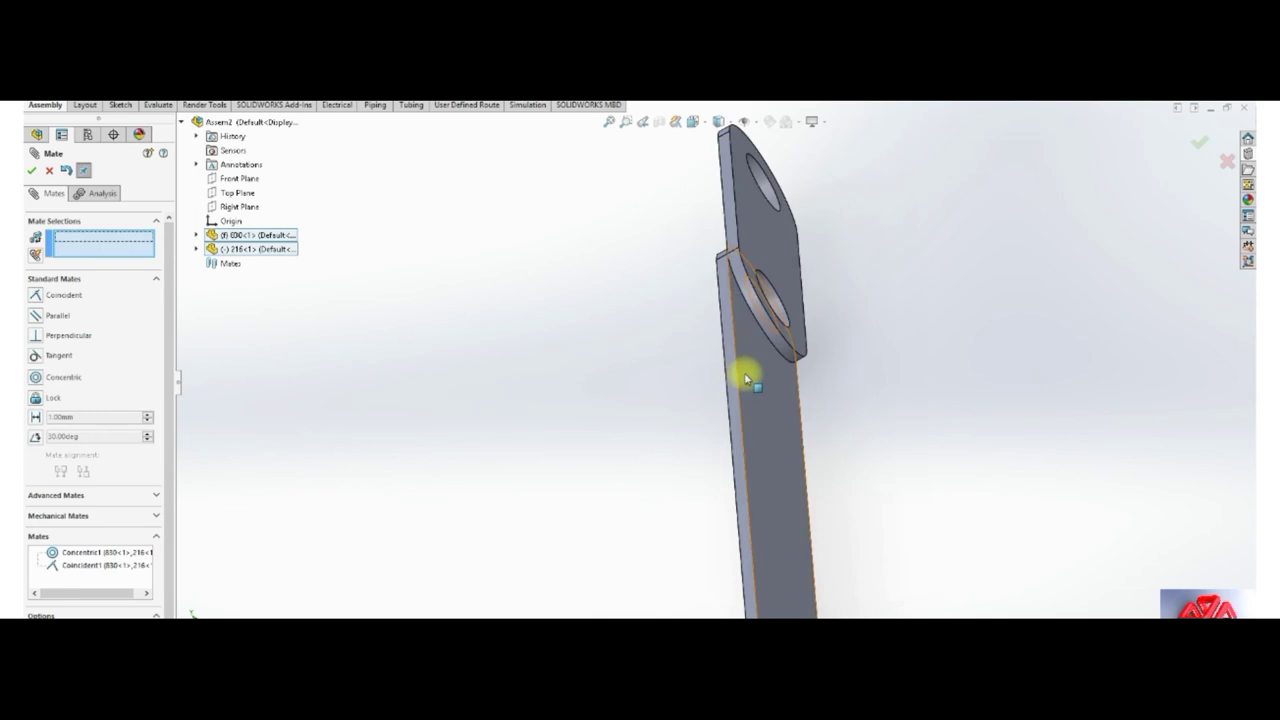
click(32, 170)
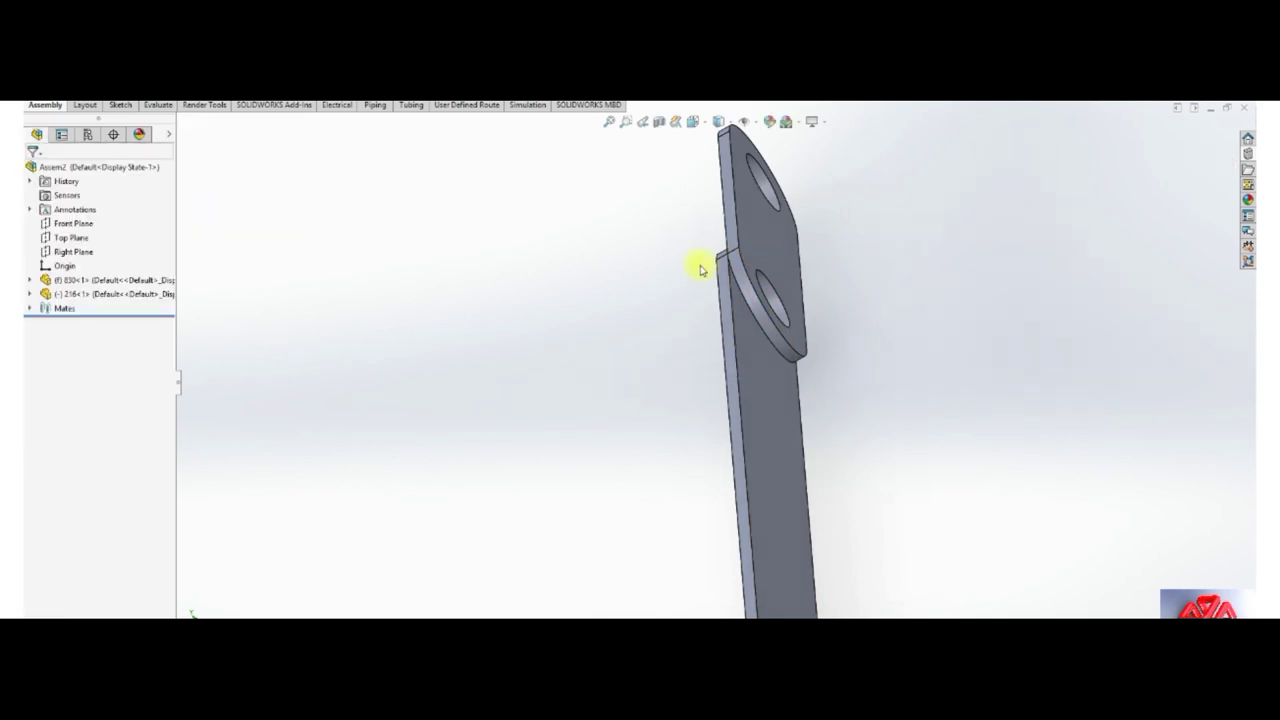
Swing the 216 short link upright about its pin.
middle_drag(697, 266, 662, 286)
scroll(640, 310, up, 5)
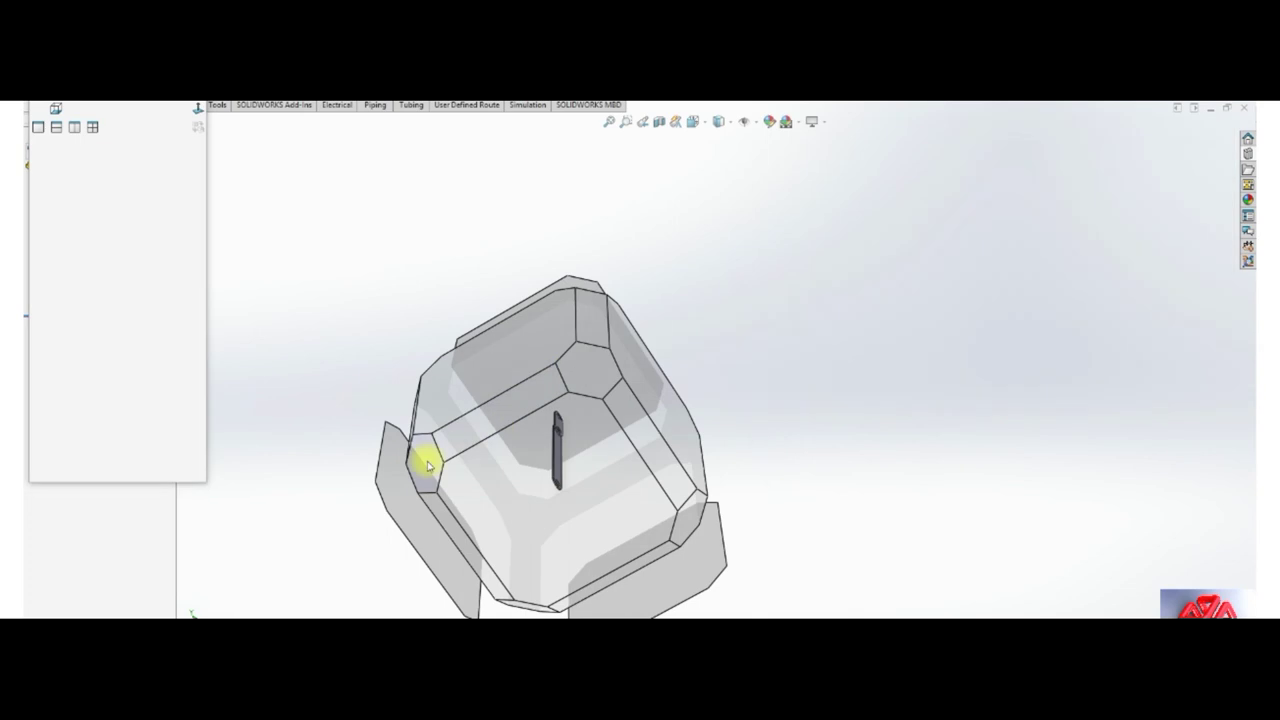
click(477, 223)
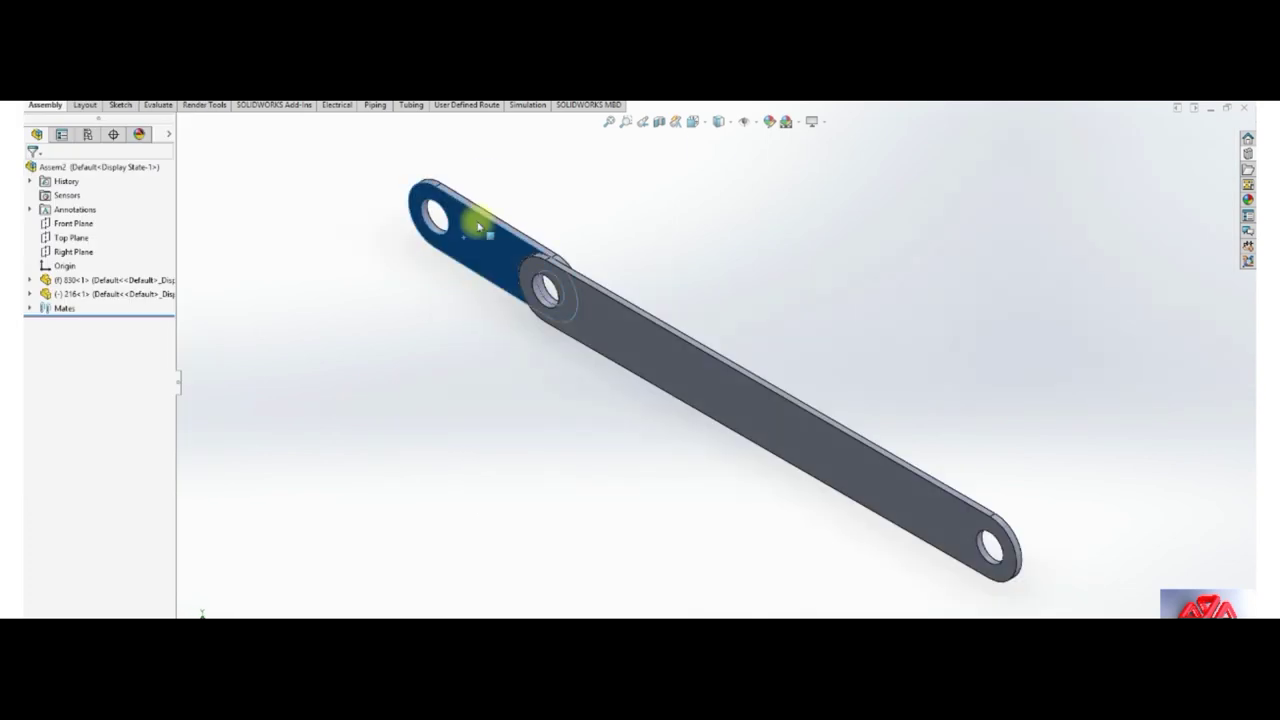
drag(508, 220, 574, 211)
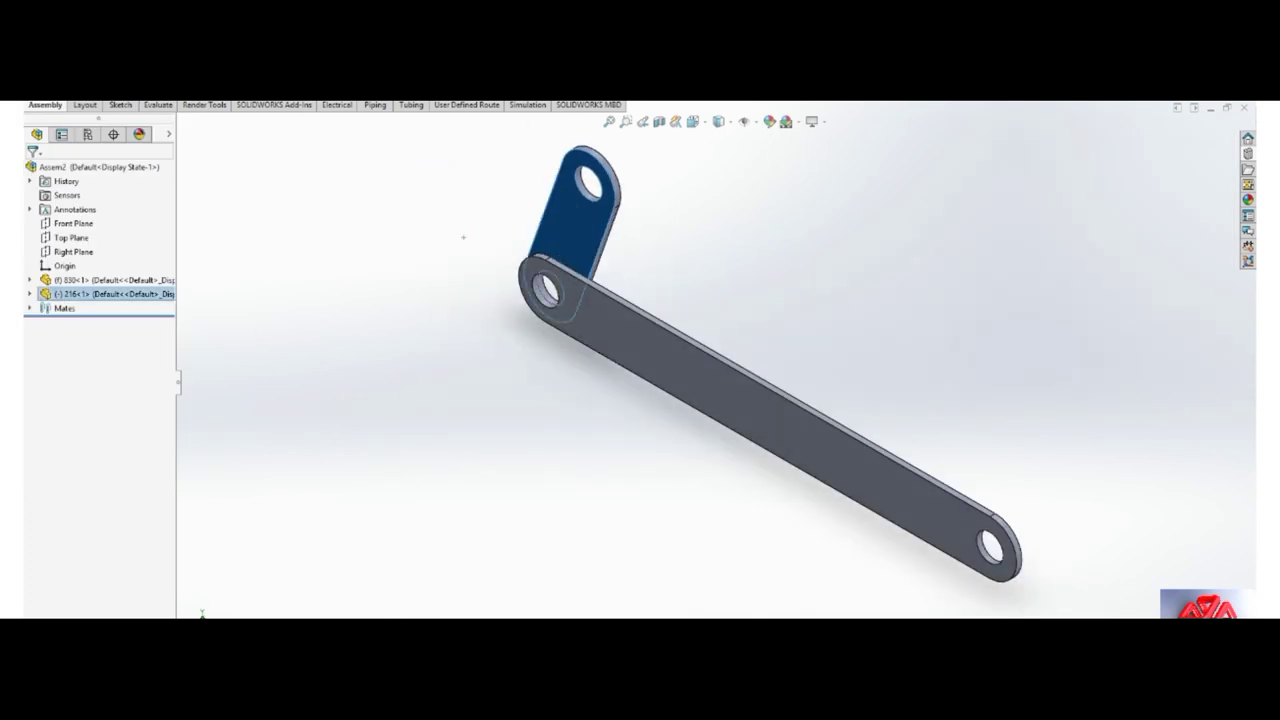
key(i)
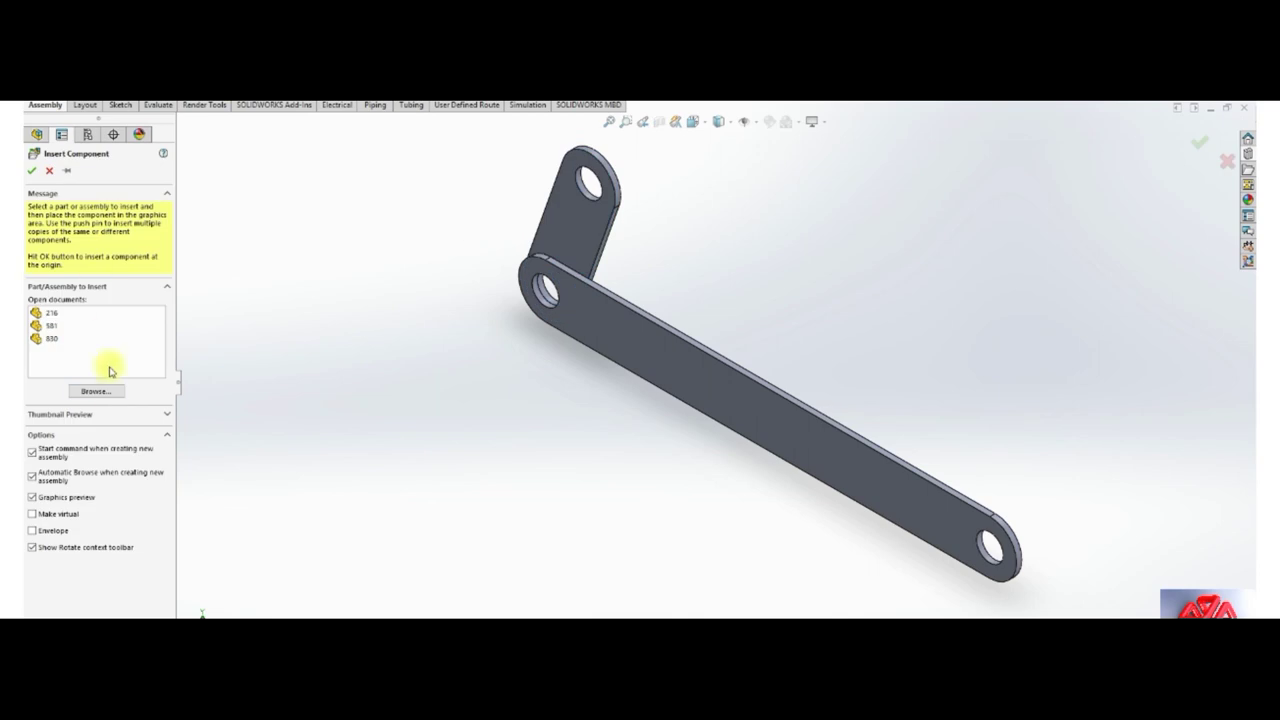
Insert 581.SLDPRT beside the long link and select its end hole face.
click(95, 391)
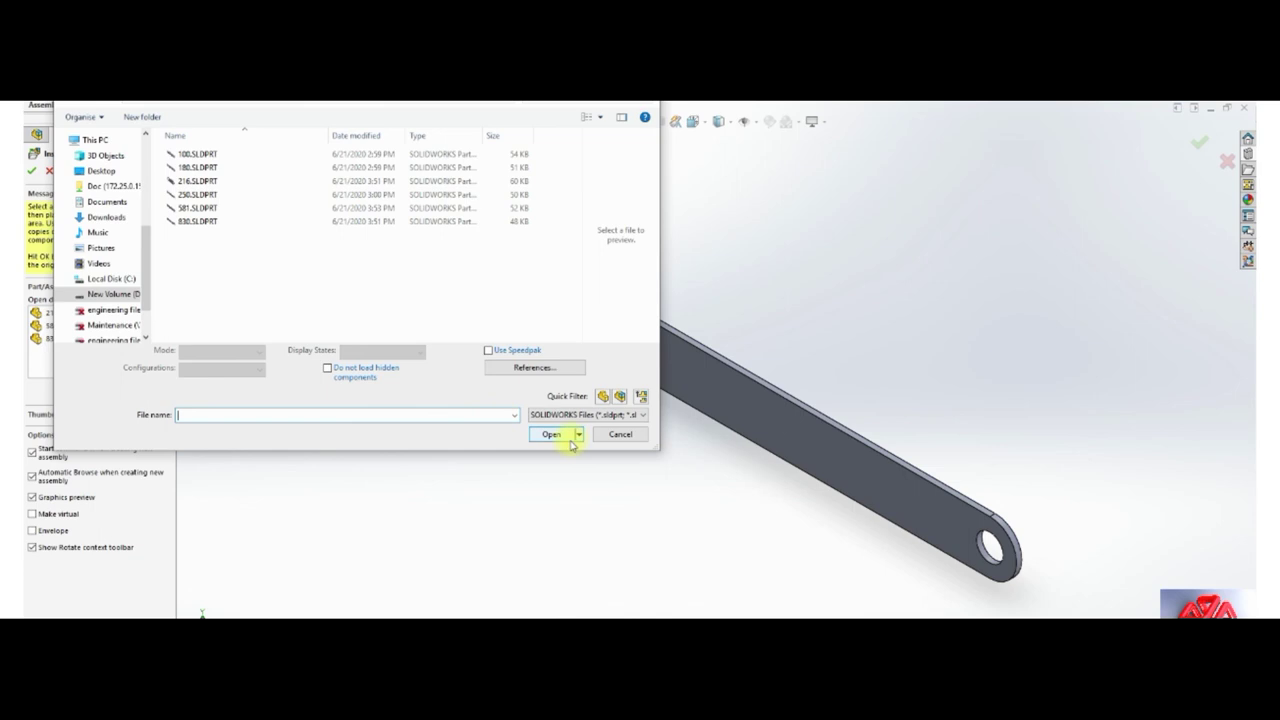
click(200, 208)
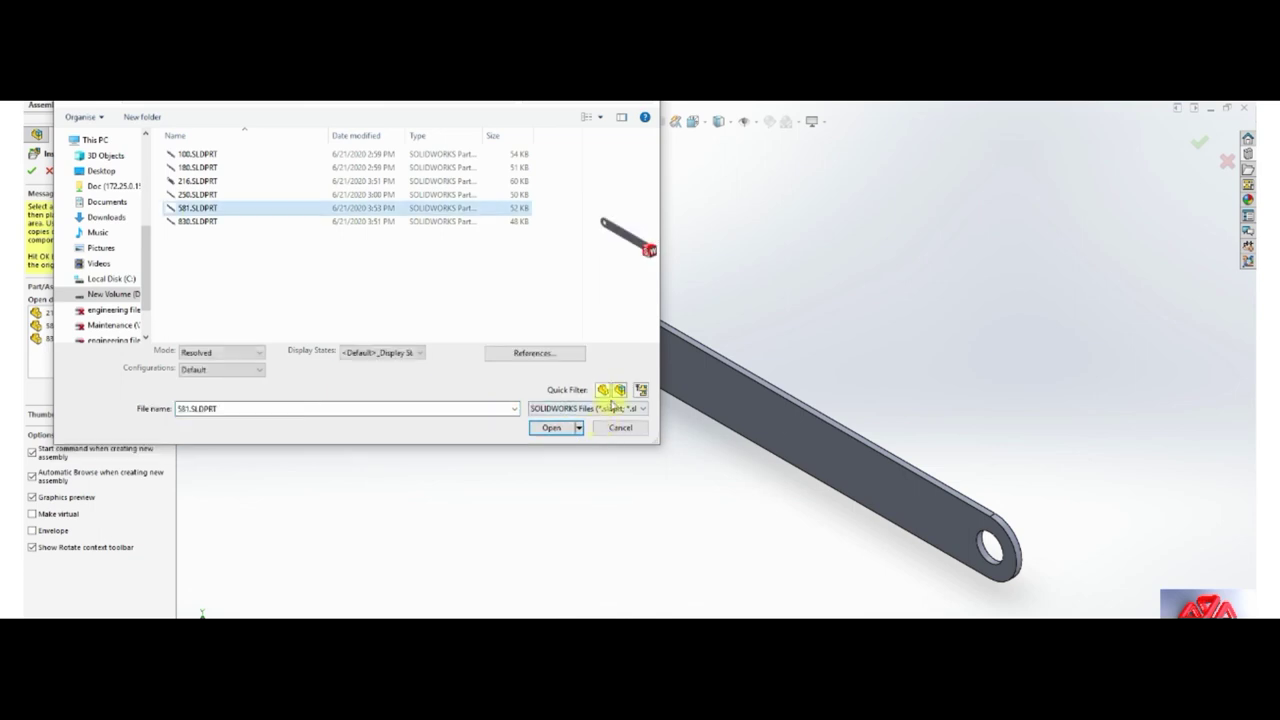
click(556, 429)
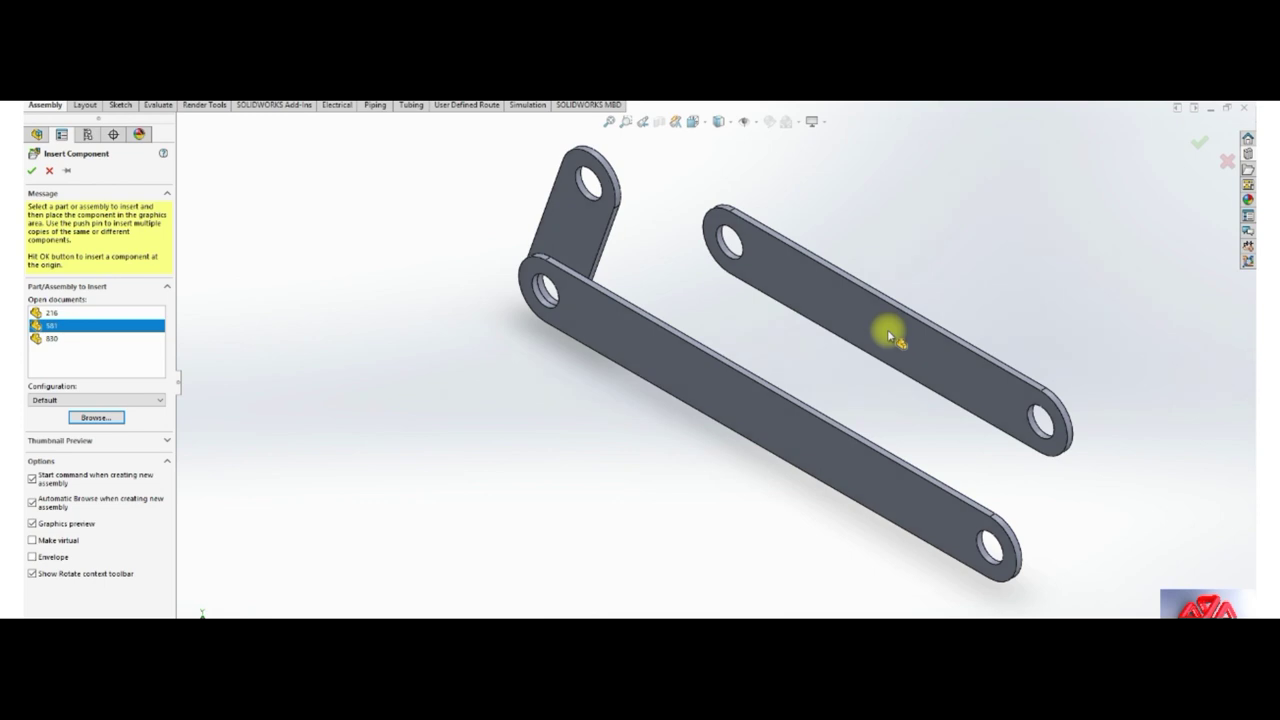
click(891, 334)
scroll(1006, 423, down, 5)
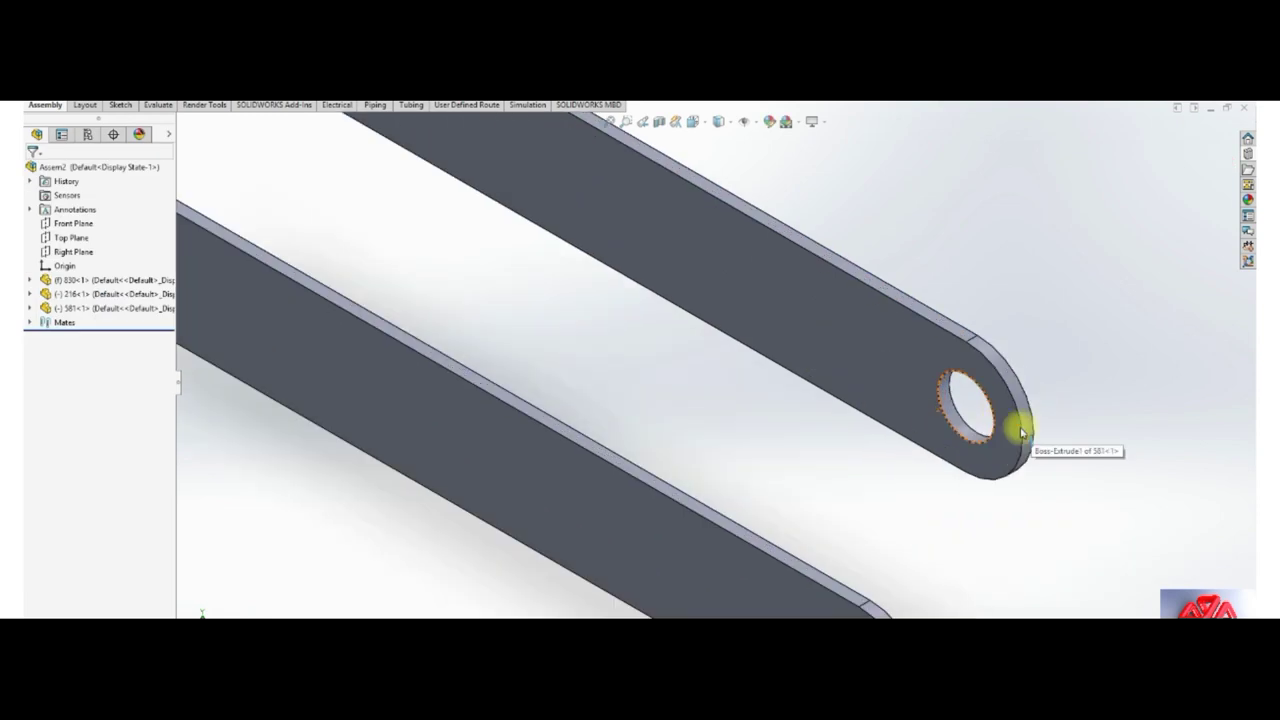
click(966, 428)
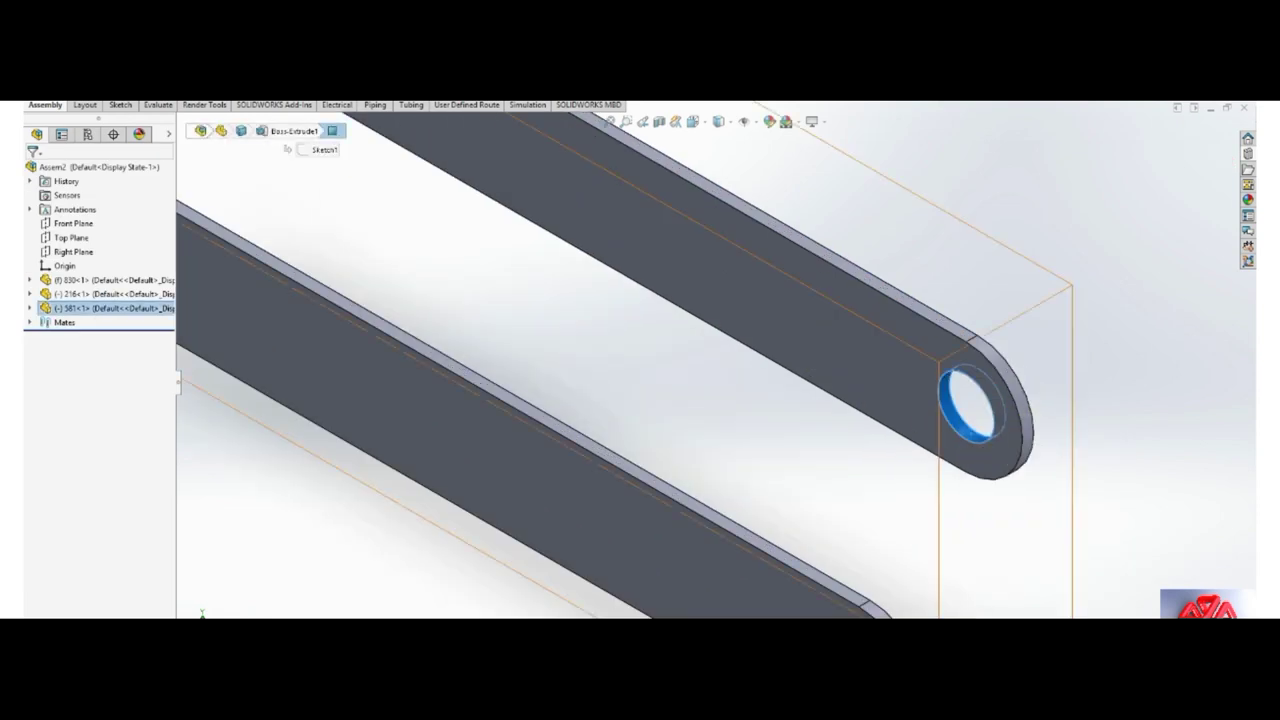
Mate the 581 link's hole concentric with the 830 link's far-end hole, faces coincident.
click(201, 130)
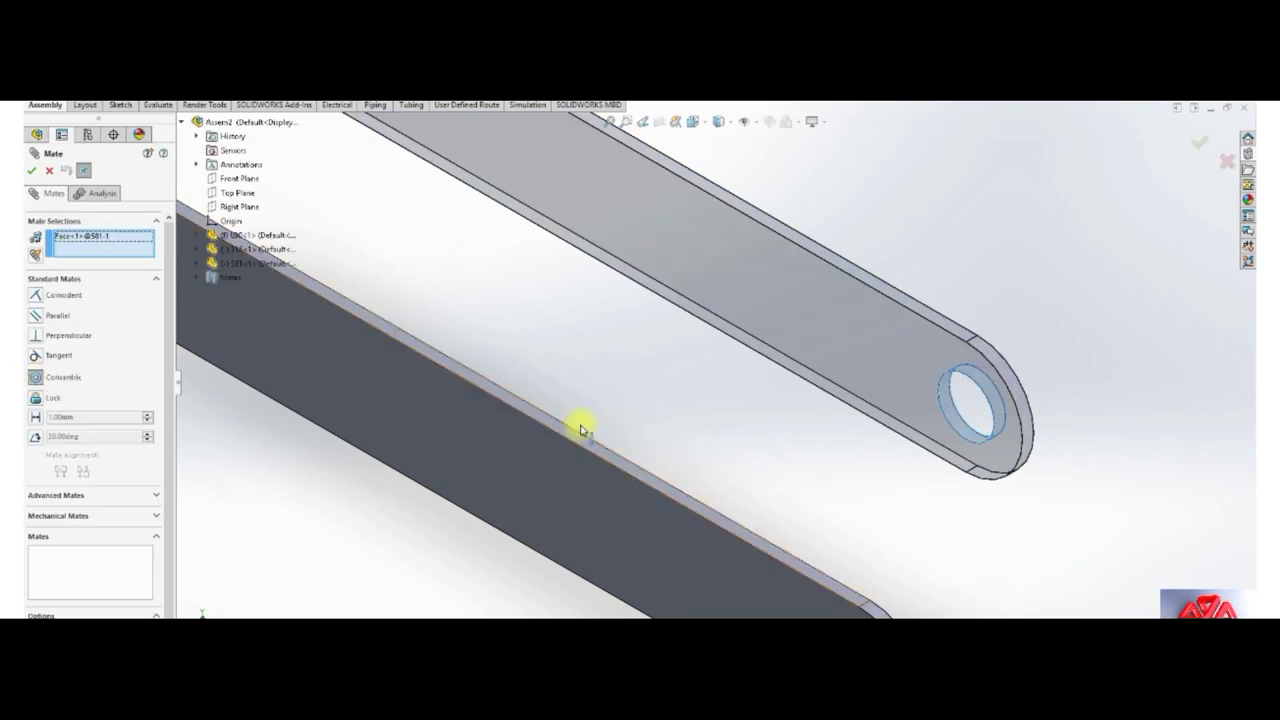
scroll(577, 423, up, 5)
scroll(666, 486, down, 5)
scroll(786, 537, down, 2)
click(816, 563)
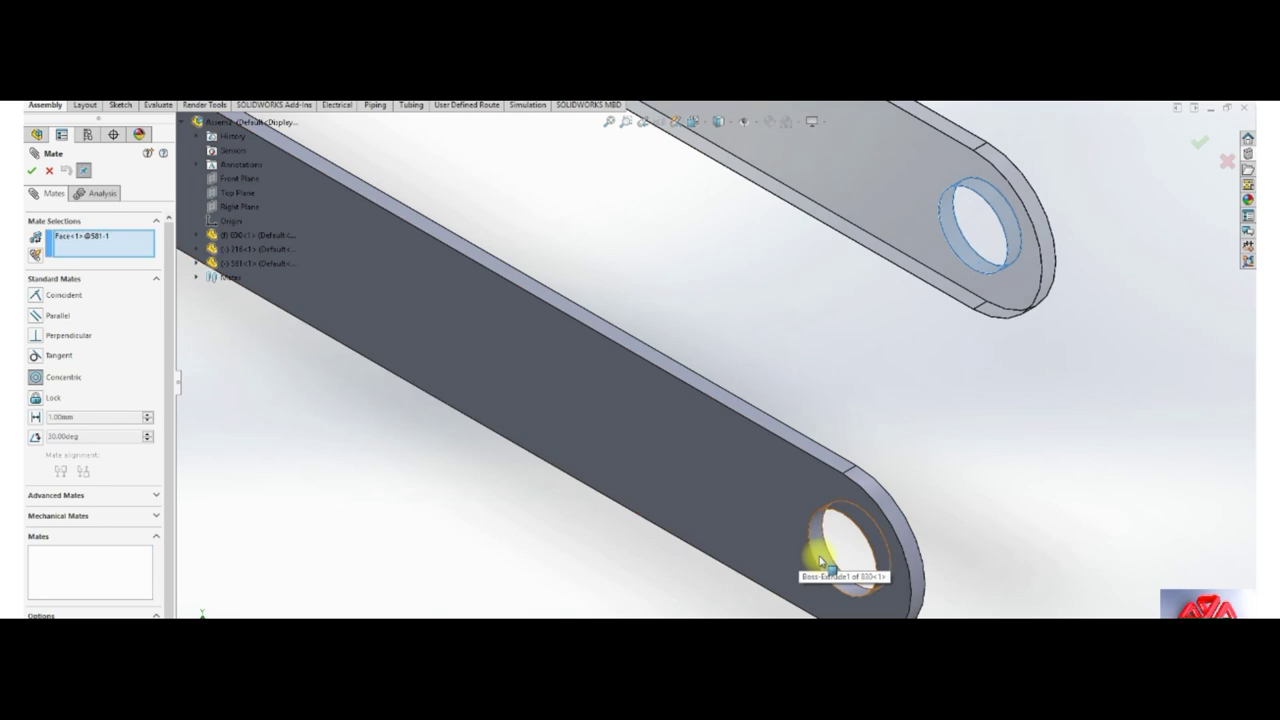
key(Return)
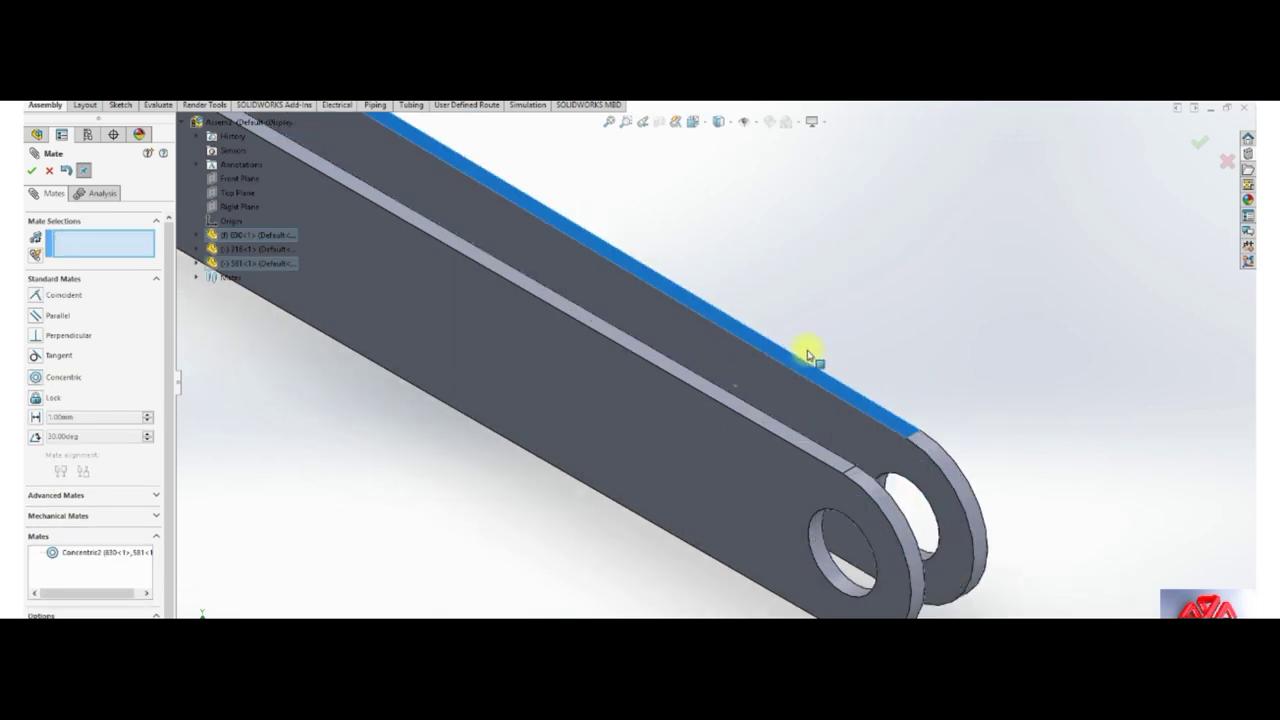
click(811, 390)
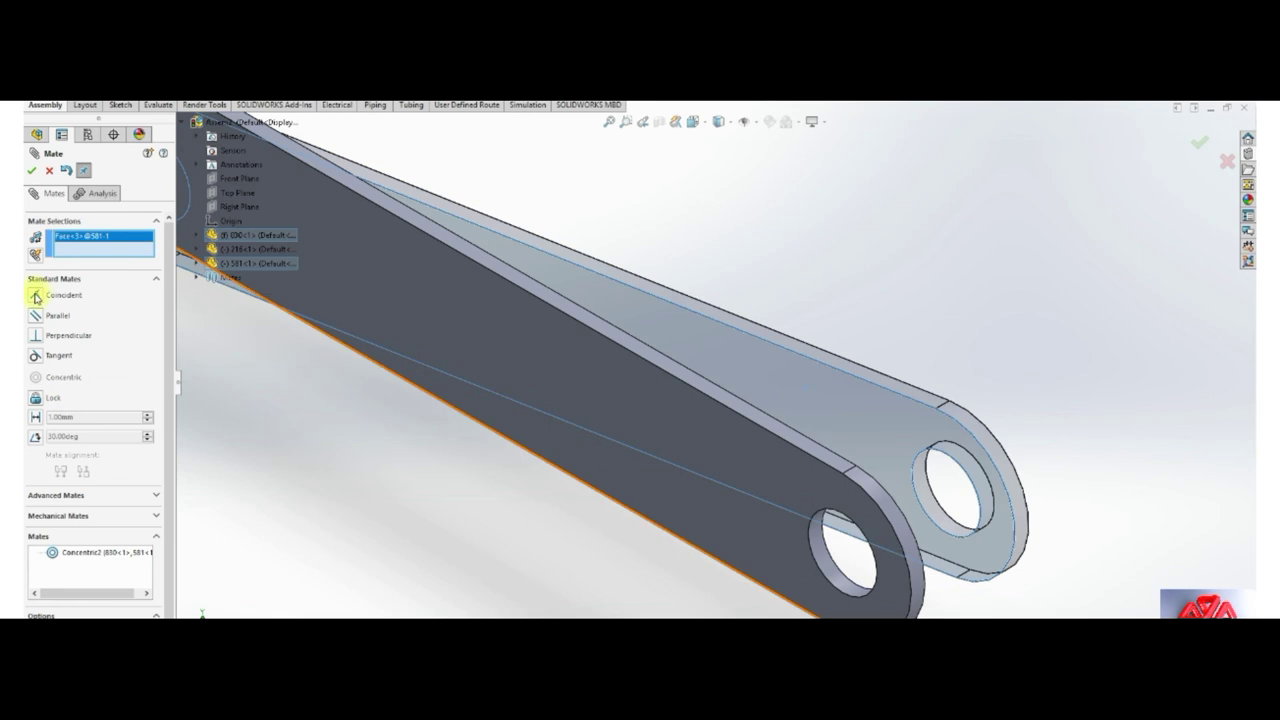
mouse_move(297, 357)
middle_down()
mouse_move(334, 323)
mouse_move(289, 338)
mouse_move(334, 294)
middle_up()
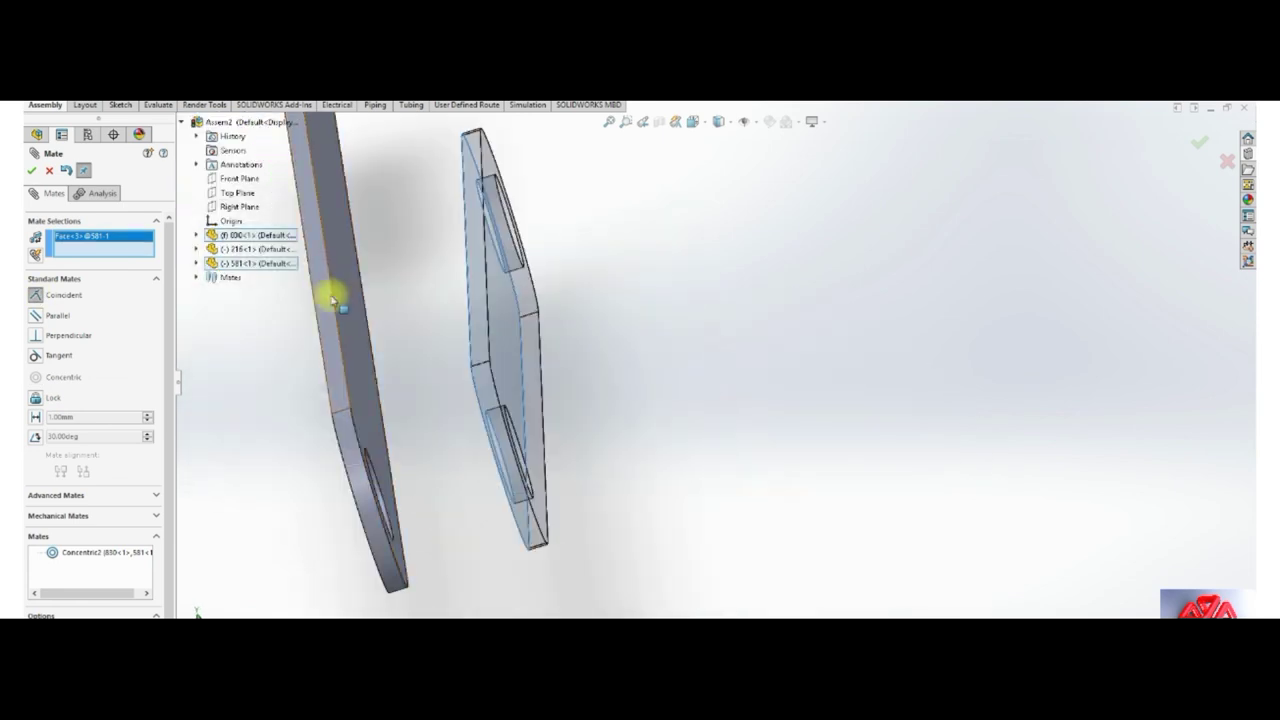
click(338, 287)
key(Return)
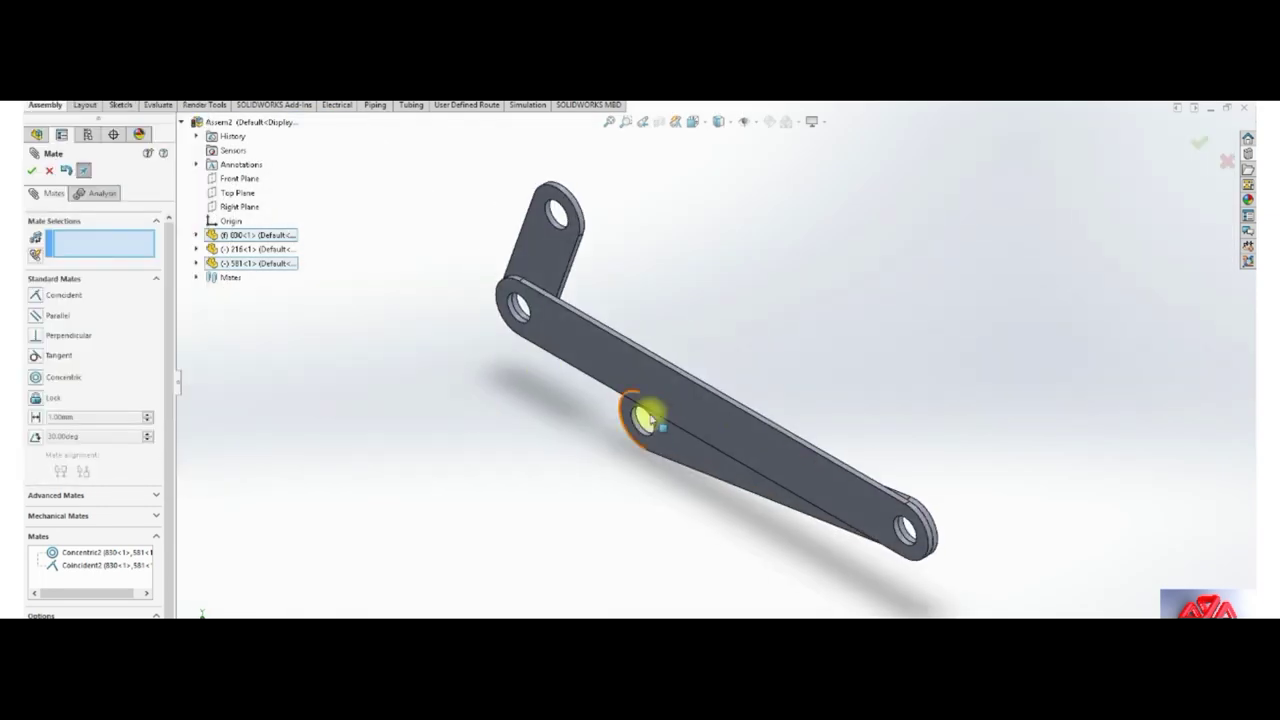
Swing the 581 link upright about its pin and pick part 485 to insert.
drag(648, 420, 814, 266)
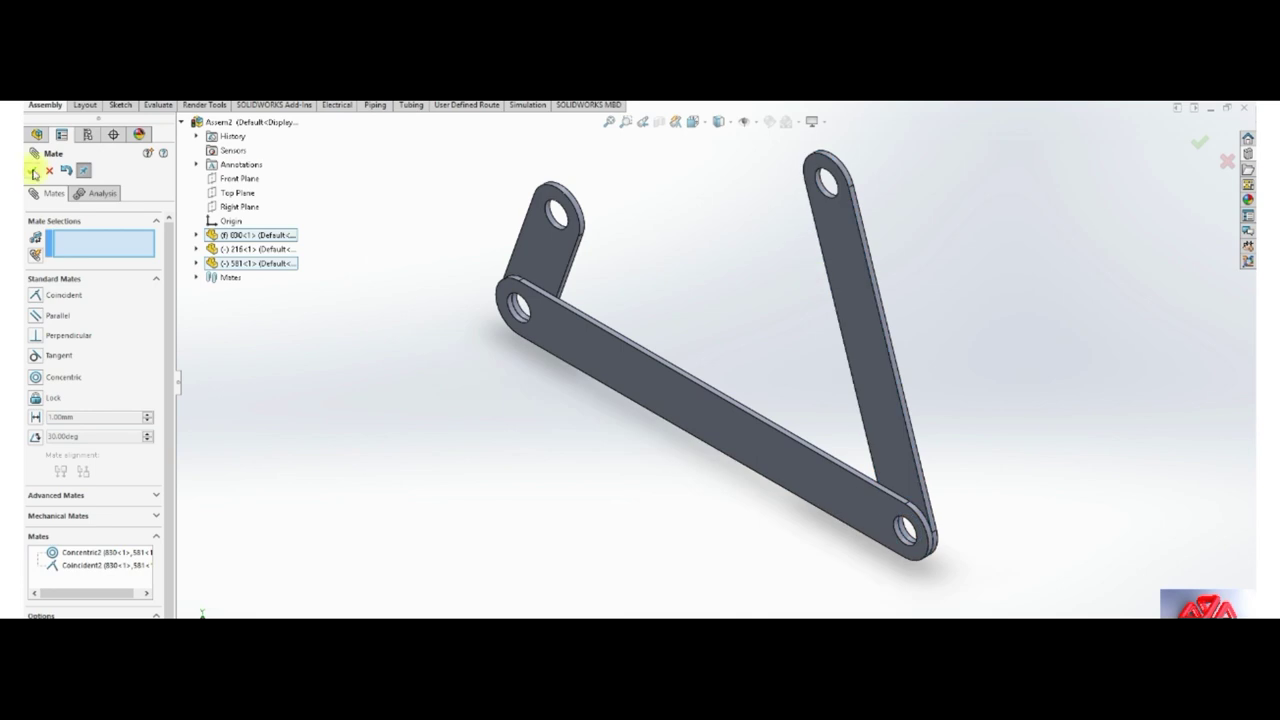
click(33, 173)
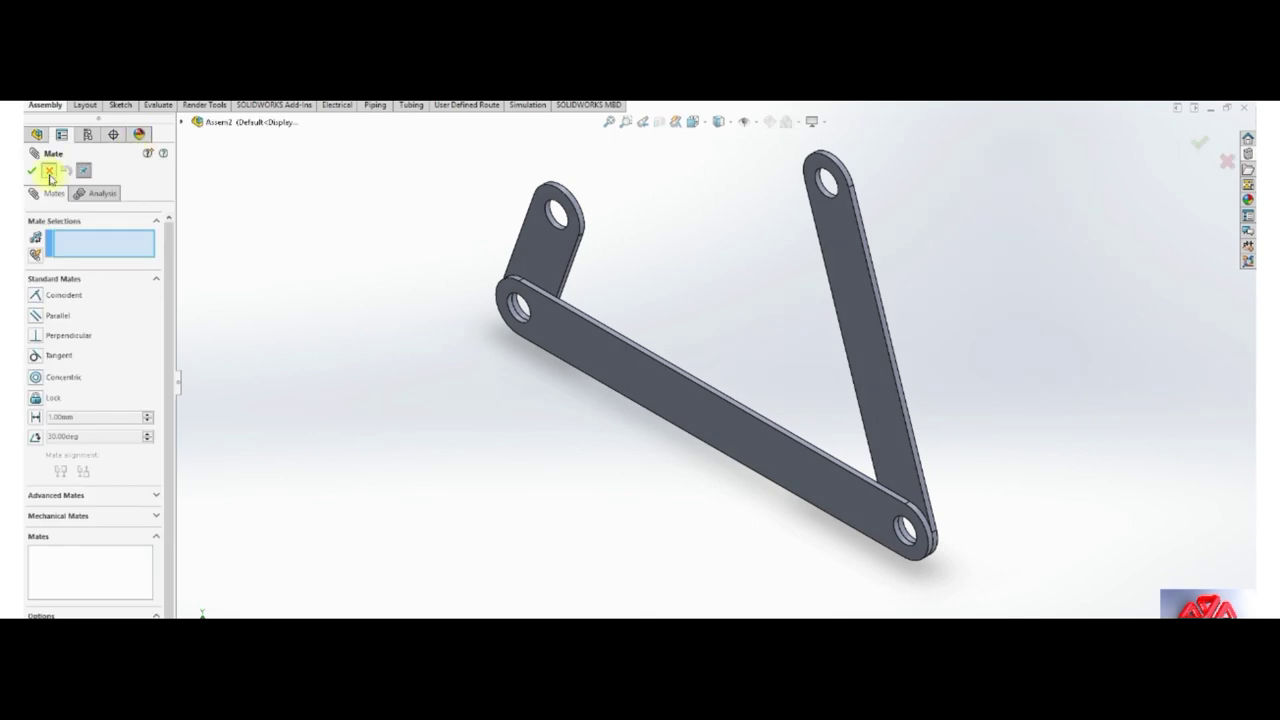
click(85, 104)
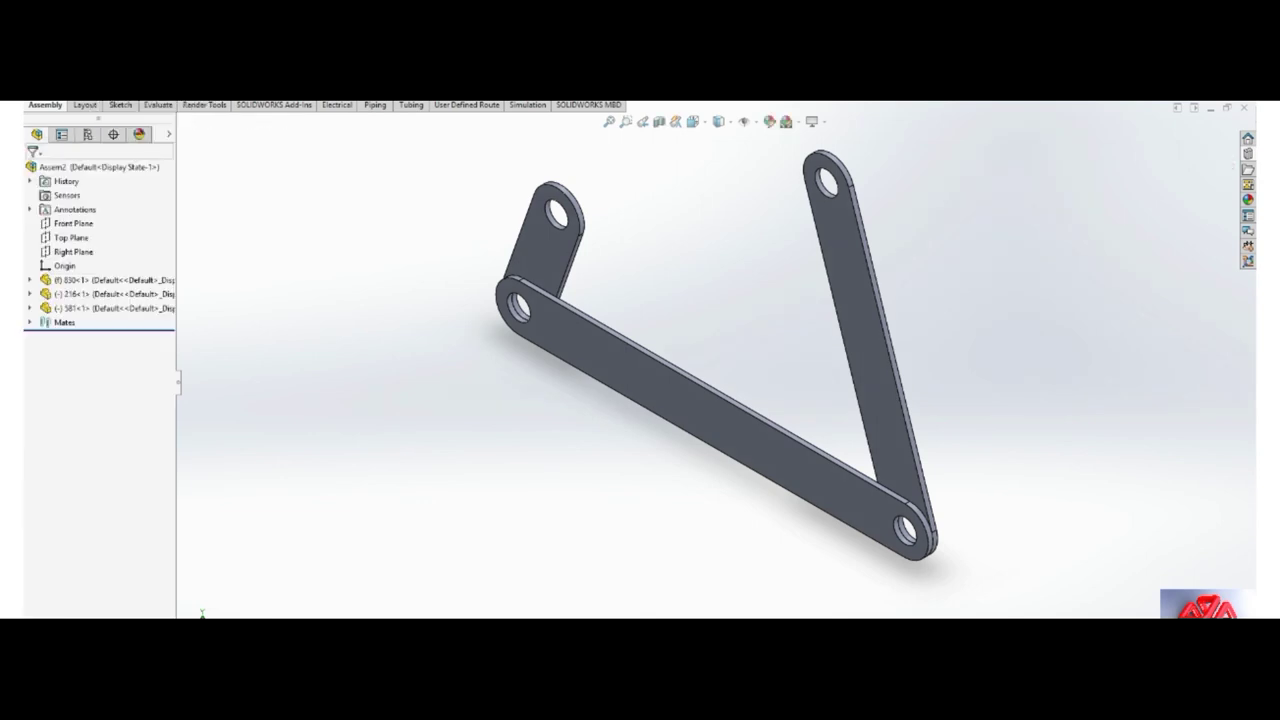
click(51, 326)
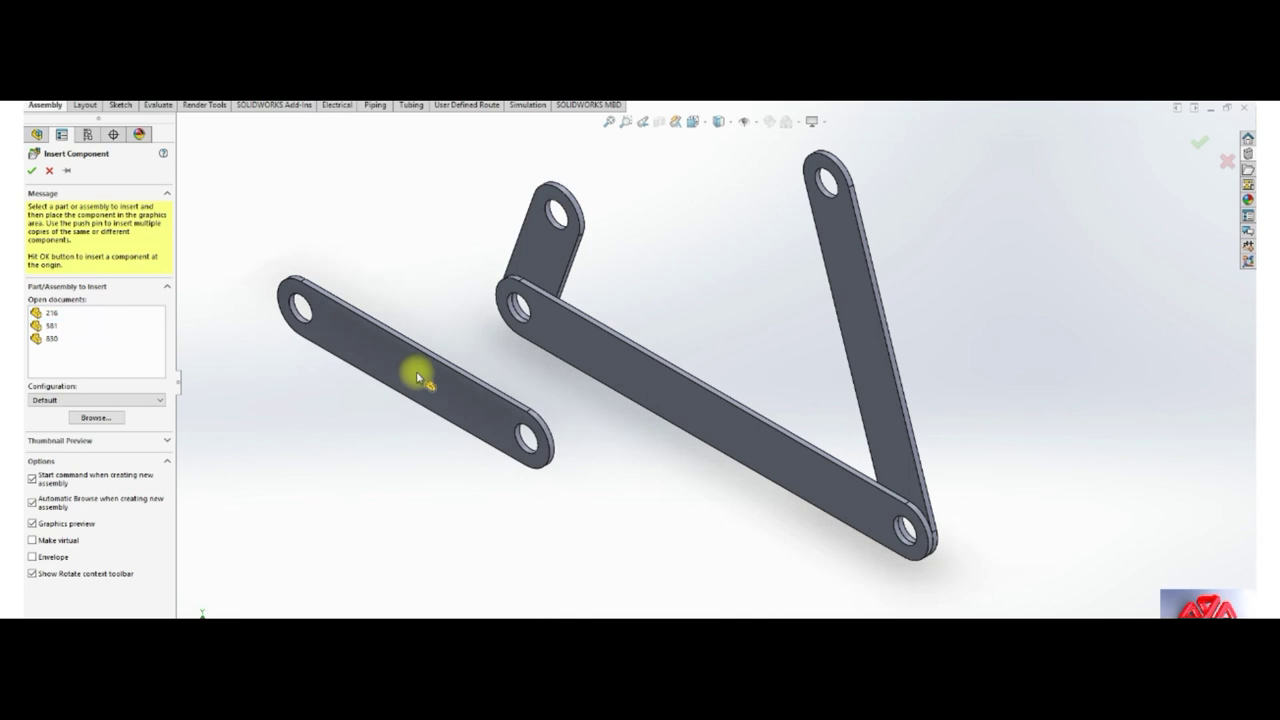
Place part 485 and mate one of its holes concentric with the 216 link's top hole.
click(416, 375)
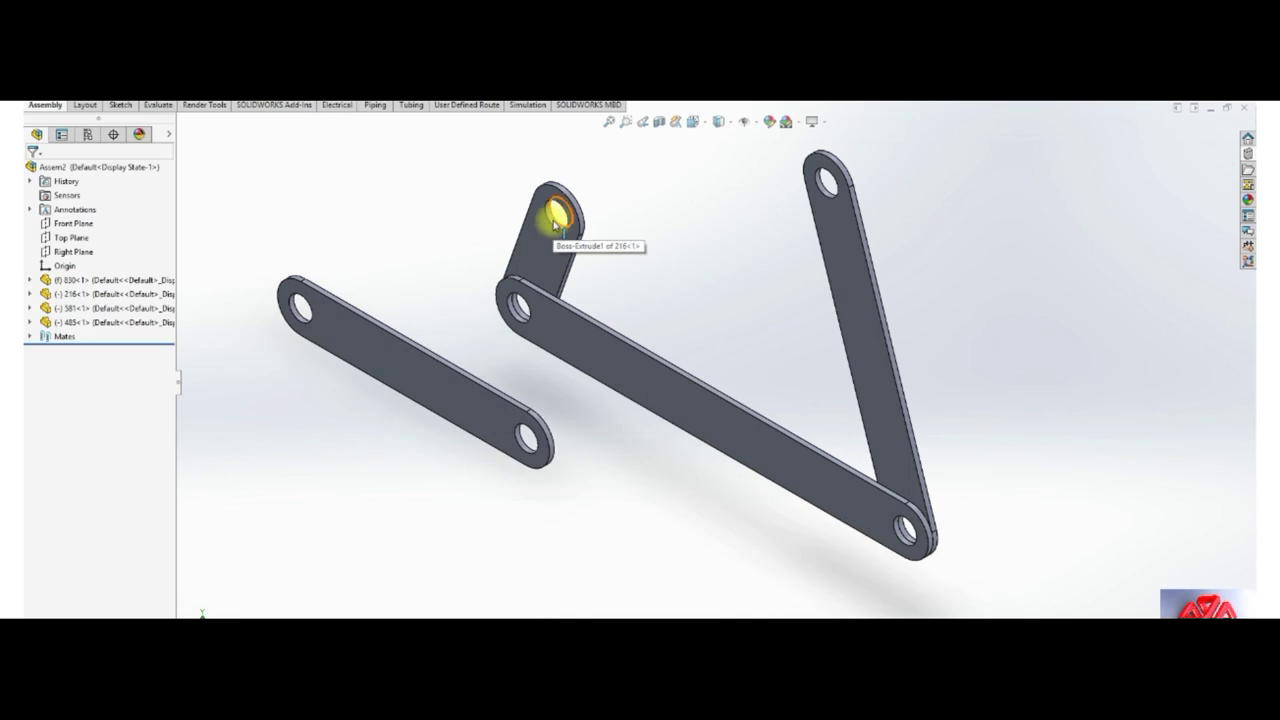
scroll(556, 222, up, 3)
scroll(583, 210, up, 2)
click(607, 258)
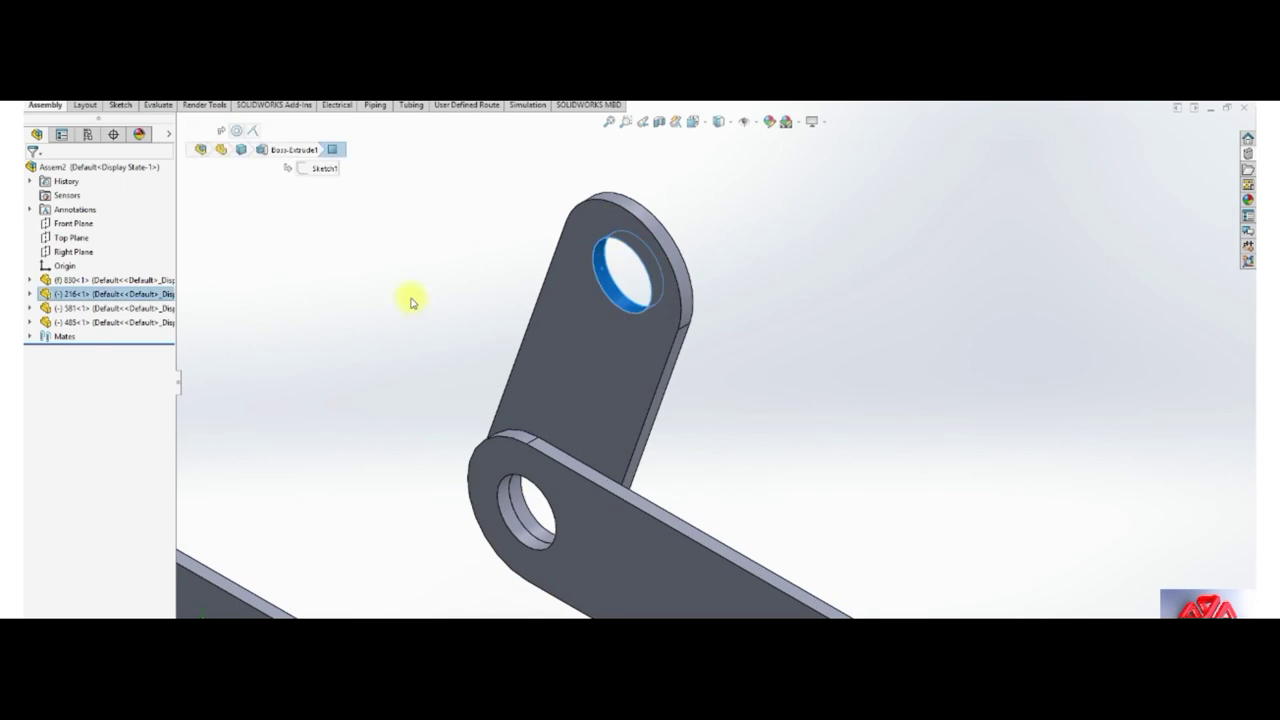
scroll(418, 304, down, 3)
scroll(417, 330, down, 1)
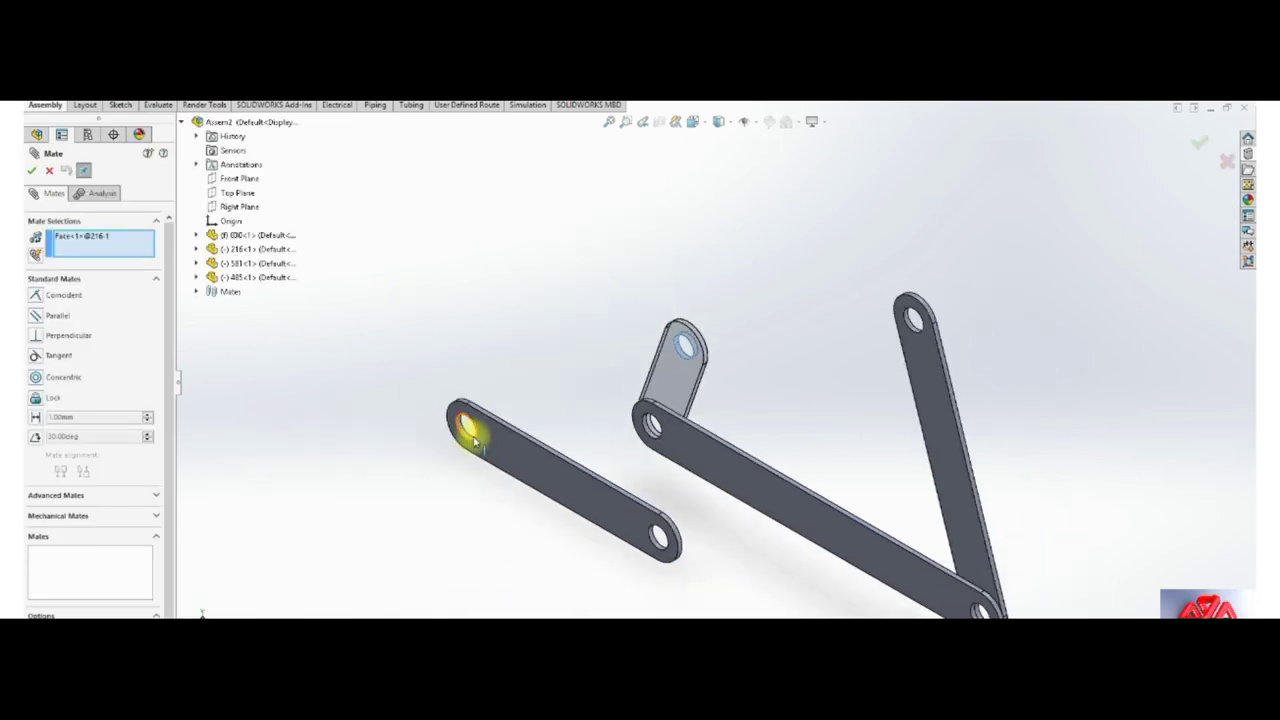
scroll(505, 410, up, 3)
click(507, 408)
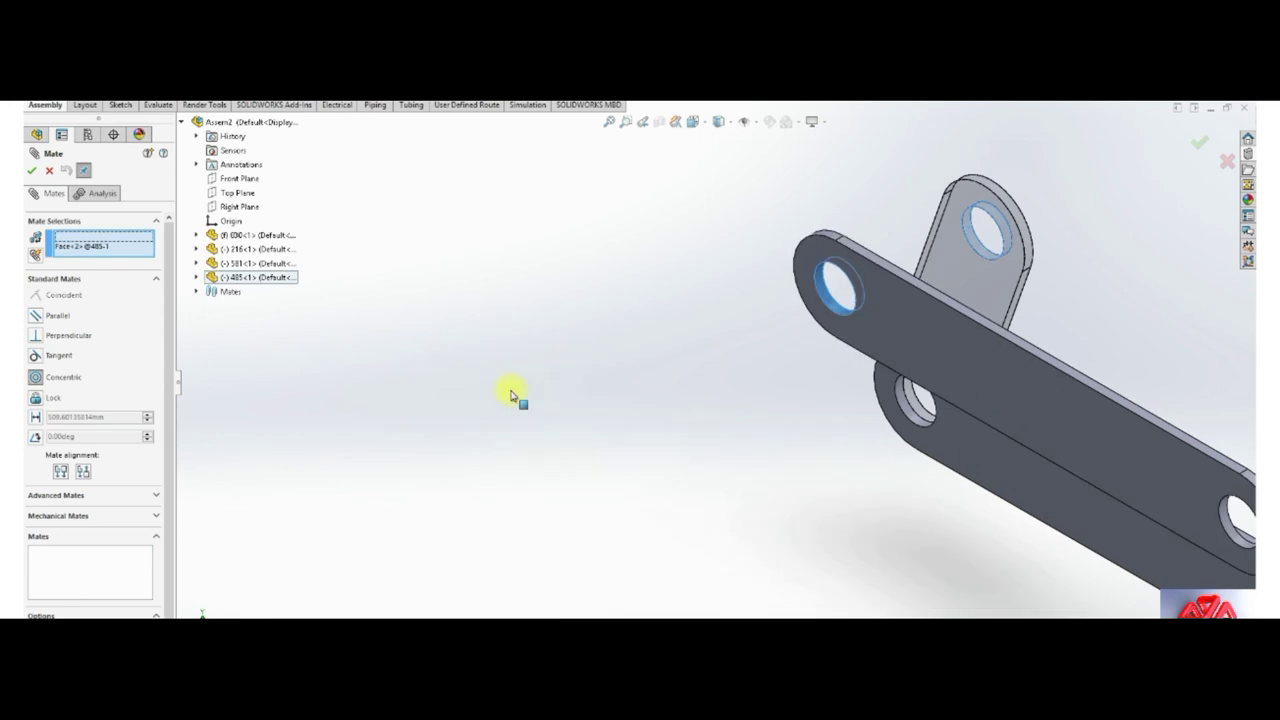
right_click(515, 397)
Mate the 485 link's other hole concentric with the right 581 link's top hole.
scroll(654, 330, down, 2)
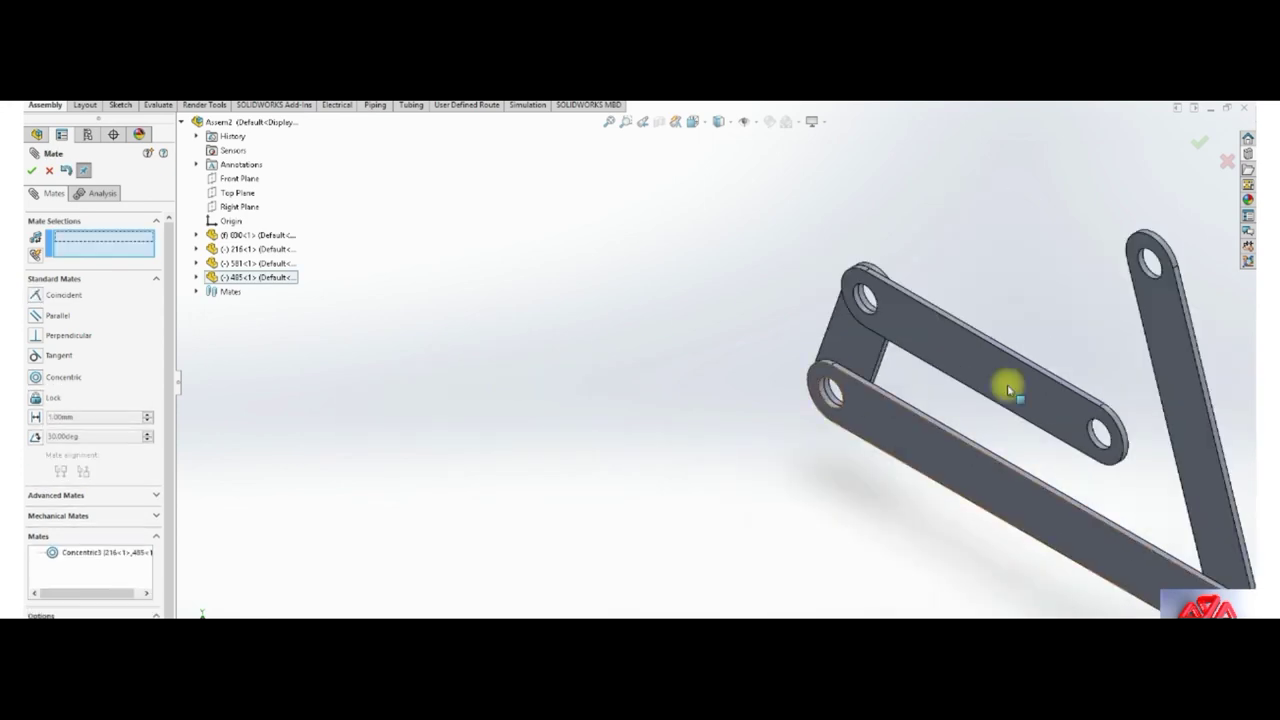
scroll(1151, 276, up, 2)
scroll(1100, 280, up, 3)
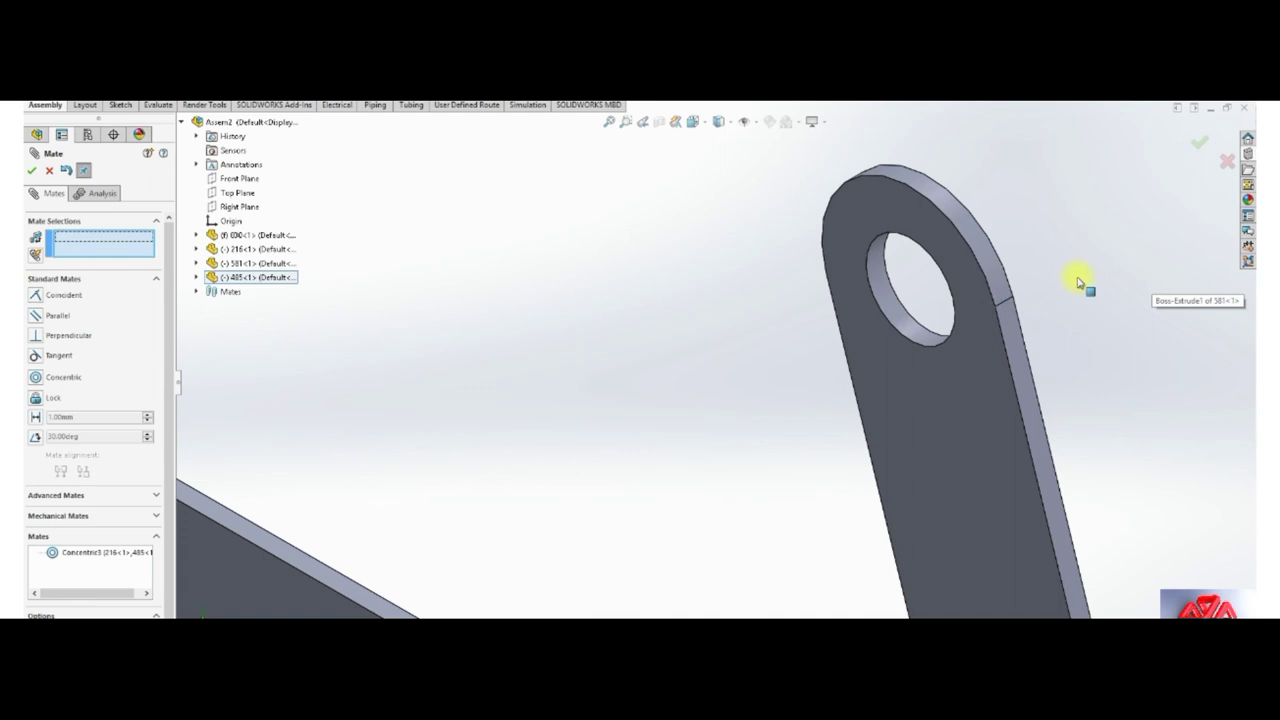
click(910, 322)
scroll(700, 338, down, 2)
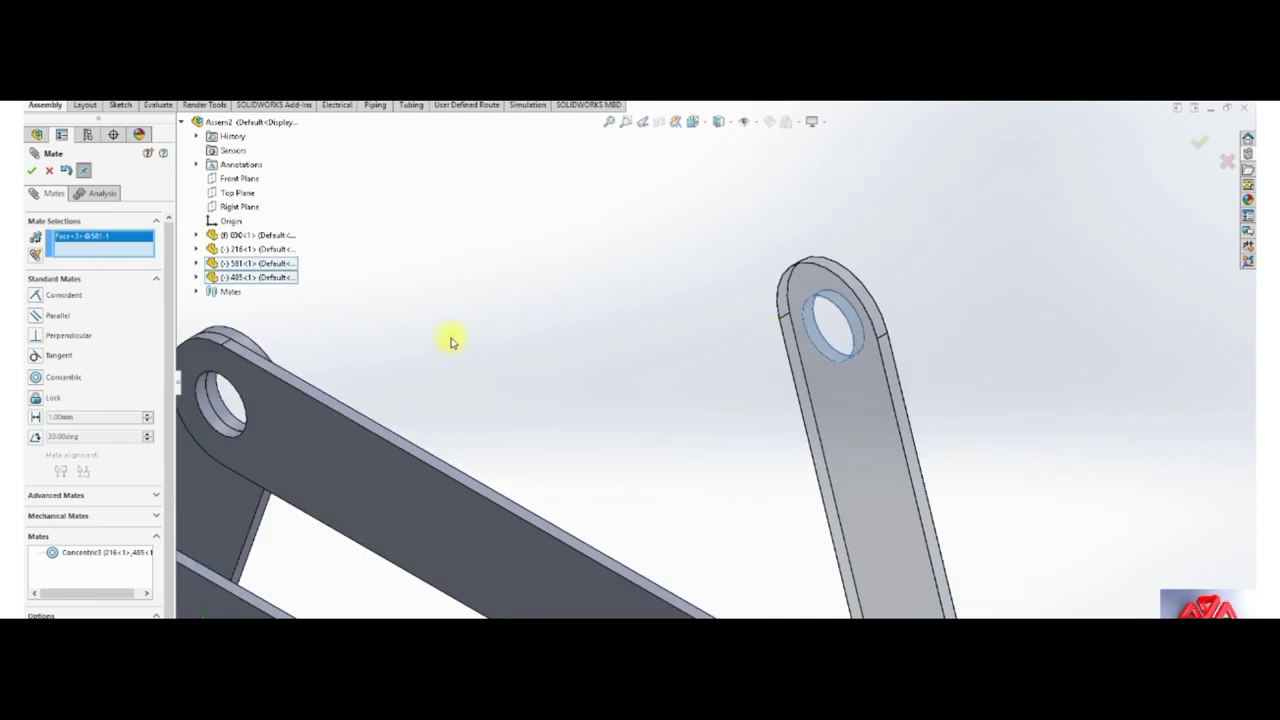
scroll(729, 523, down, 2)
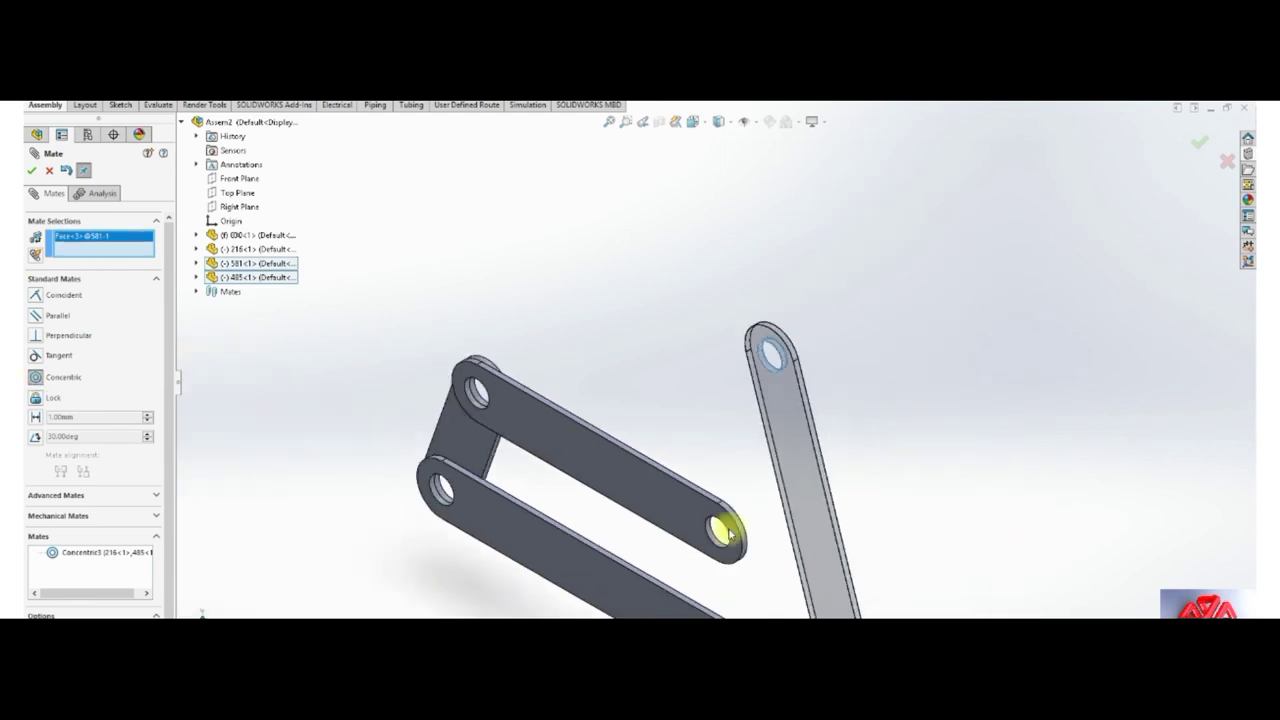
scroll(714, 531, up, 3)
scroll(658, 490, up, 1)
click(658, 490)
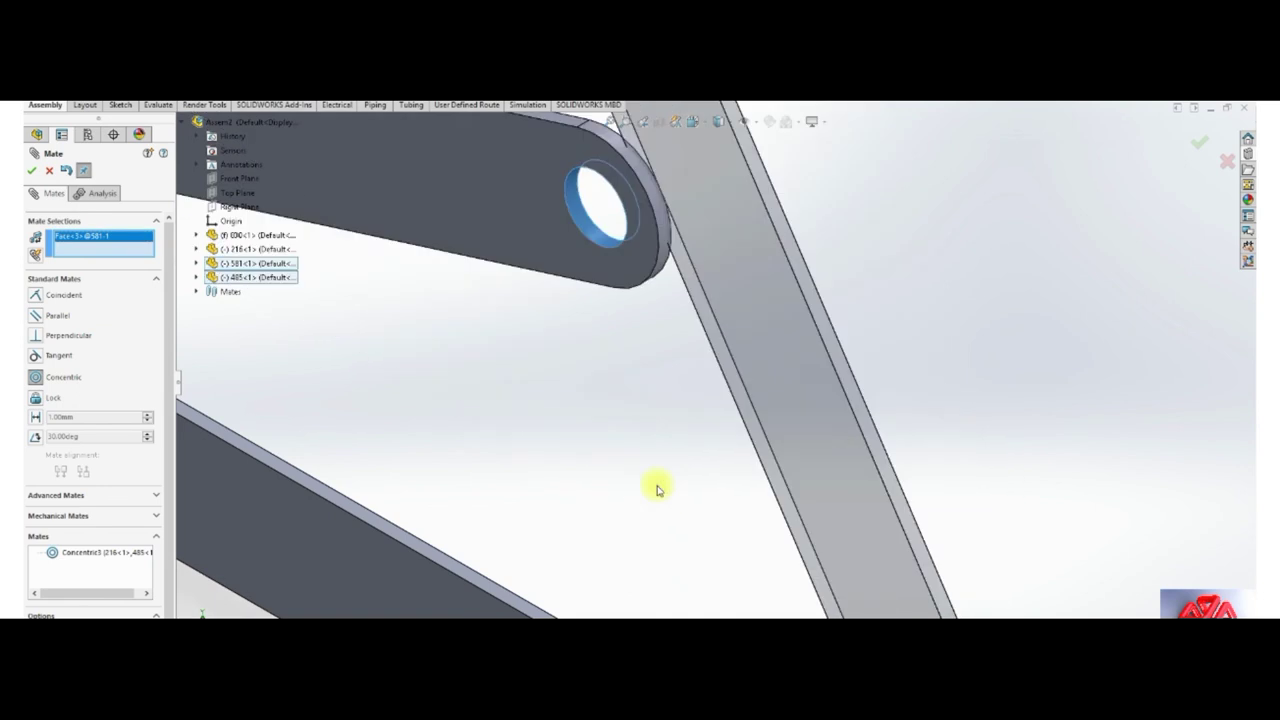
click(668, 500)
Make the right link's flat face coincident with the top link's face.
scroll(576, 415, down, 2)
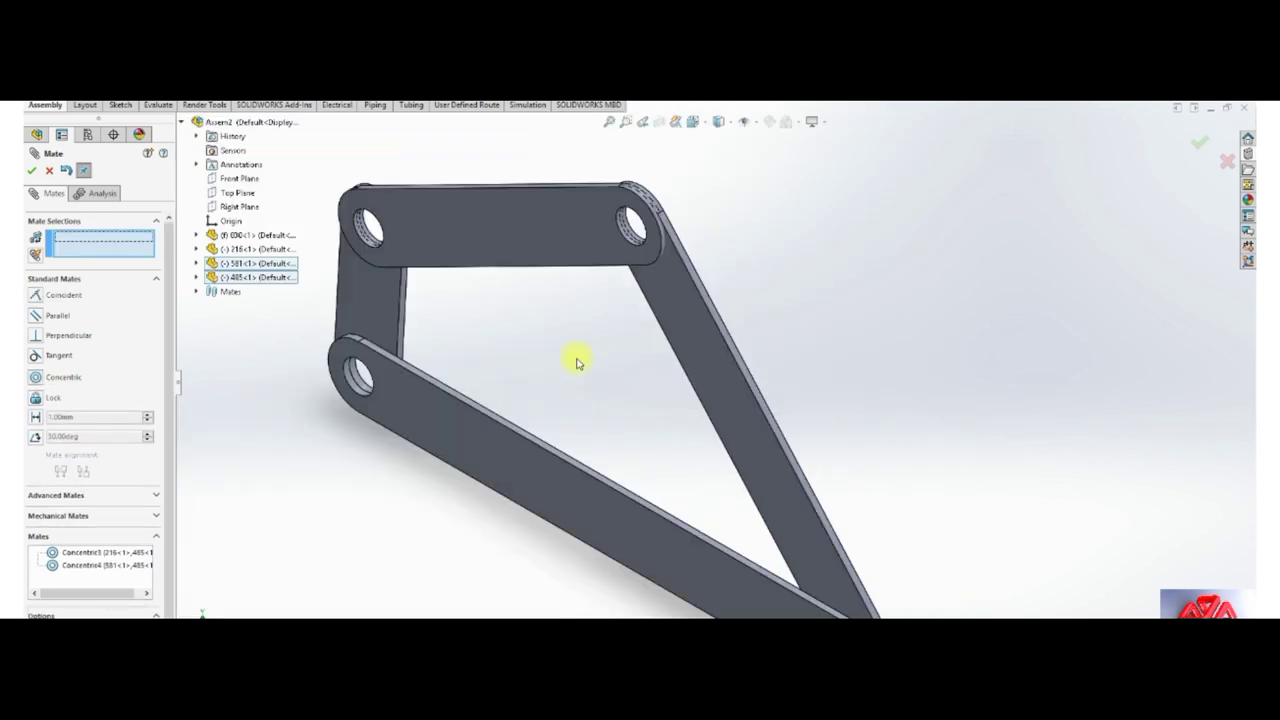
mouse_move(651, 309)
middle_down()
mouse_move(614, 300)
mouse_move(588, 381)
middle_up()
click(655, 323)
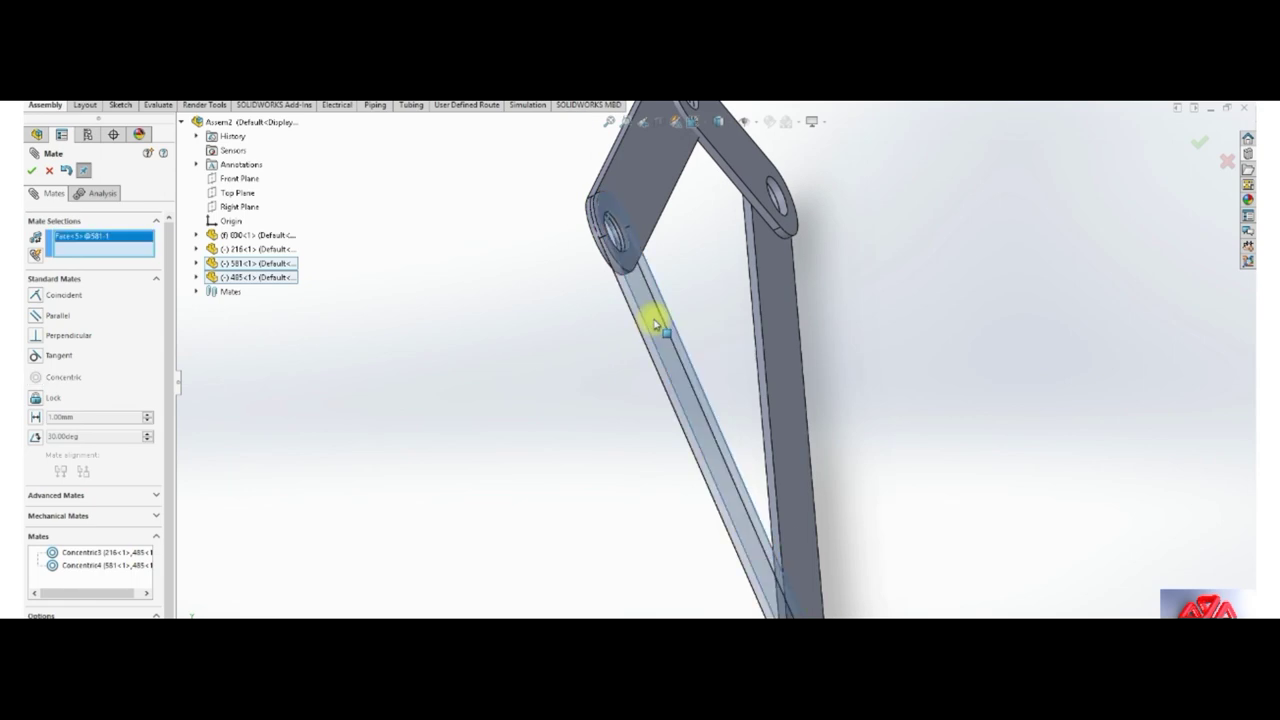
middle_drag(656, 318, 712, 290)
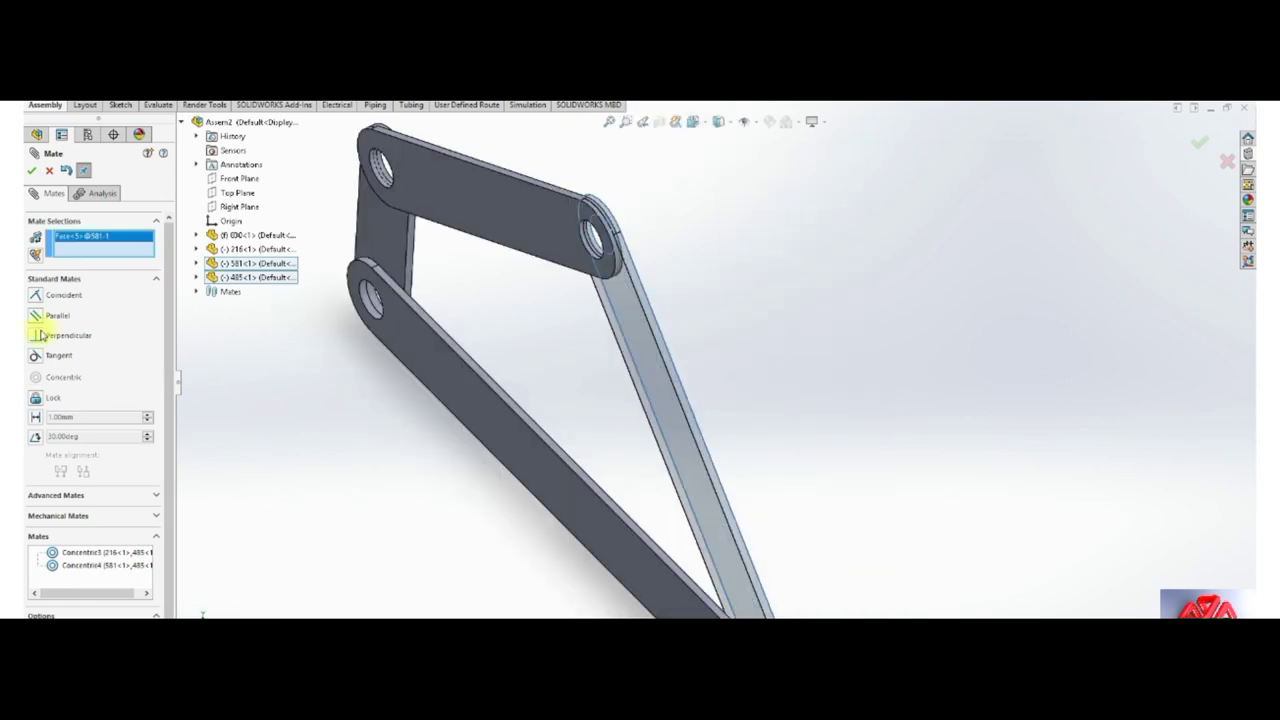
click(490, 225)
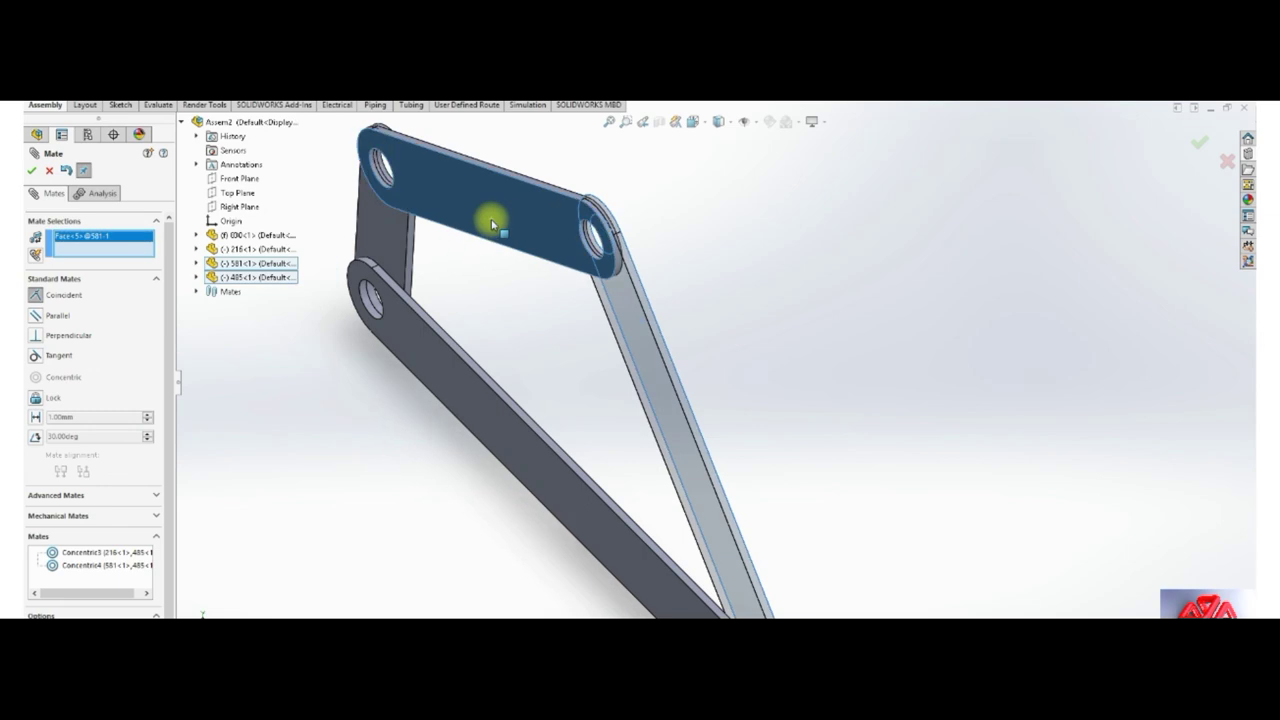
click(480, 192)
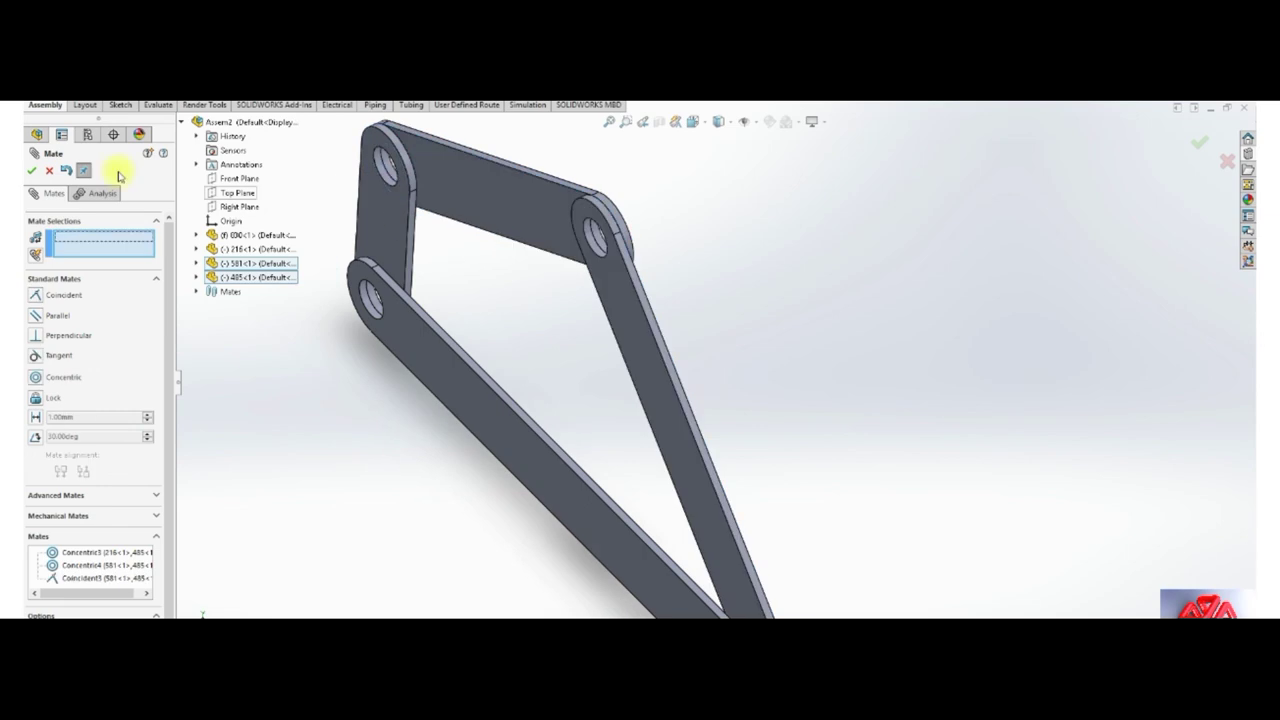
click(32, 172)
key(space)
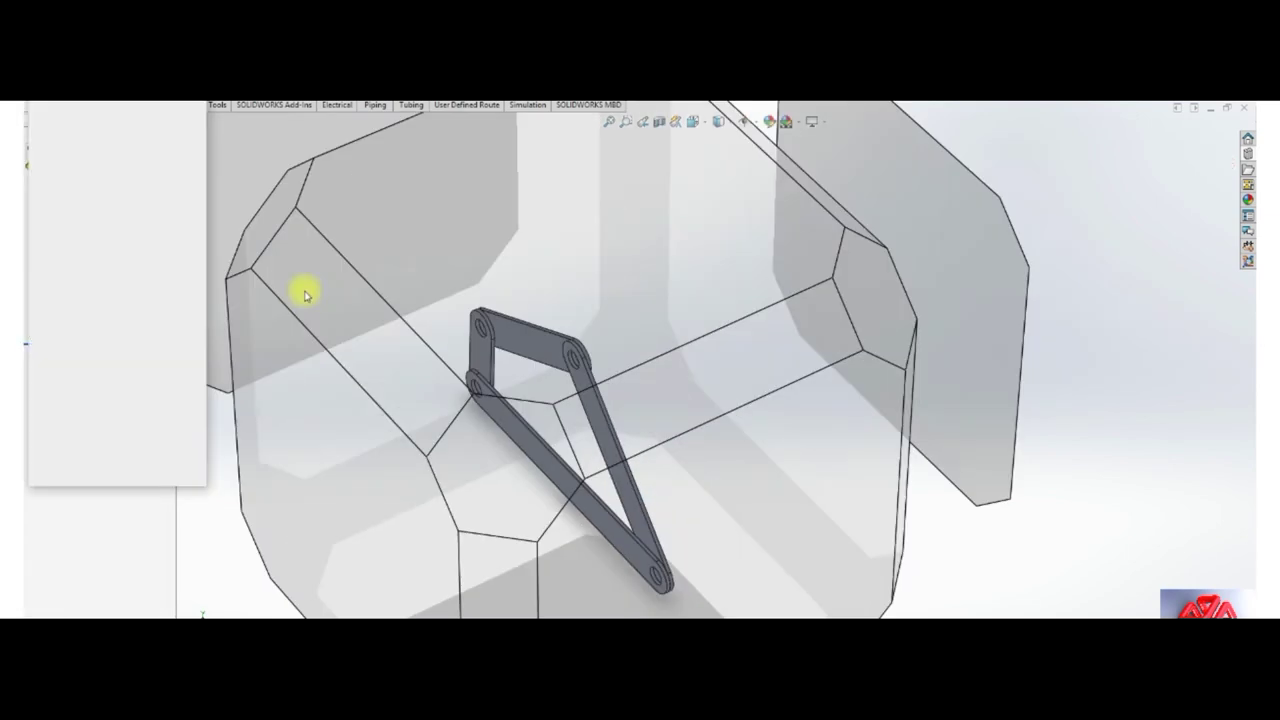
Switch to front and isometric views and drag the left links to flex the linkage.
click(424, 362)
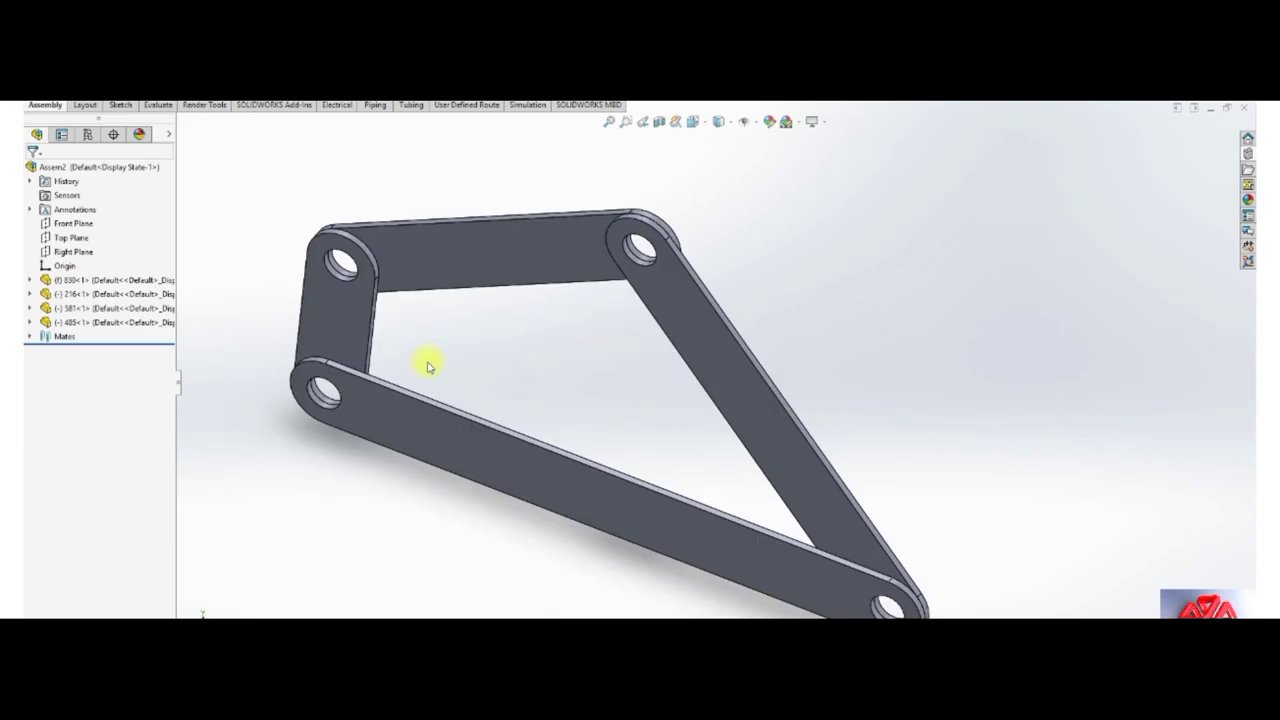
key(space)
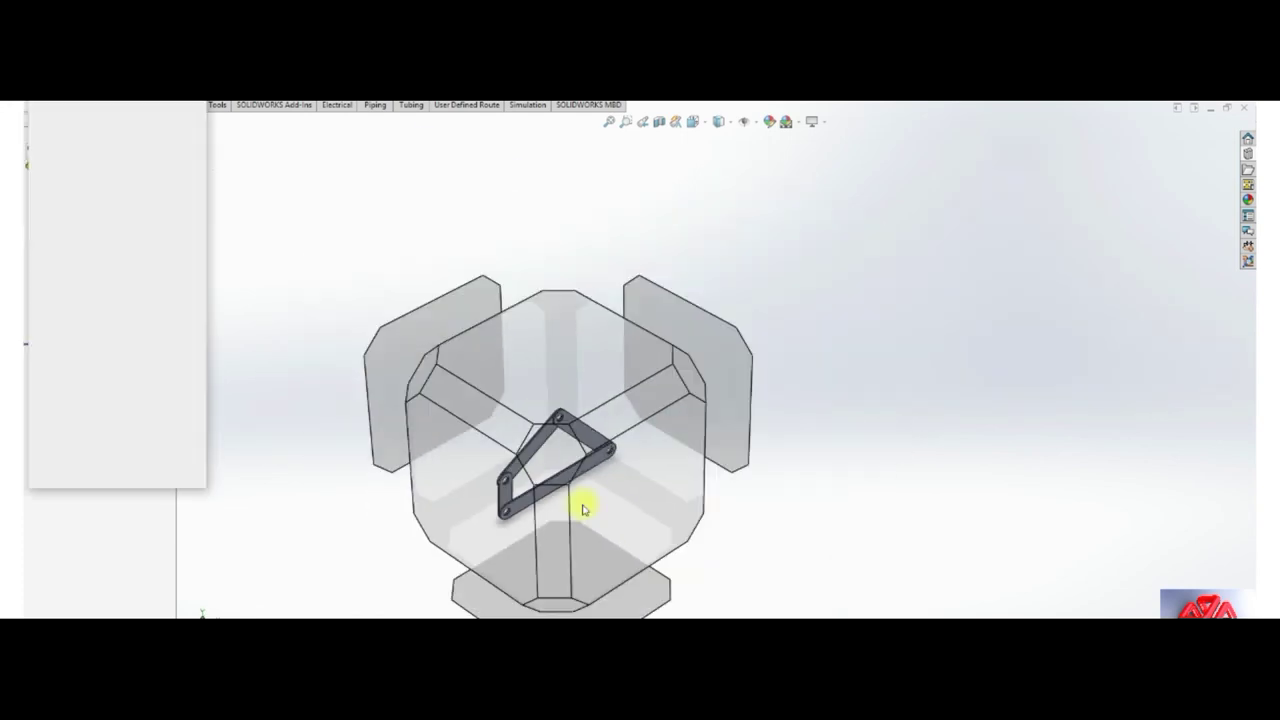
click(608, 506)
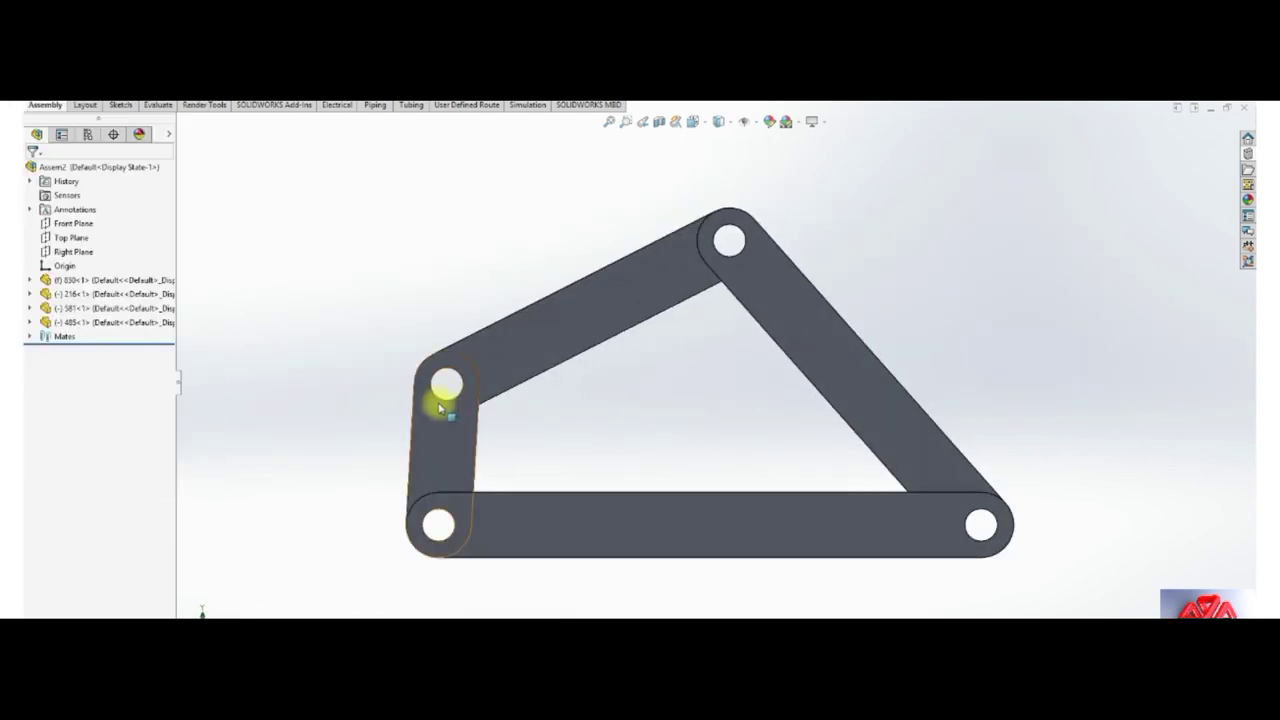
mouse_move(443, 391)
mouse_down()
mouse_move(386, 414)
mouse_move(371, 514)
mouse_move(400, 541)
mouse_move(437, 523)
mouse_move(449, 491)
mouse_move(374, 417)
mouse_move(323, 480)
mouse_move(334, 523)
mouse_move(398, 553)
mouse_move(449, 514)
mouse_move(449, 480)
mouse_up()
key(space)
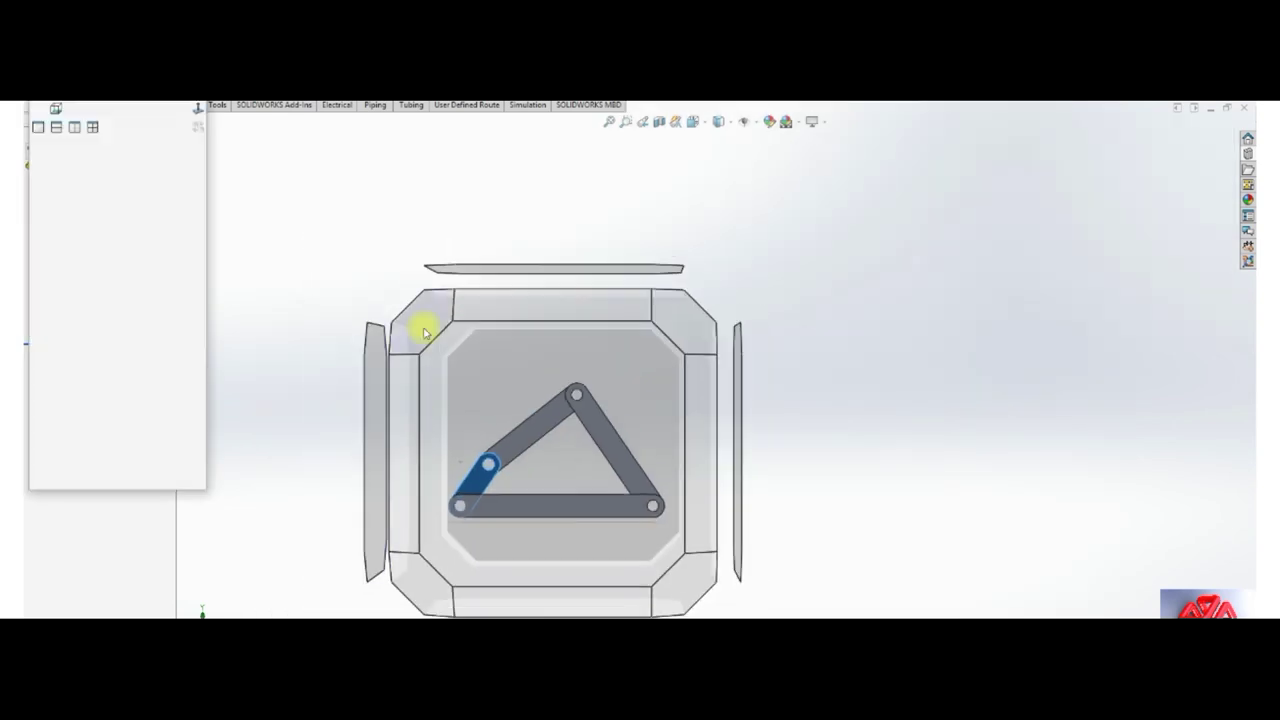
click(423, 329)
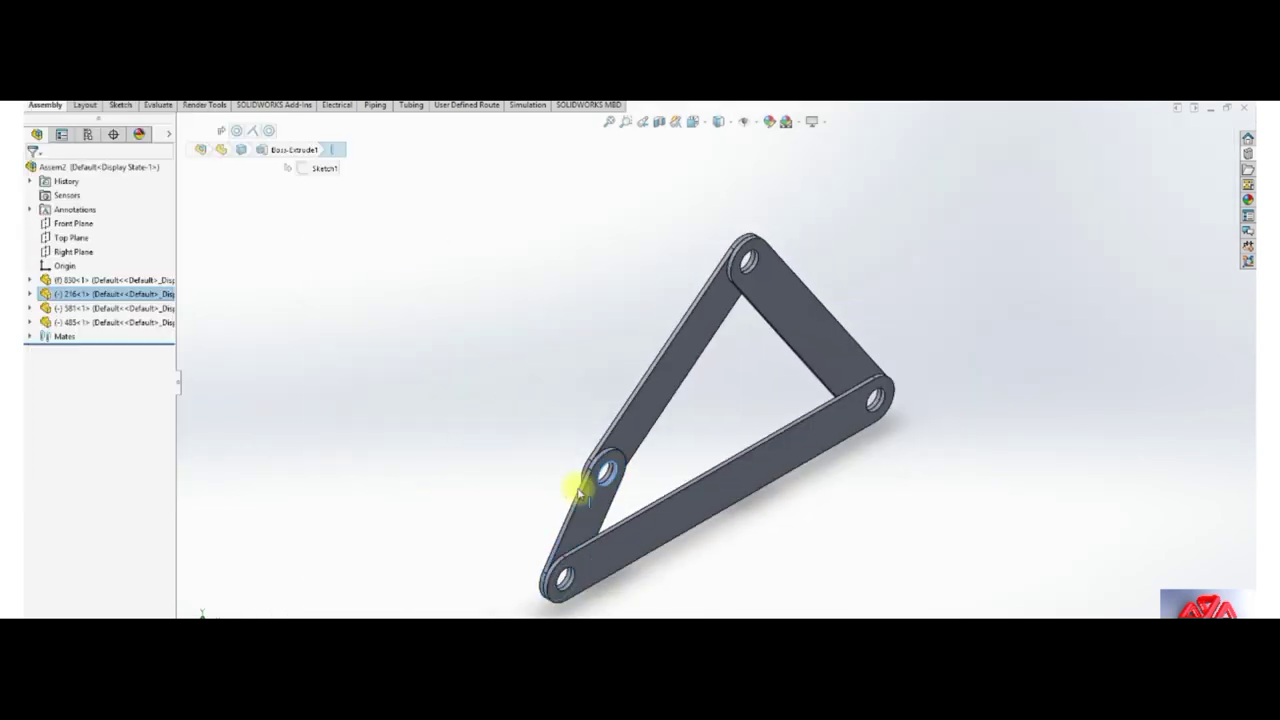
mouse_move(571, 486)
mouse_down()
mouse_move(520, 534)
mouse_move(563, 594)
mouse_move(594, 597)
mouse_move(580, 500)
mouse_move(543, 491)
mouse_move(534, 513)
mouse_up()
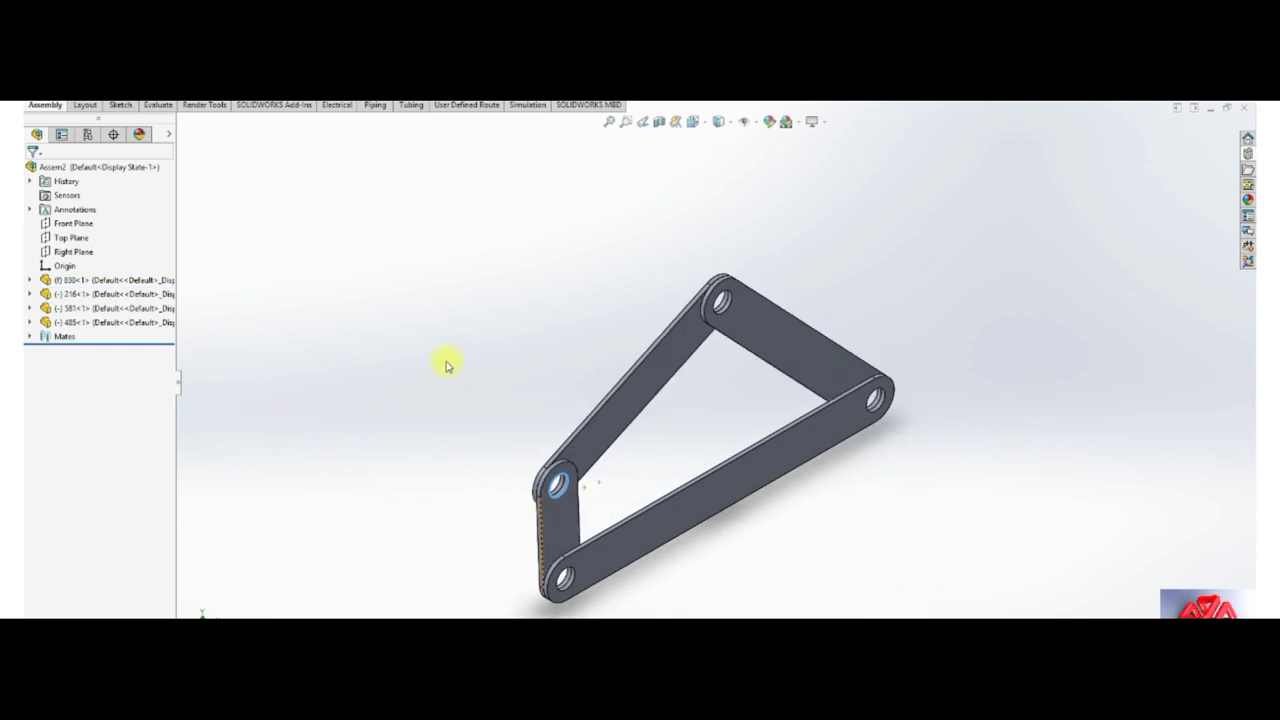
Run Interference Detection on Assem2 and calculate interferences.
click(161, 106)
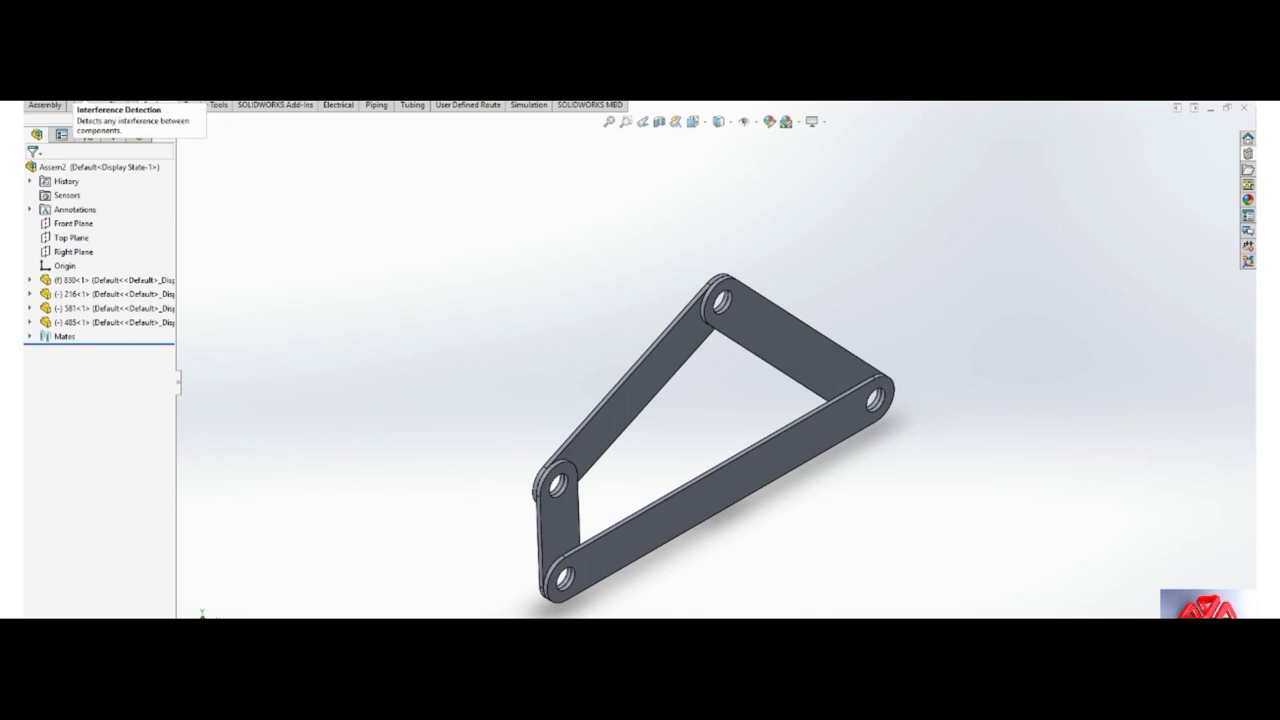
click(100, 108)
click(87, 240)
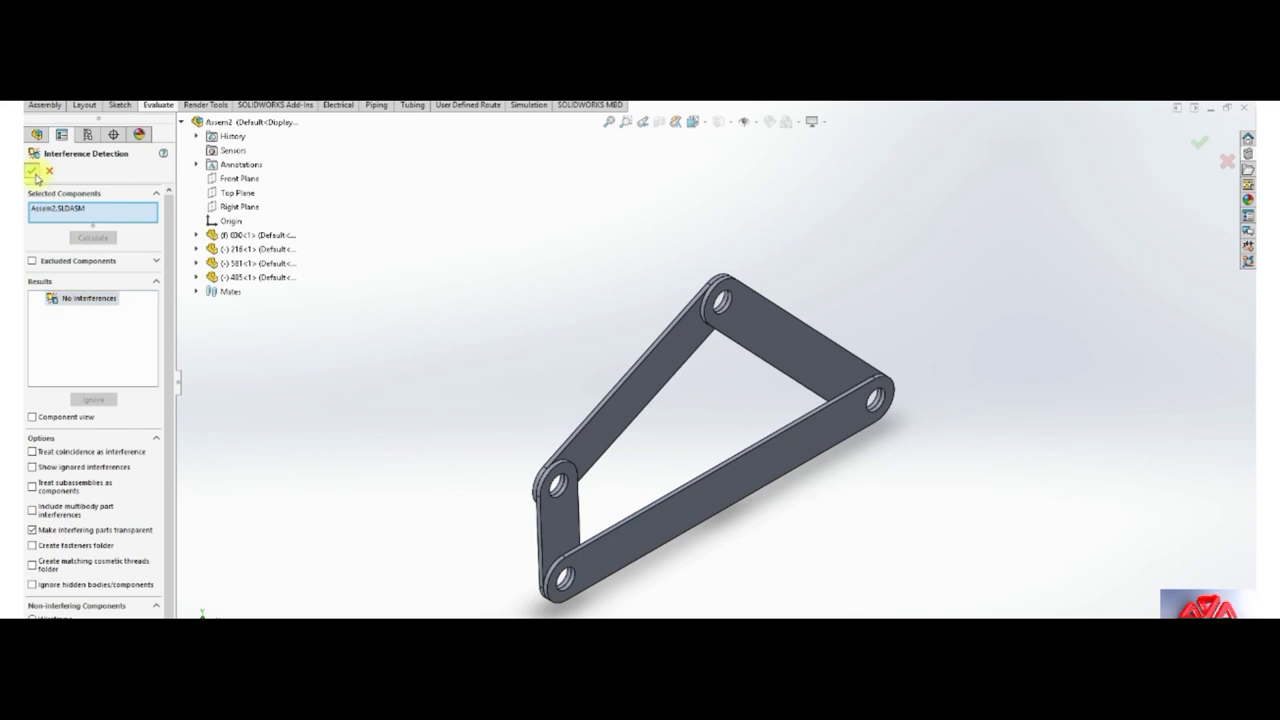
Close Interference Detection and reorient the view onto the red, green, blue and yellow links.
click(32, 172)
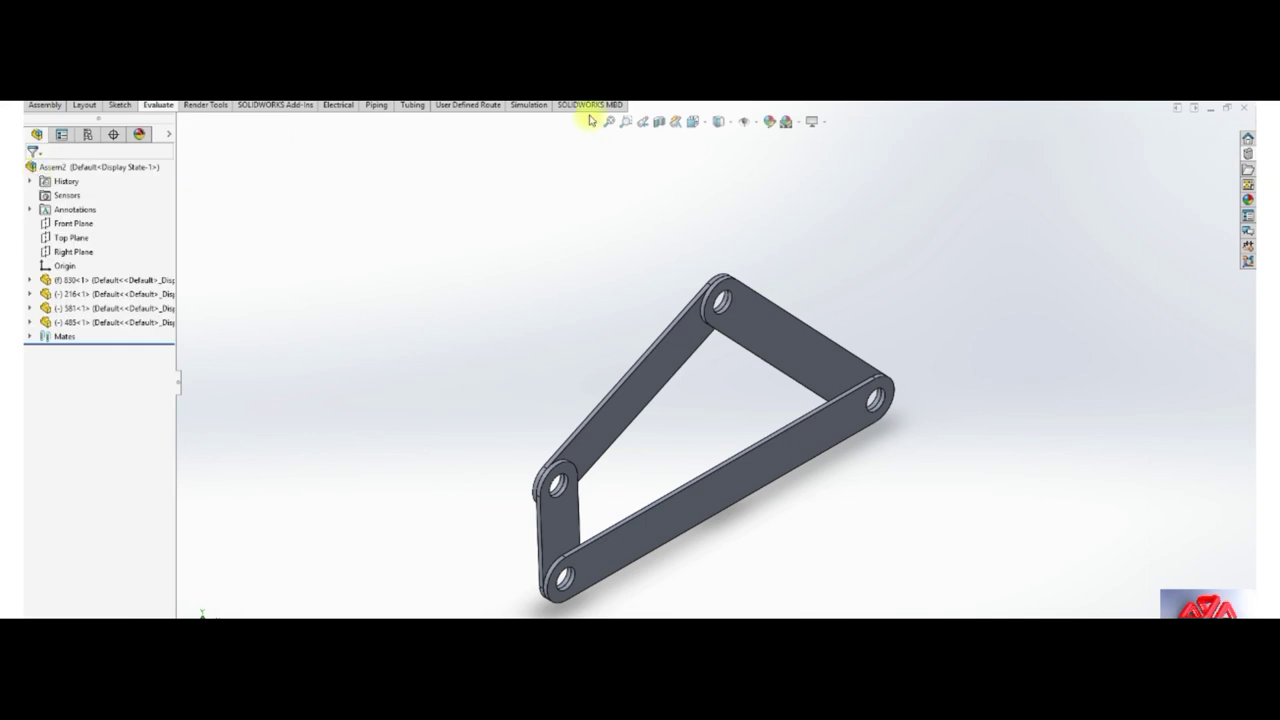
key(space)
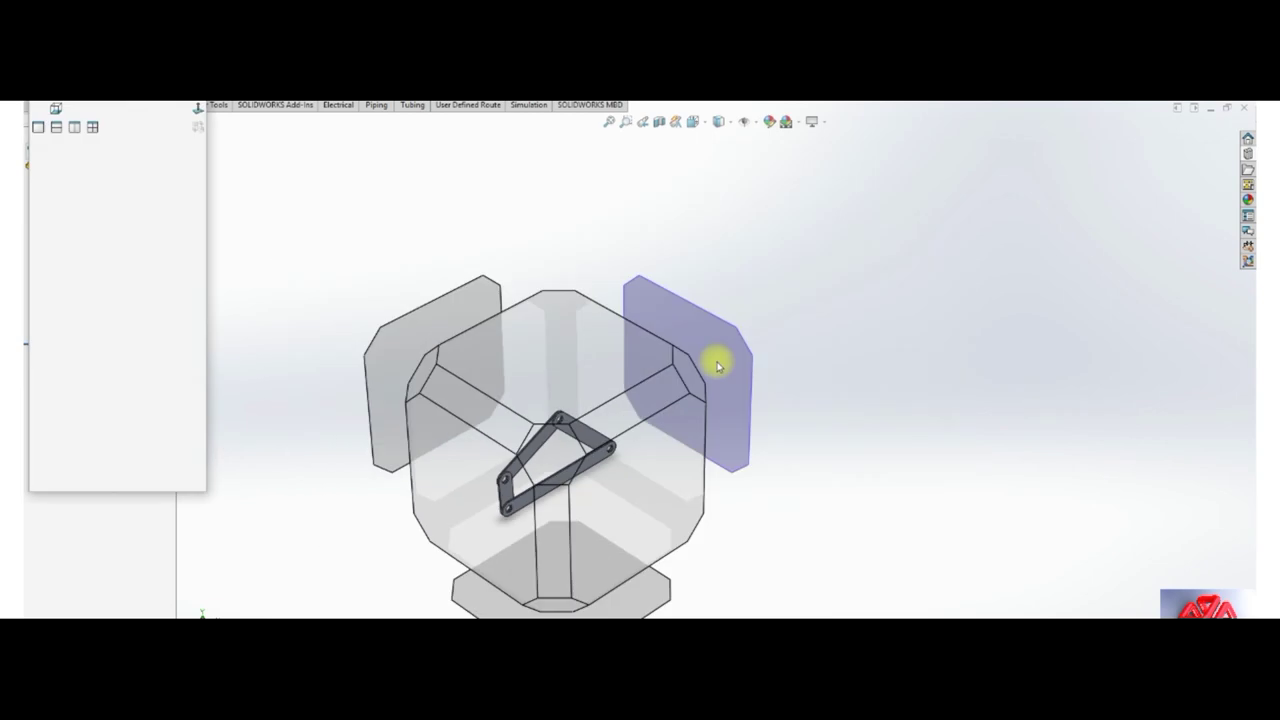
click(688, 381)
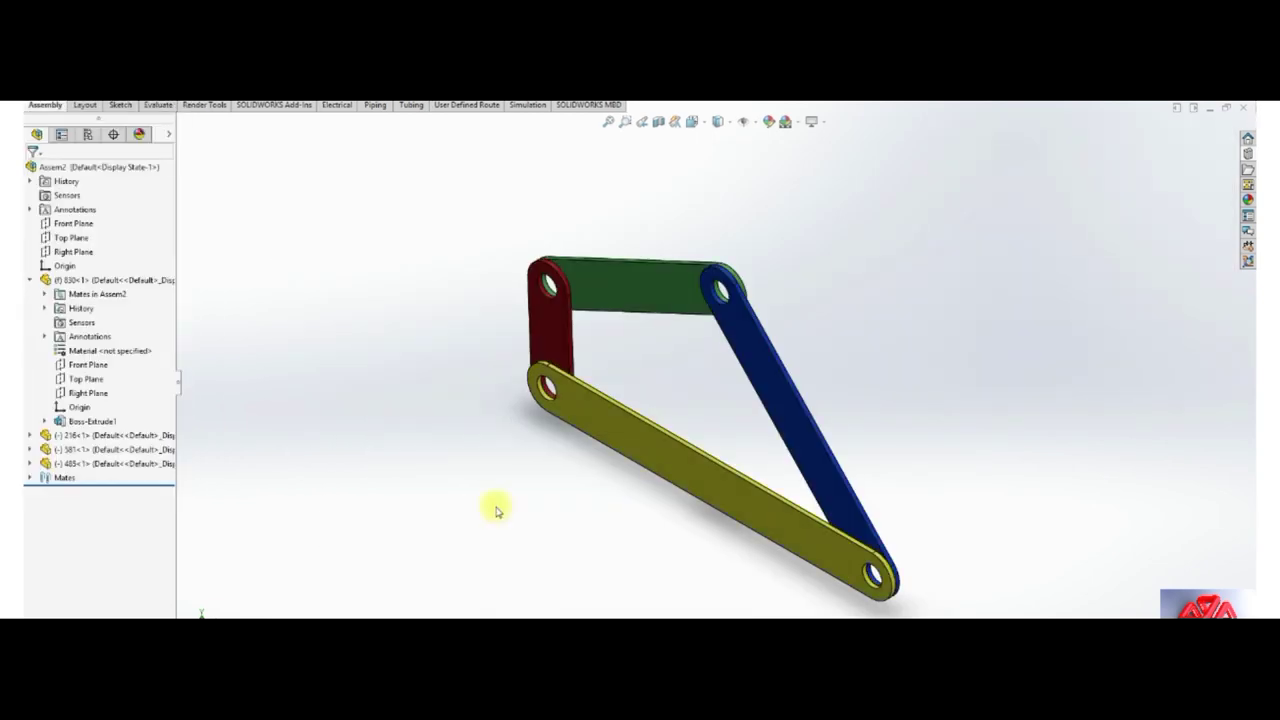
Make the motion study a Motion Analysis lasting about 7 seconds and start adding a motor.
click(201, 613)
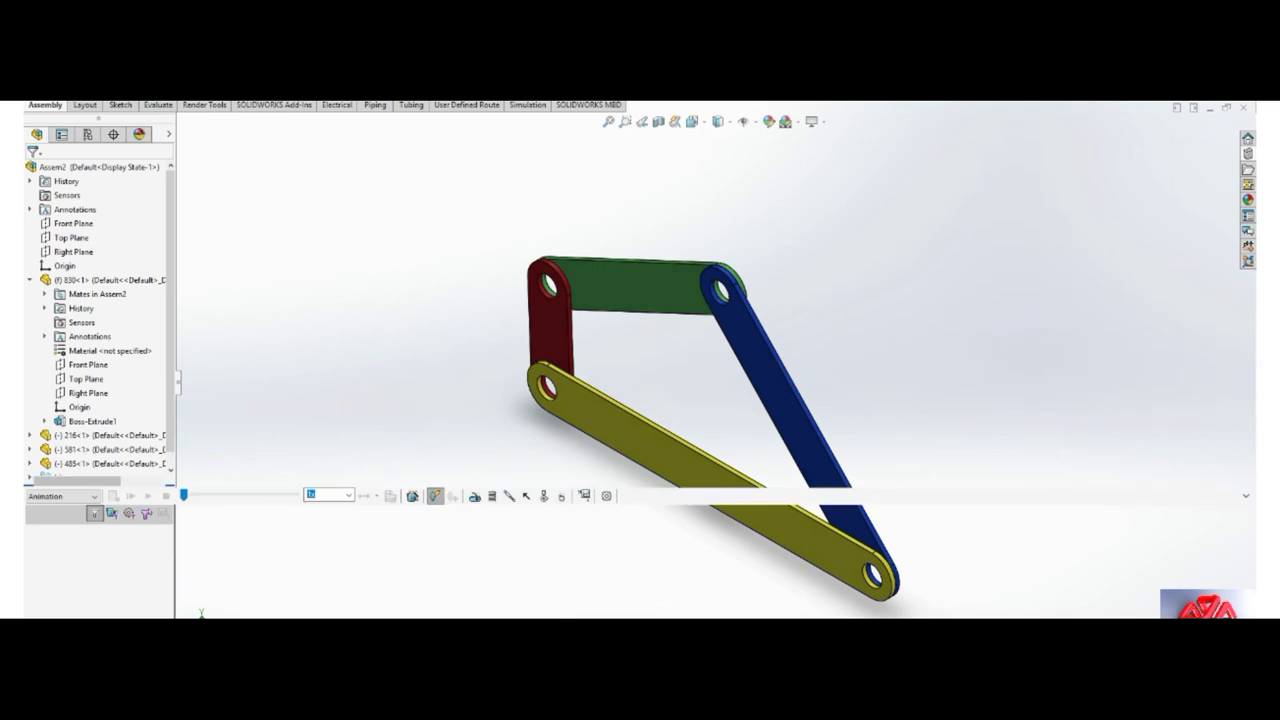
click(96, 497)
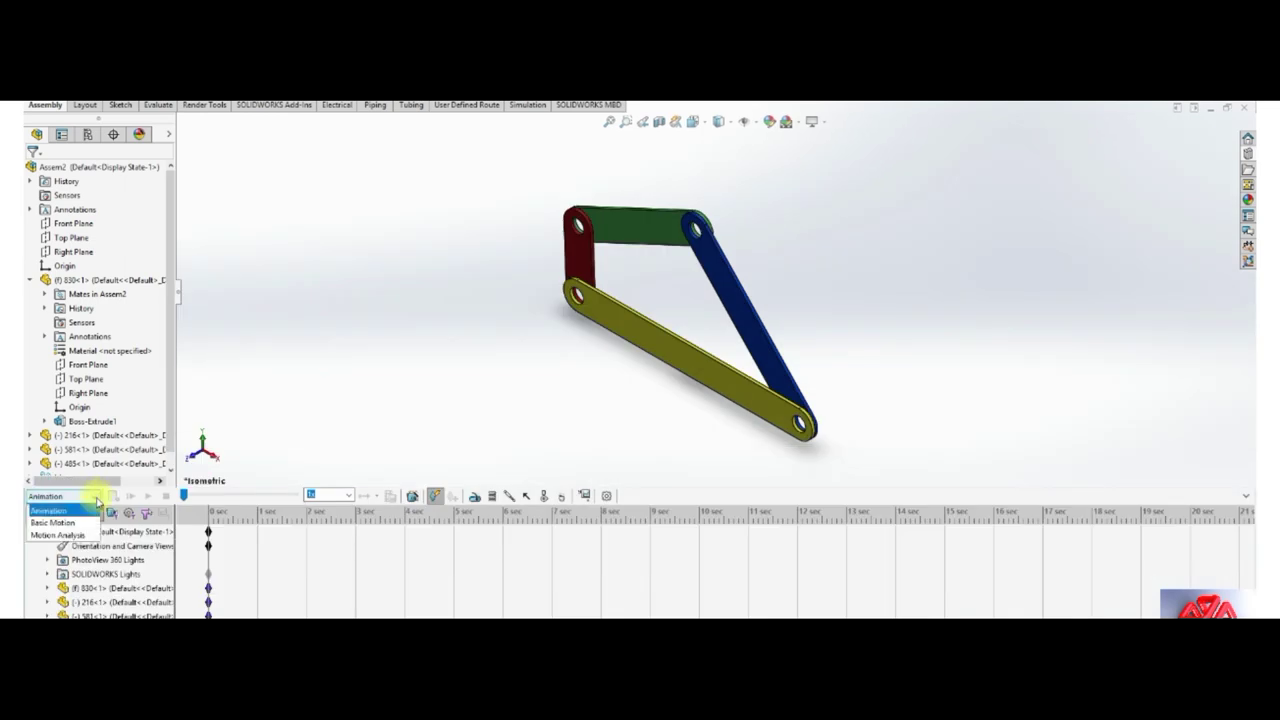
click(60, 535)
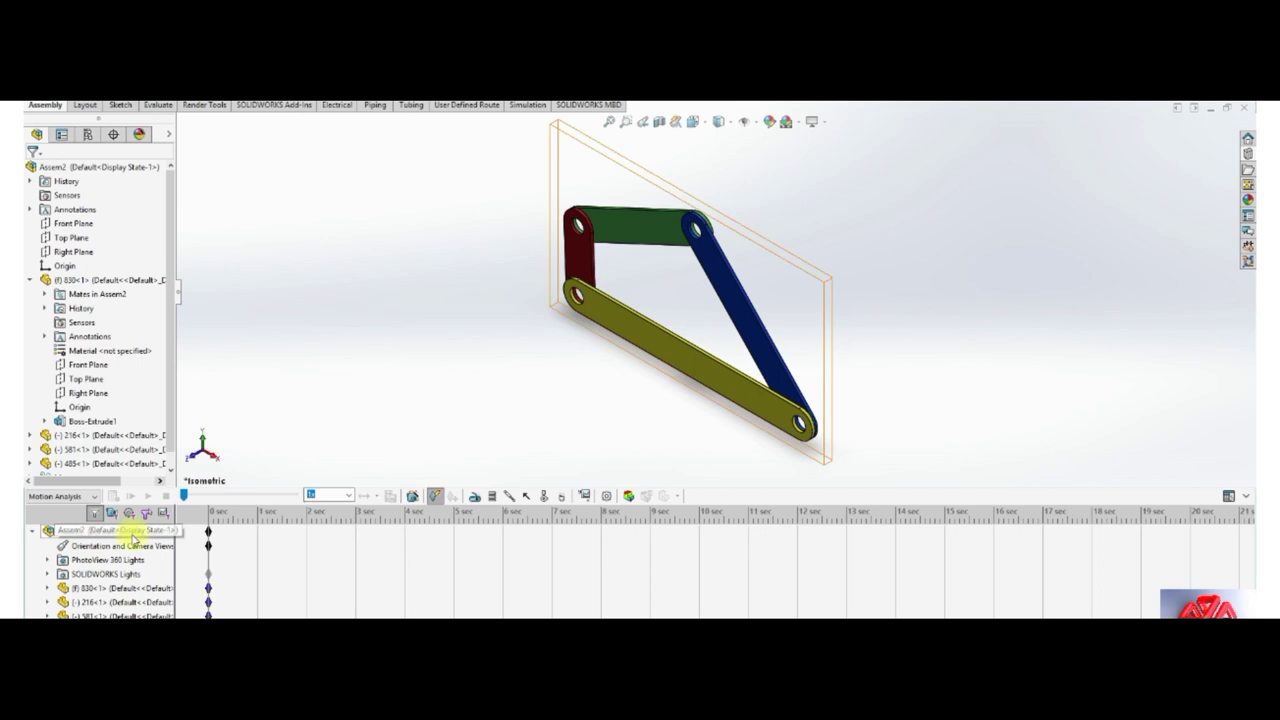
mouse_move(209, 531)
mouse_down()
mouse_move(590, 563)
mouse_move(552, 563)
mouse_up()
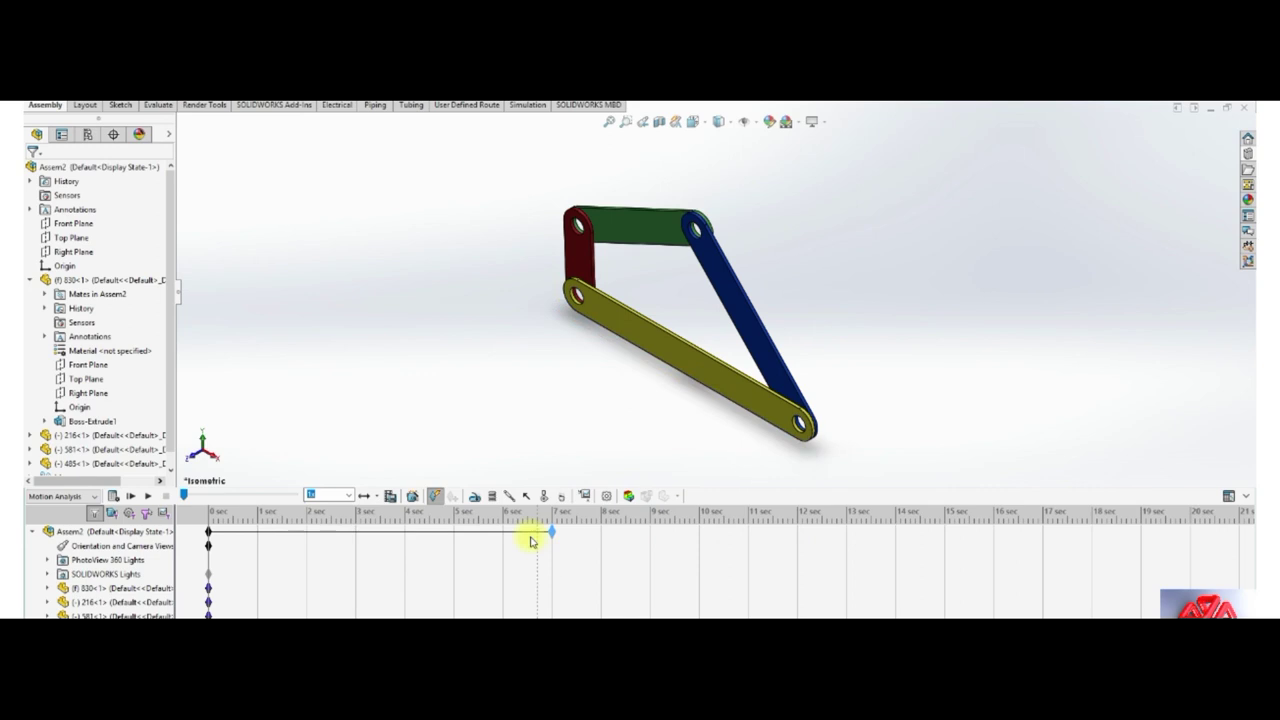
click(476, 498)
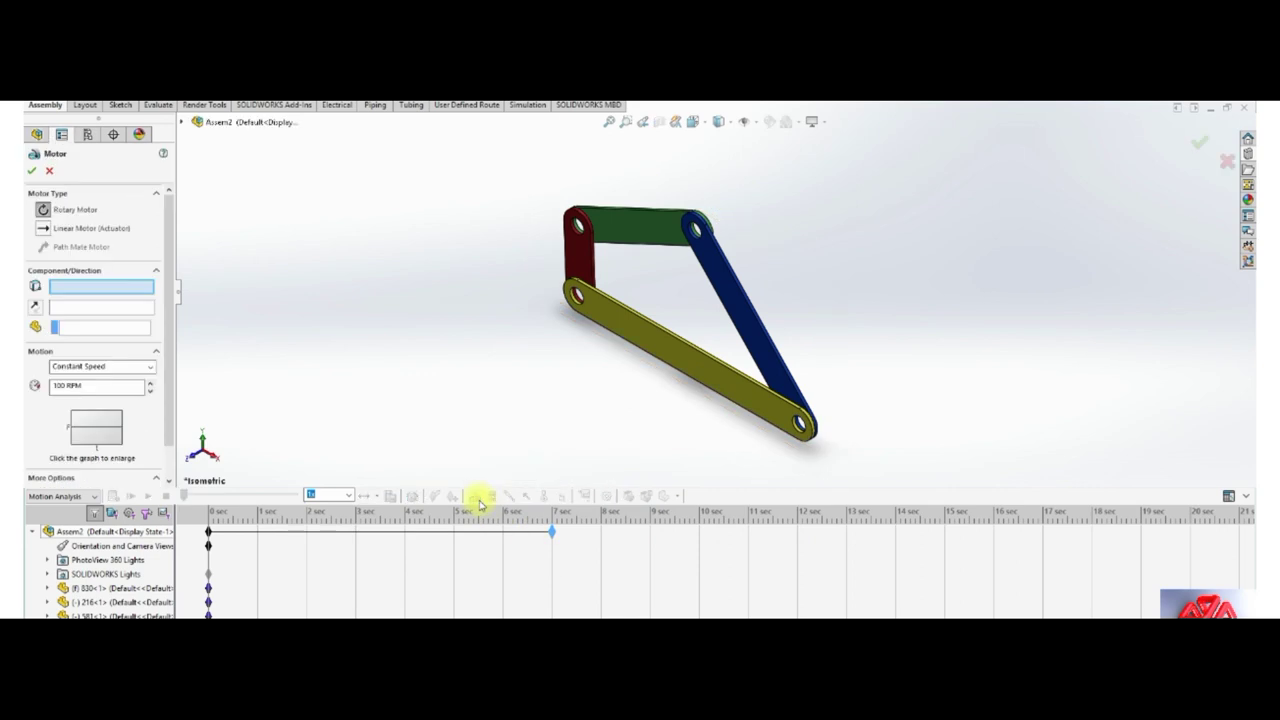
Apply RotaryMotor1 to the yellow 216 link's left hole face, setting its speed value.
scroll(580, 275, down, 5)
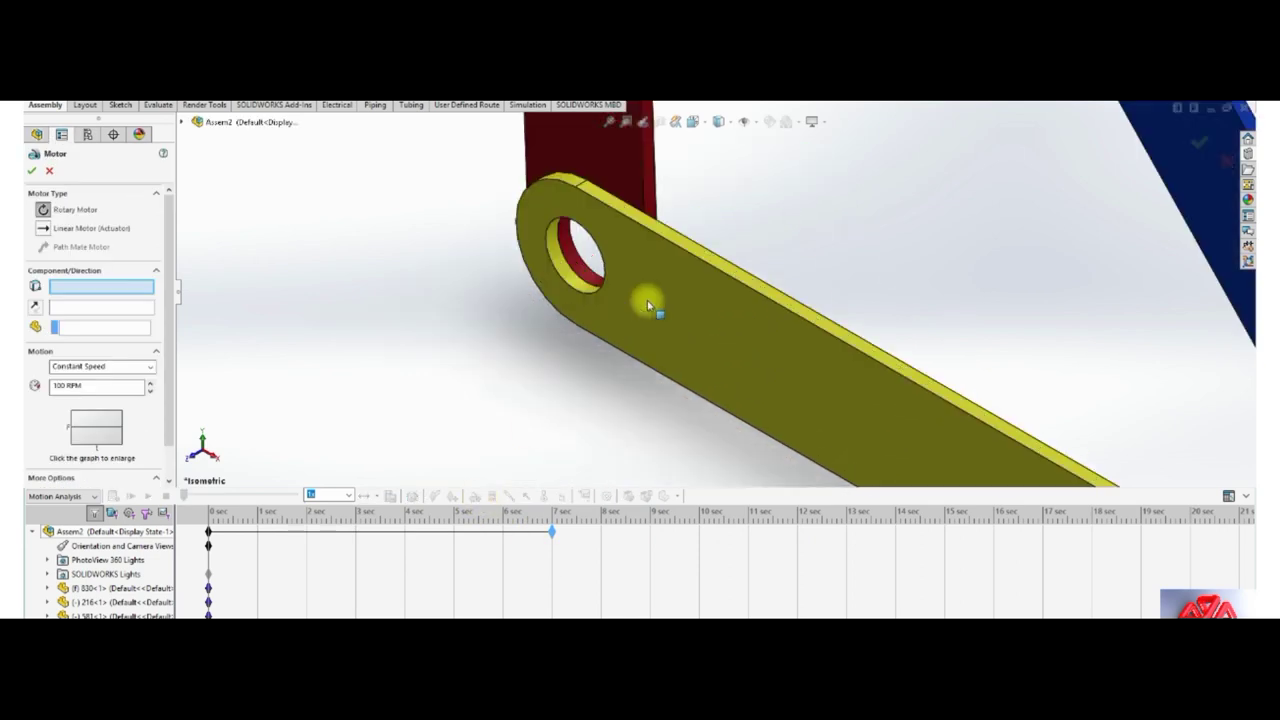
click(590, 276)
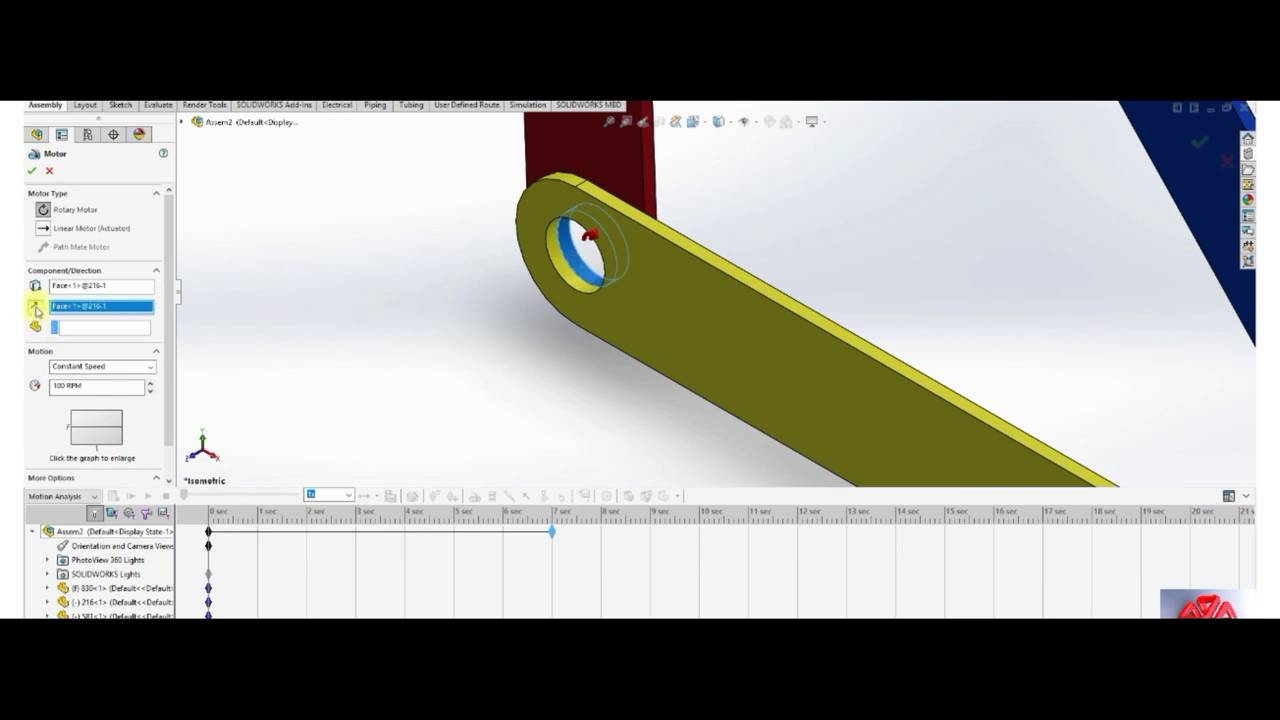
double_click(68, 385)
text(5)
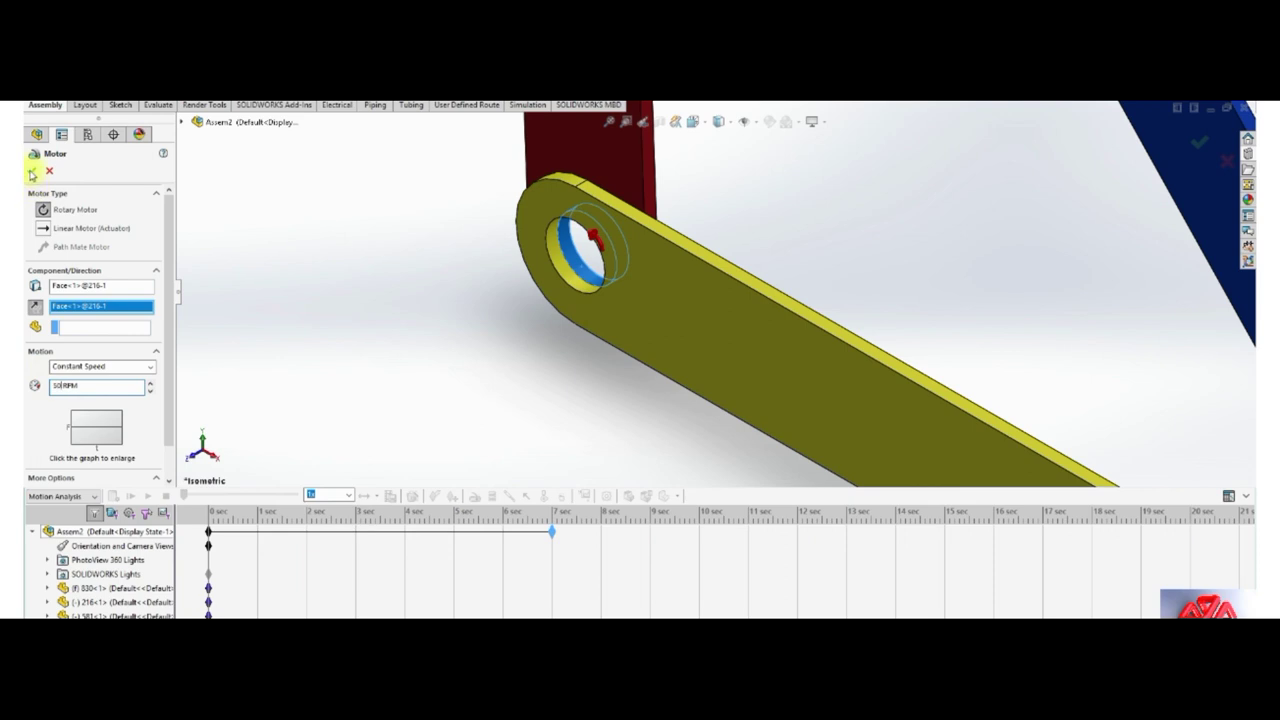
click(33, 172)
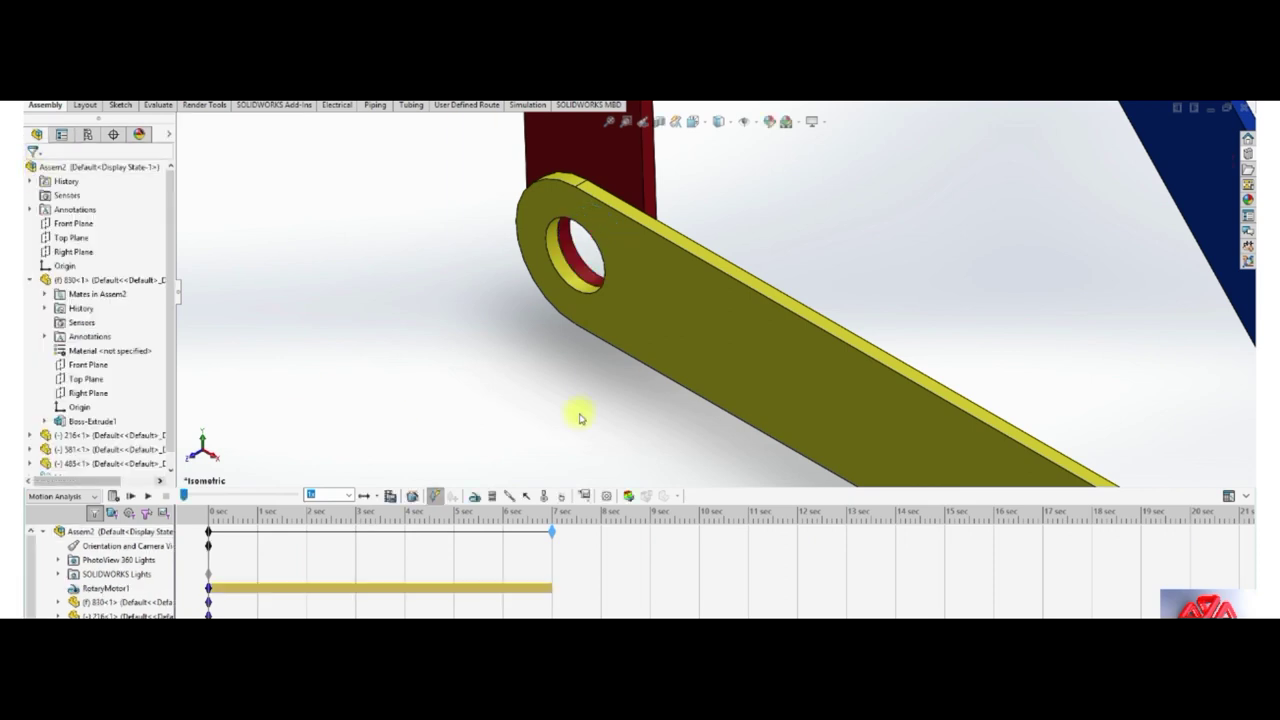
Return to an isometric view, then run and stop the motion study.
scroll(586, 396, up, 2)
scroll(586, 396, up, 2)
key(space)
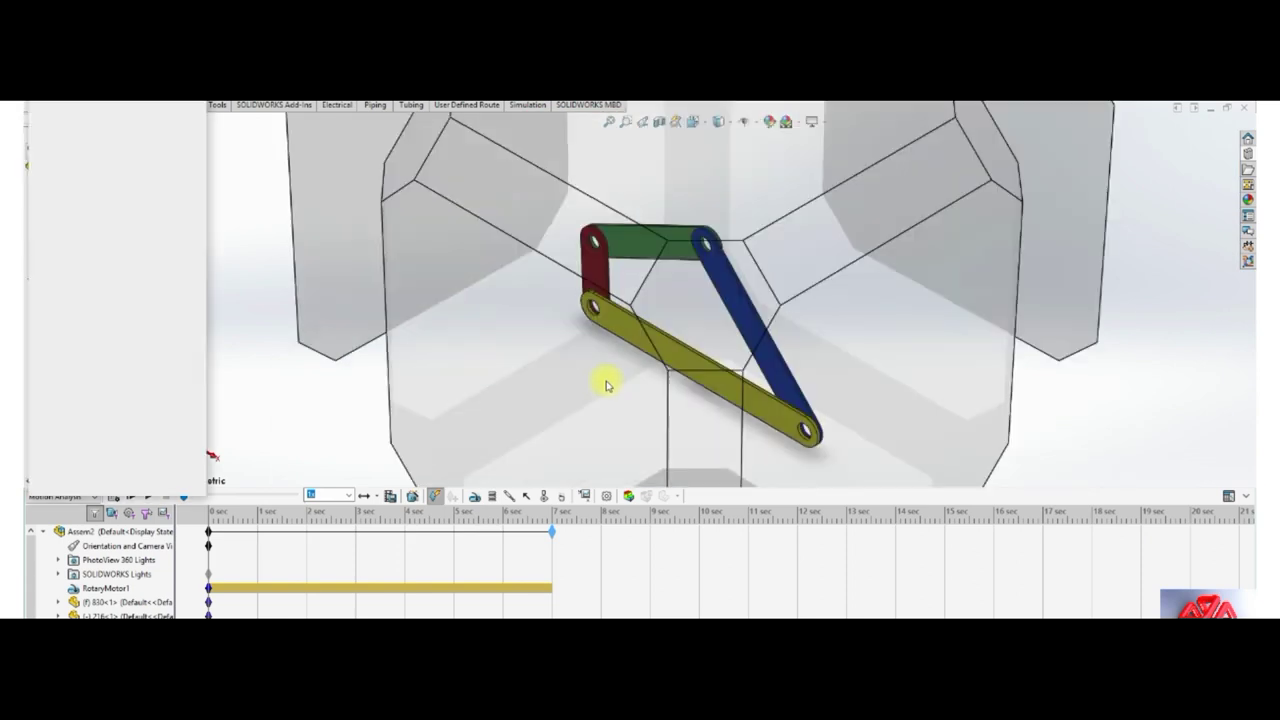
click(561, 351)
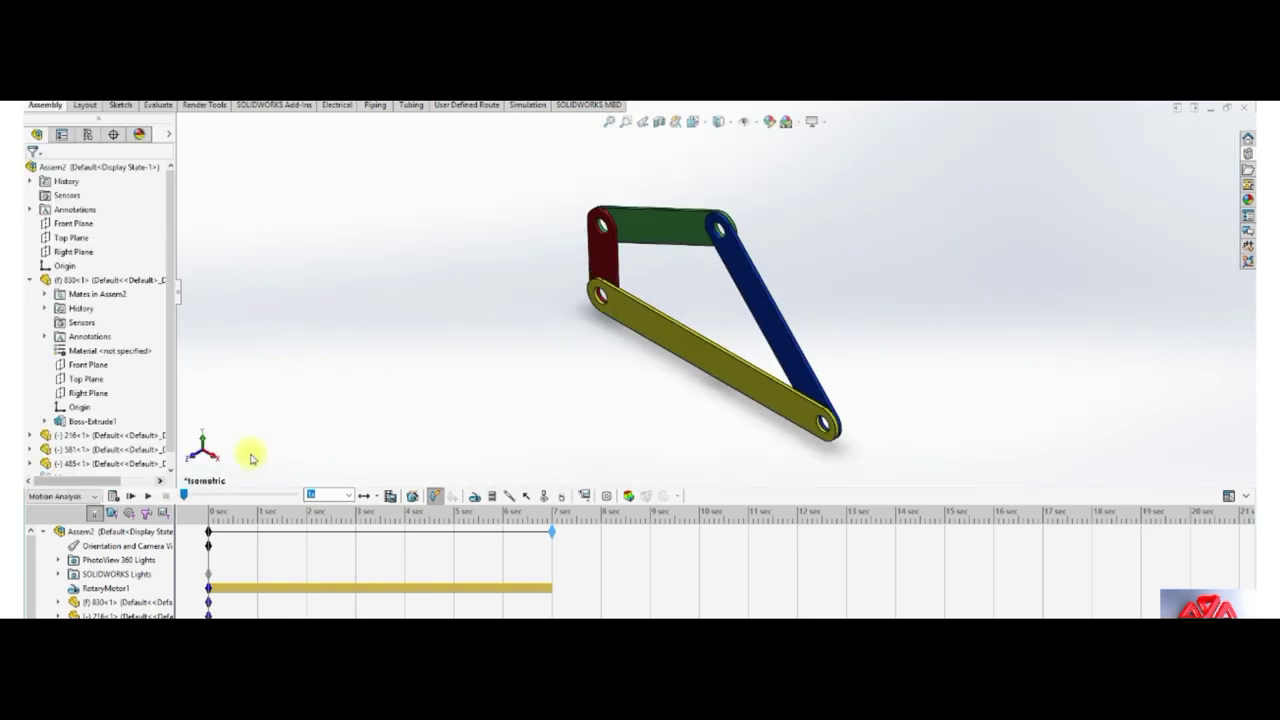
click(133, 498)
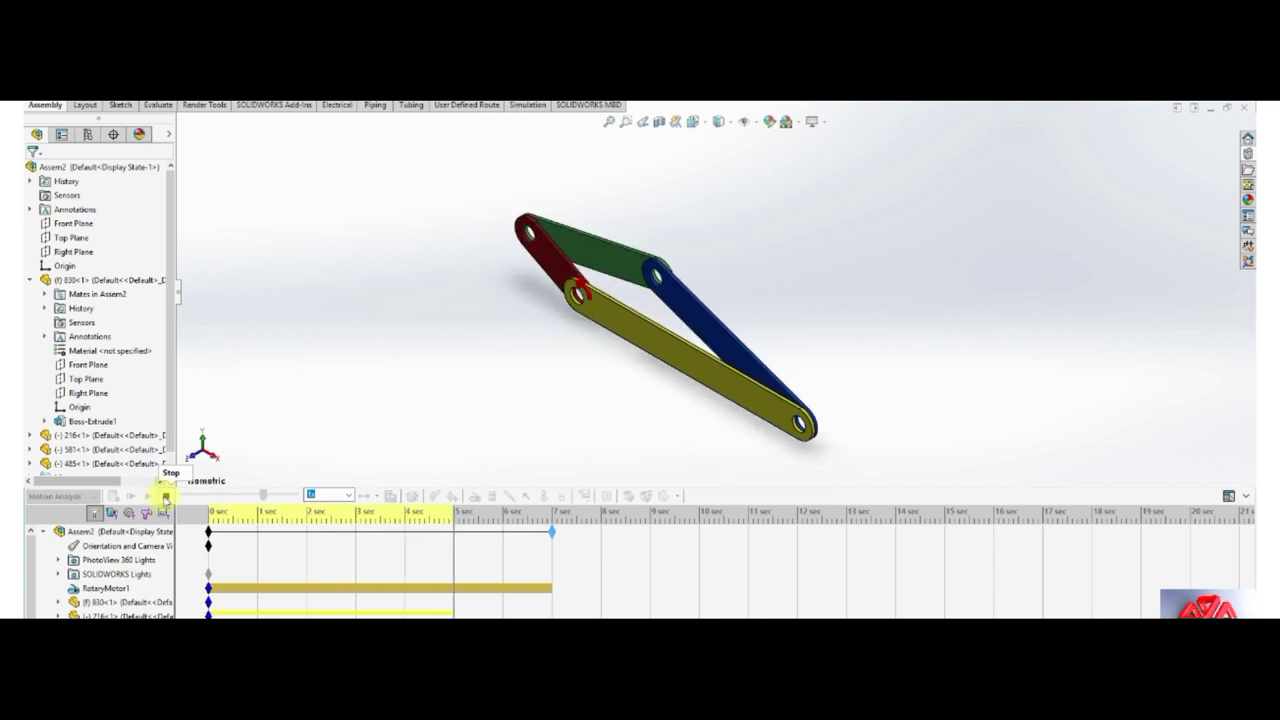
click(166, 497)
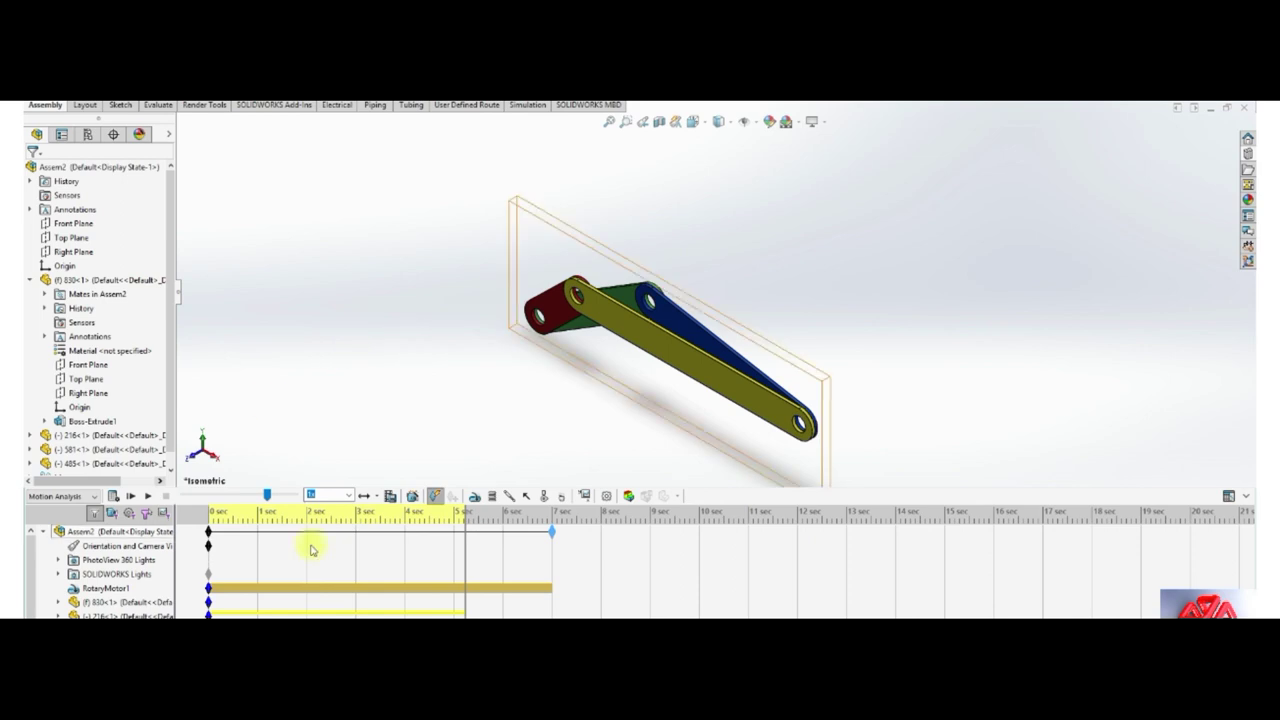
Drag the time bar back toward 0 s and zoom in on the linkage.
mouse_move(466, 528)
mouse_down()
mouse_move(327, 552)
mouse_move(199, 552)
mouse_up()
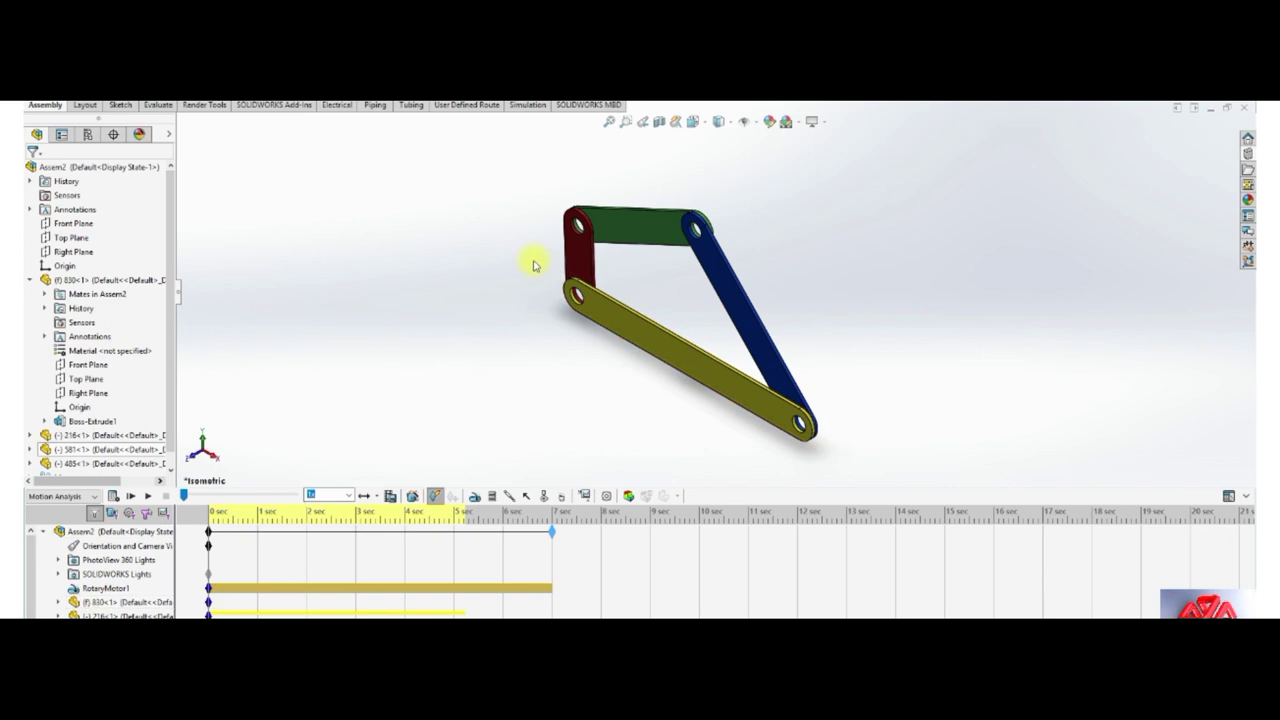
scroll(553, 241, down, 3)
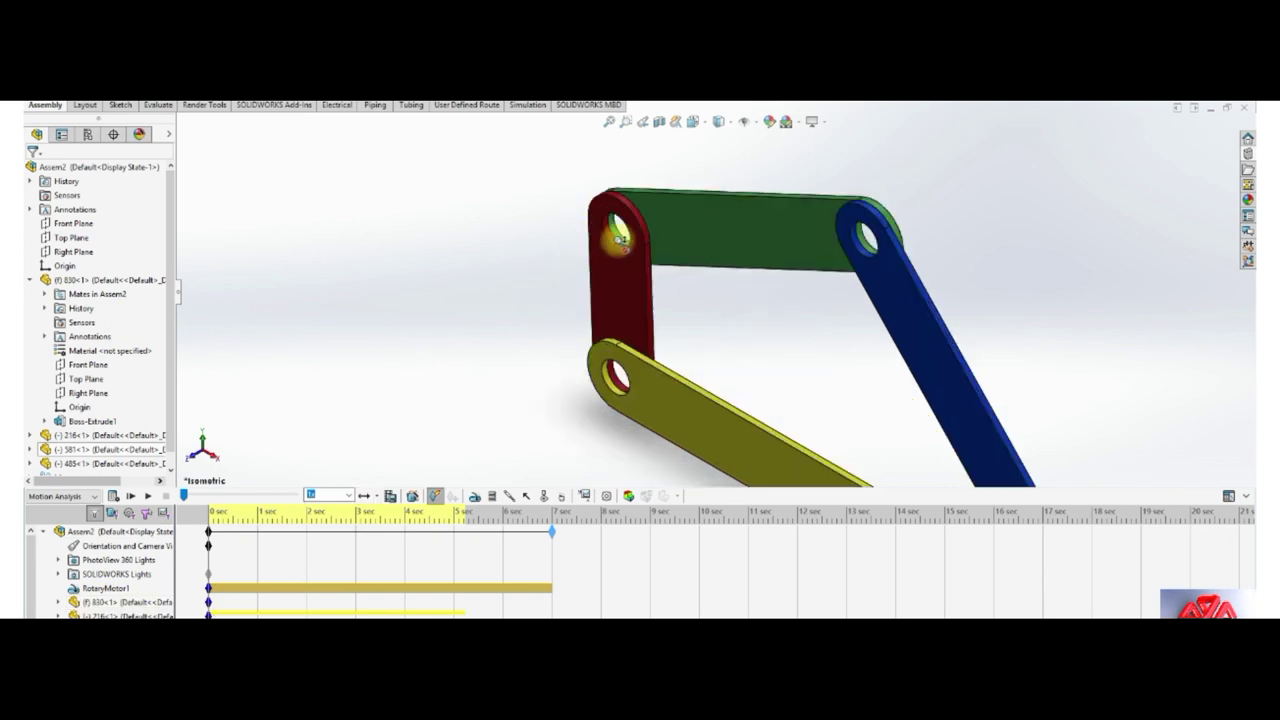
scroll(634, 250, down, 3)
Create a Displacement/Velocity/Acceleration Trace Path plot for the red link's top hole edge.
right_click(636, 247)
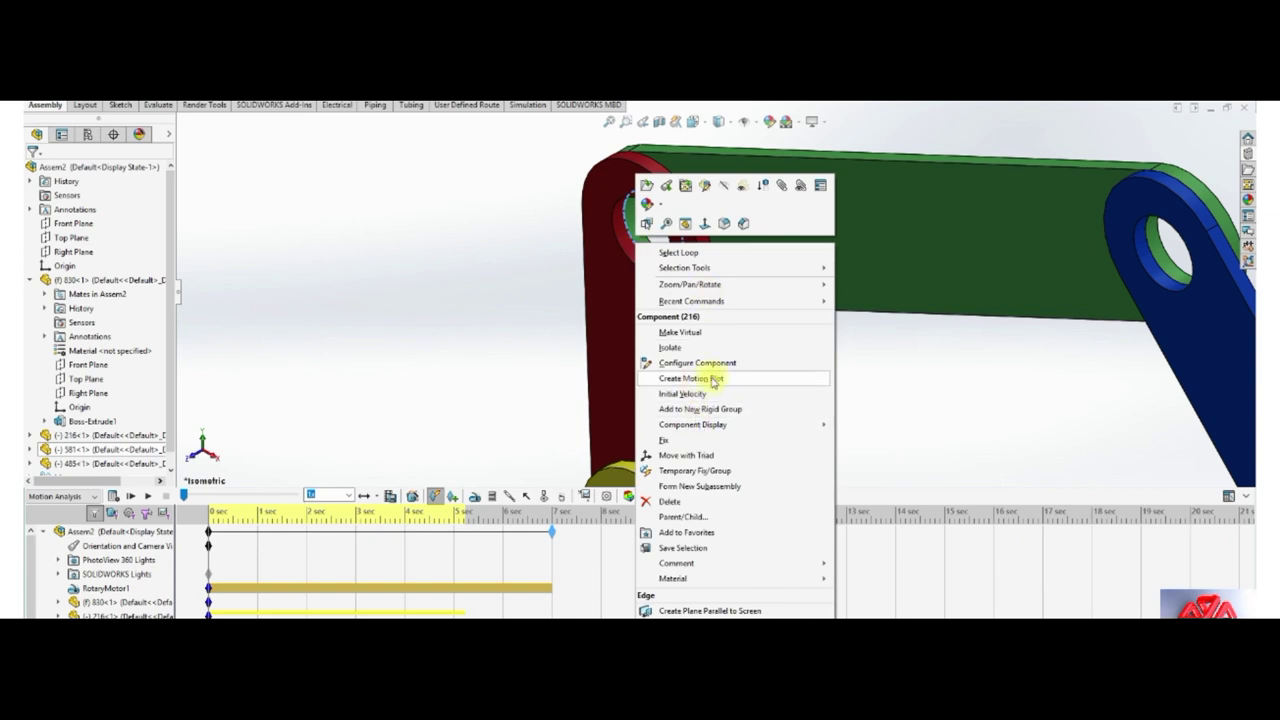
click(713, 379)
click(128, 212)
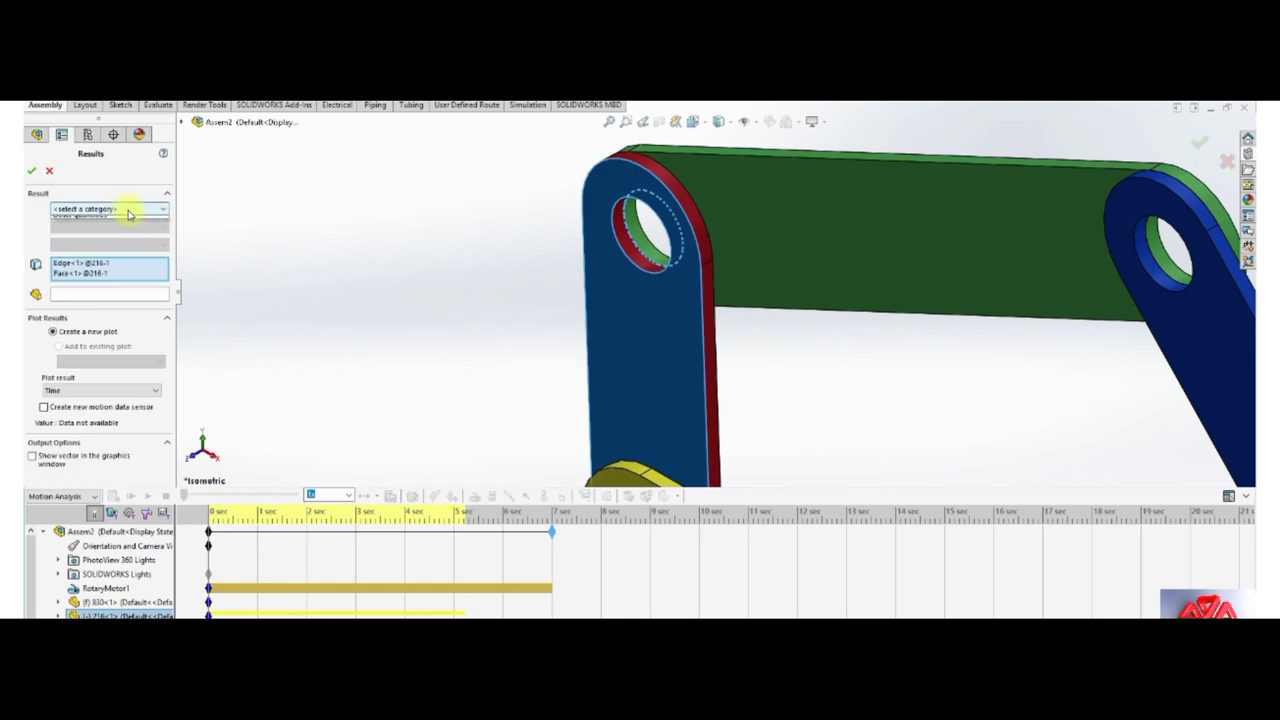
click(124, 229)
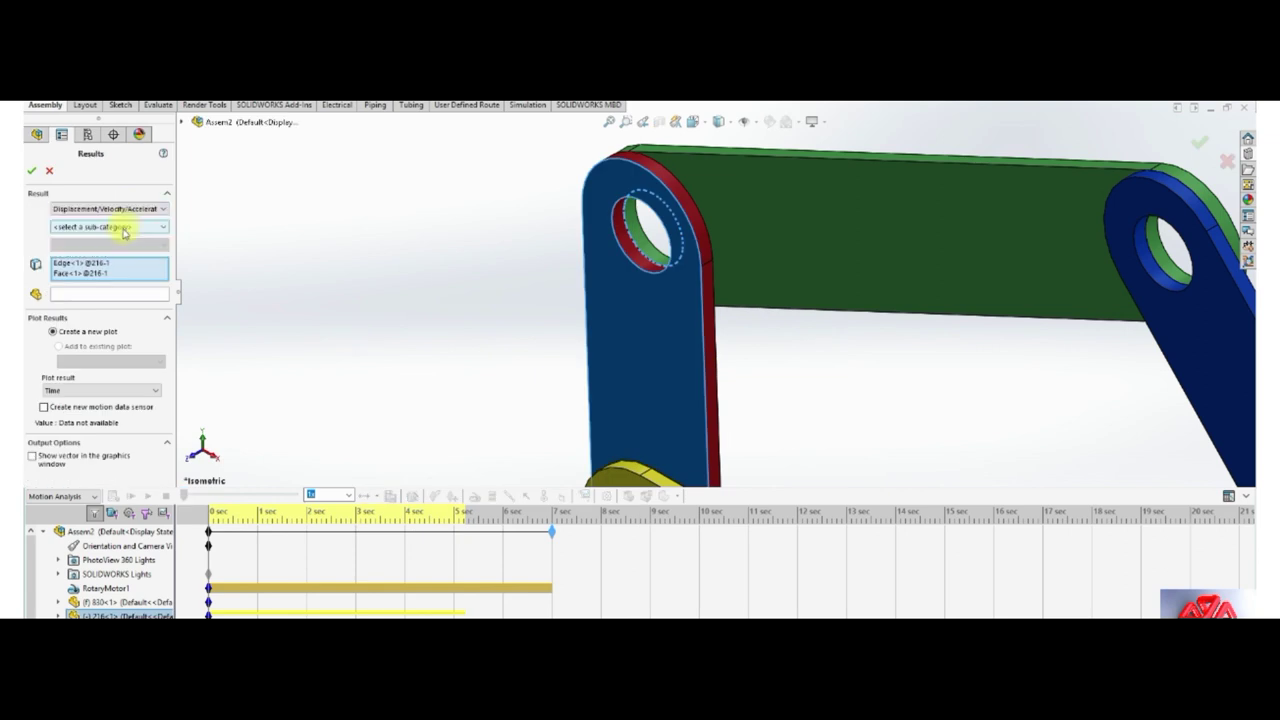
click(120, 228)
click(100, 241)
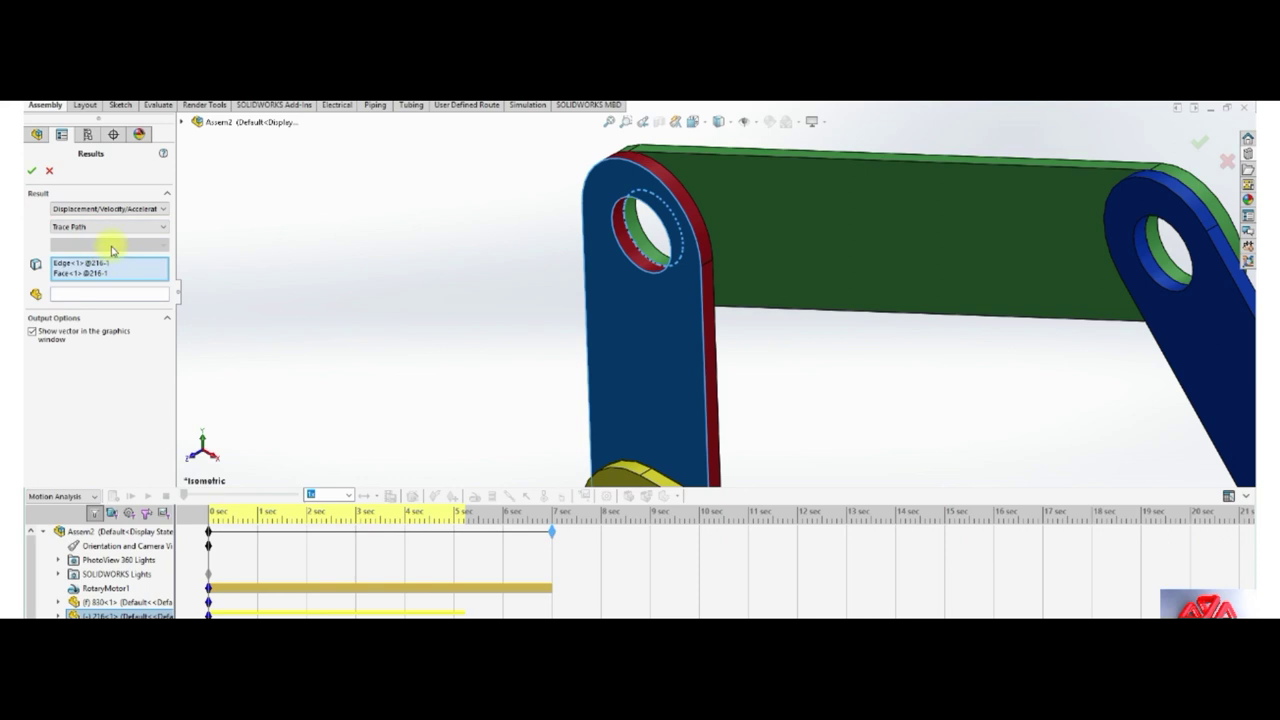
key(Delete)
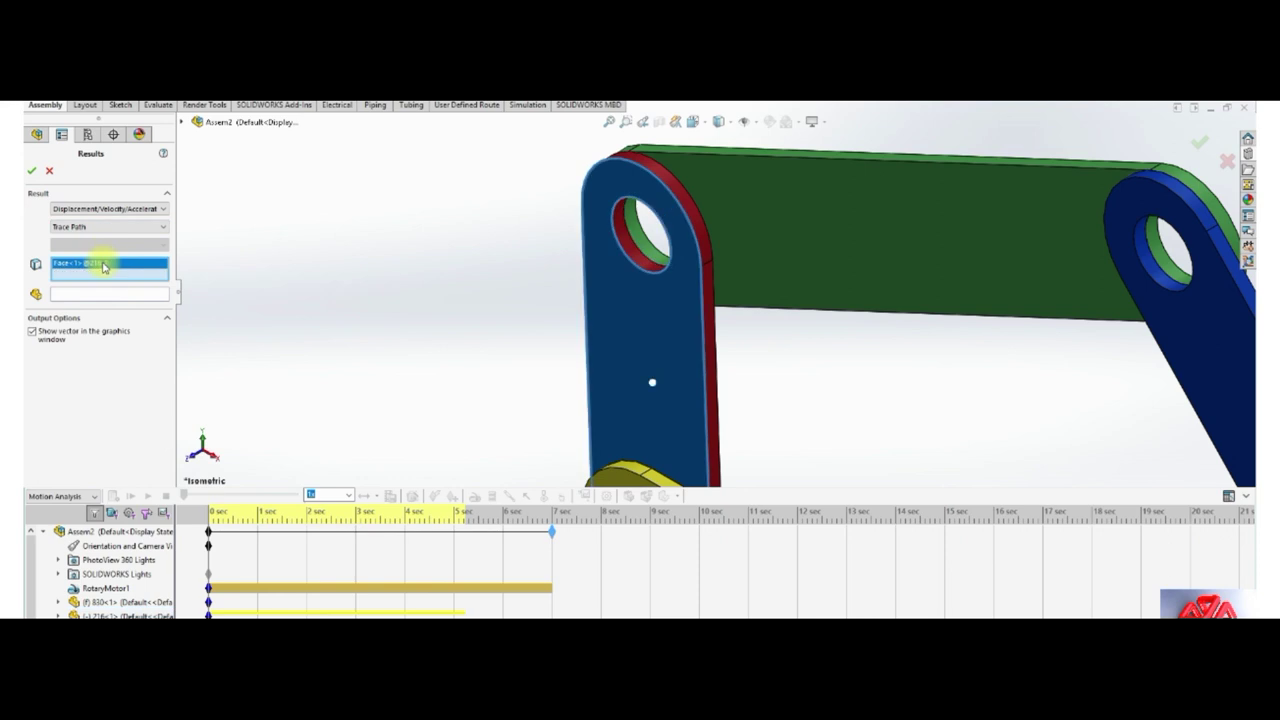
click(652, 380)
click(645, 258)
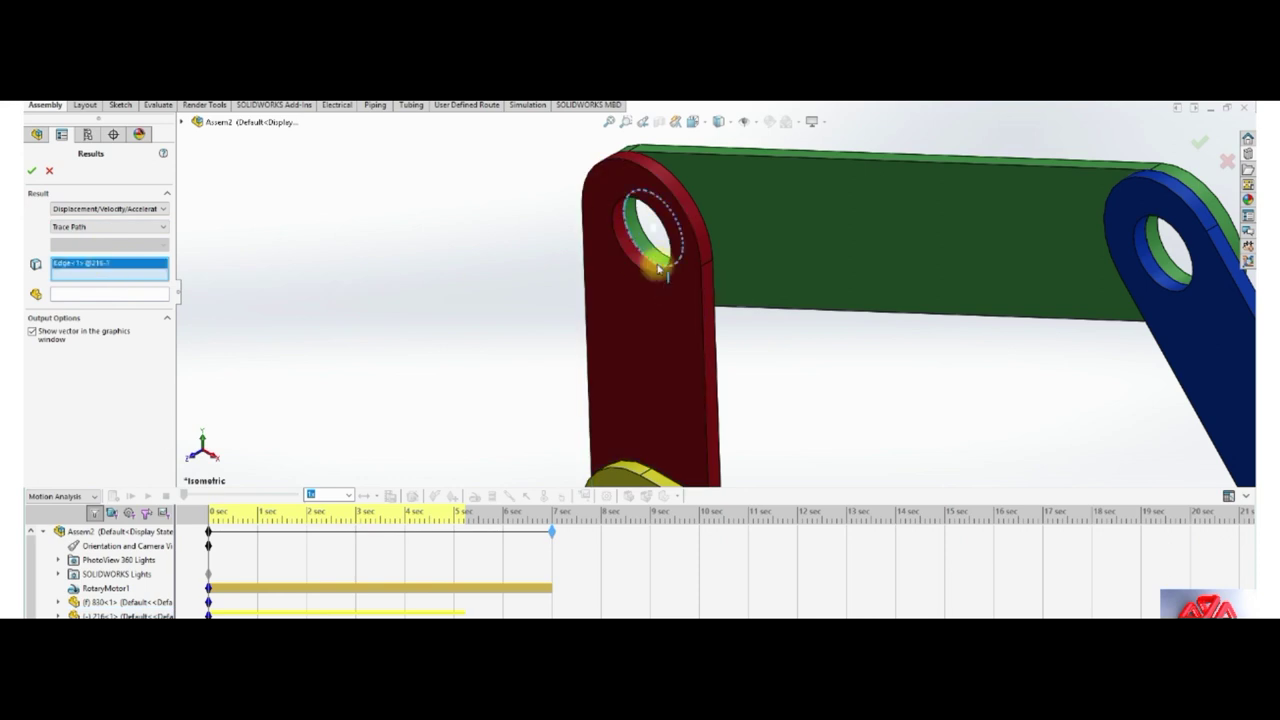
click(30, 173)
scroll(736, 185, up, 1)
Start a new motion plot from the blue link's hole.
scroll(829, 234, up, 3)
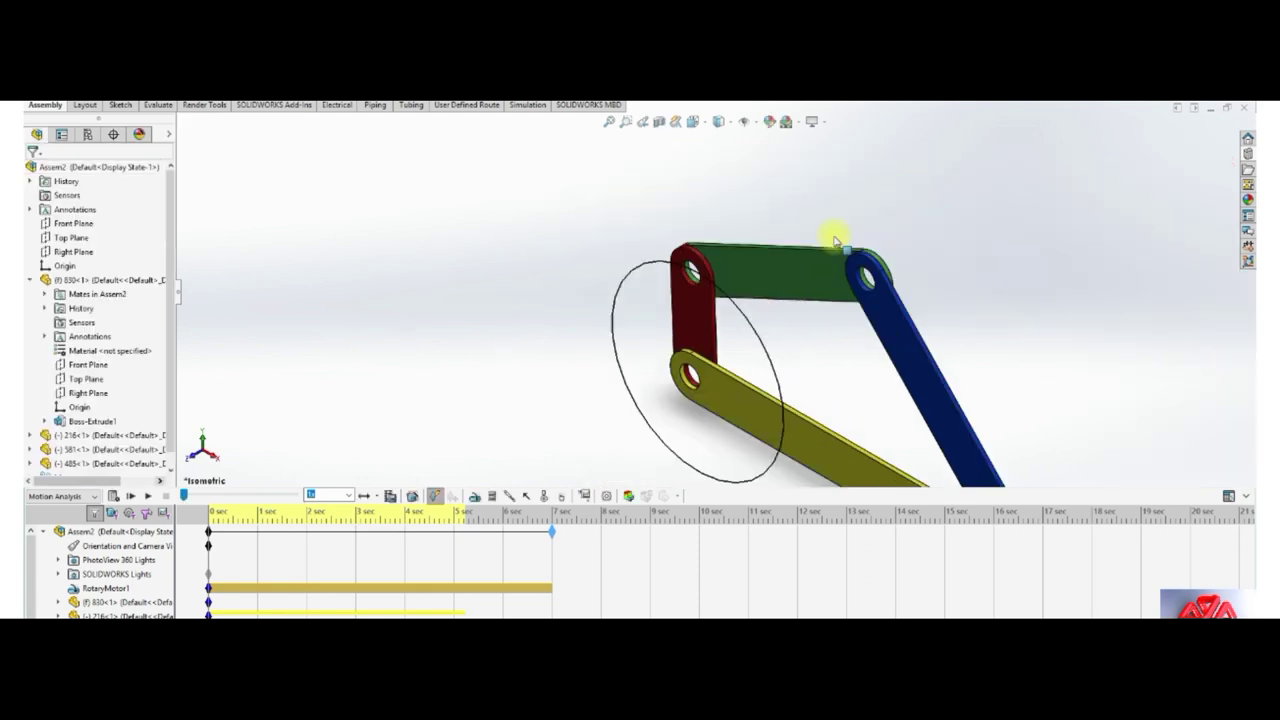
scroll(870, 283, down, 2)
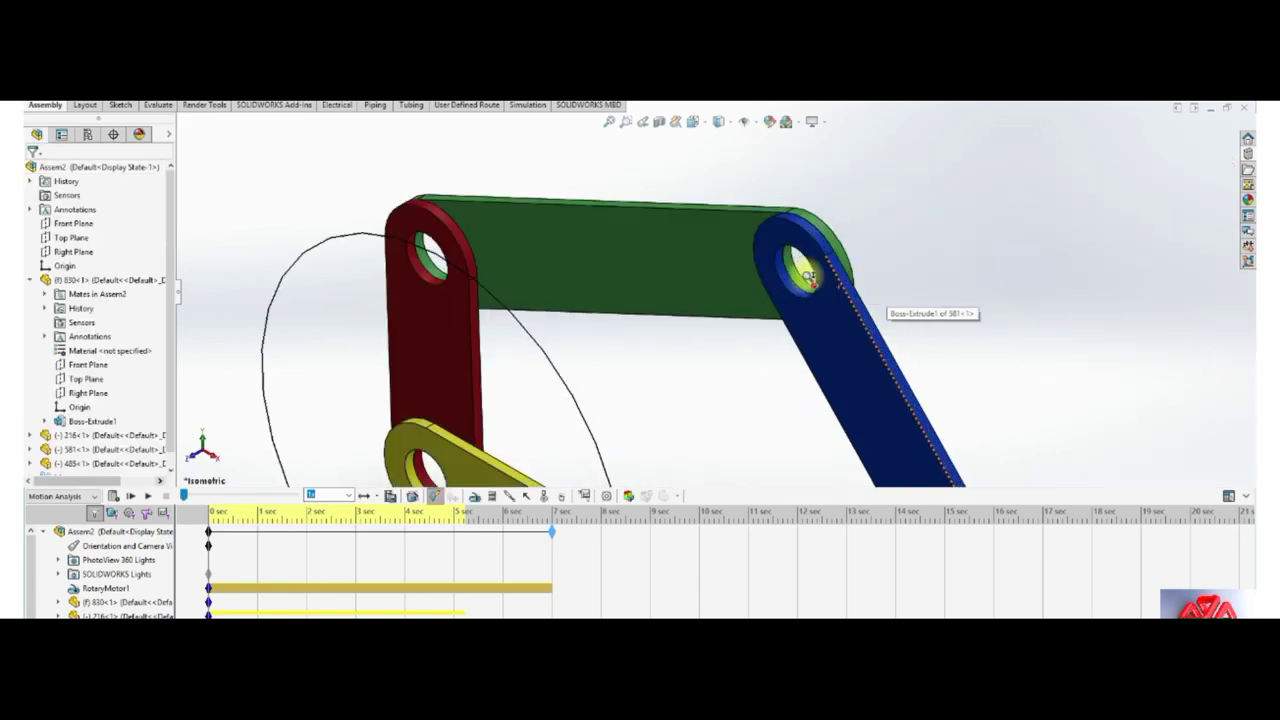
scroll(756, 288, down, 2)
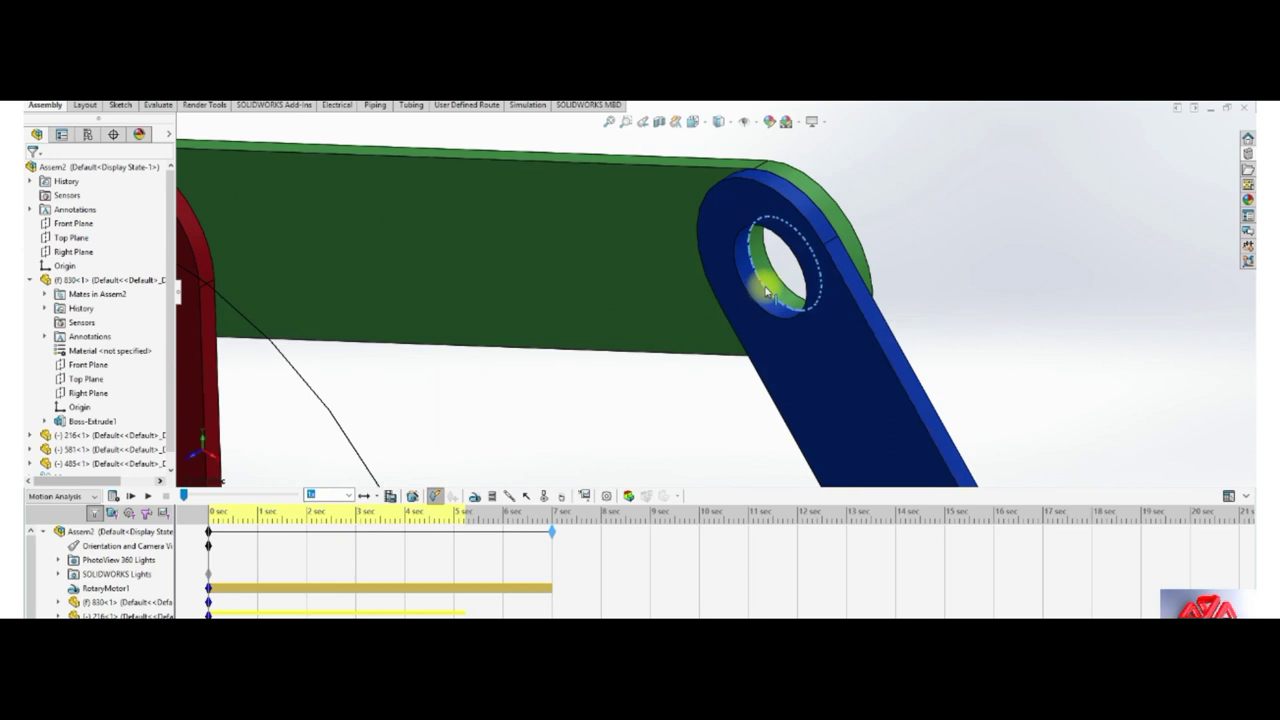
right_click(765, 290)
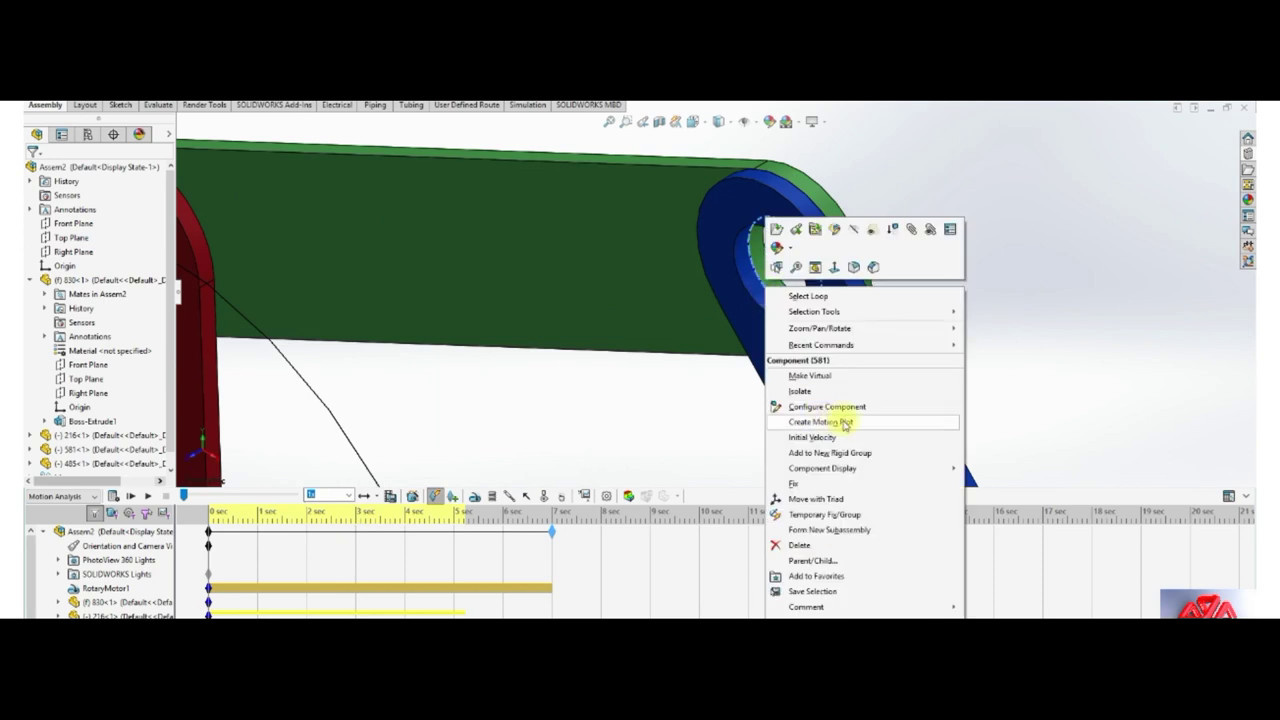
click(843, 423)
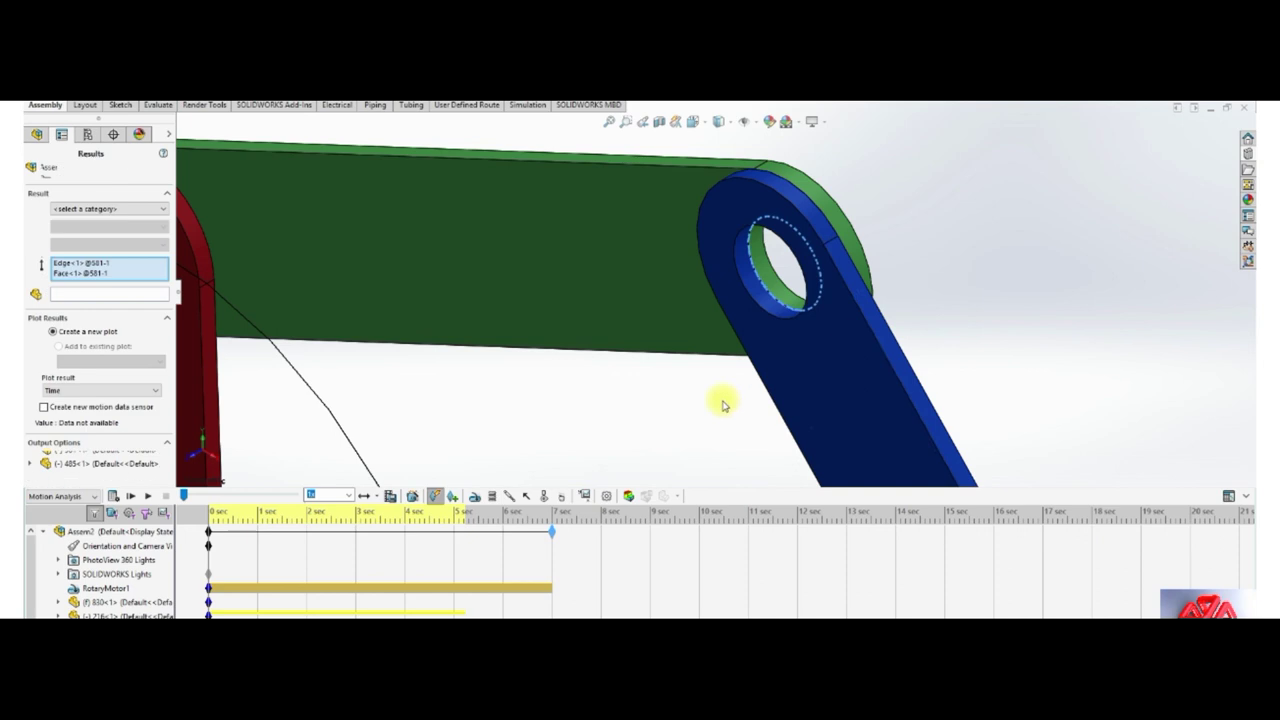
Make it a Displacement/Velocity/Acceleration Trace Path on the blue link's hole edge, replacing the preselected face.
click(100, 209)
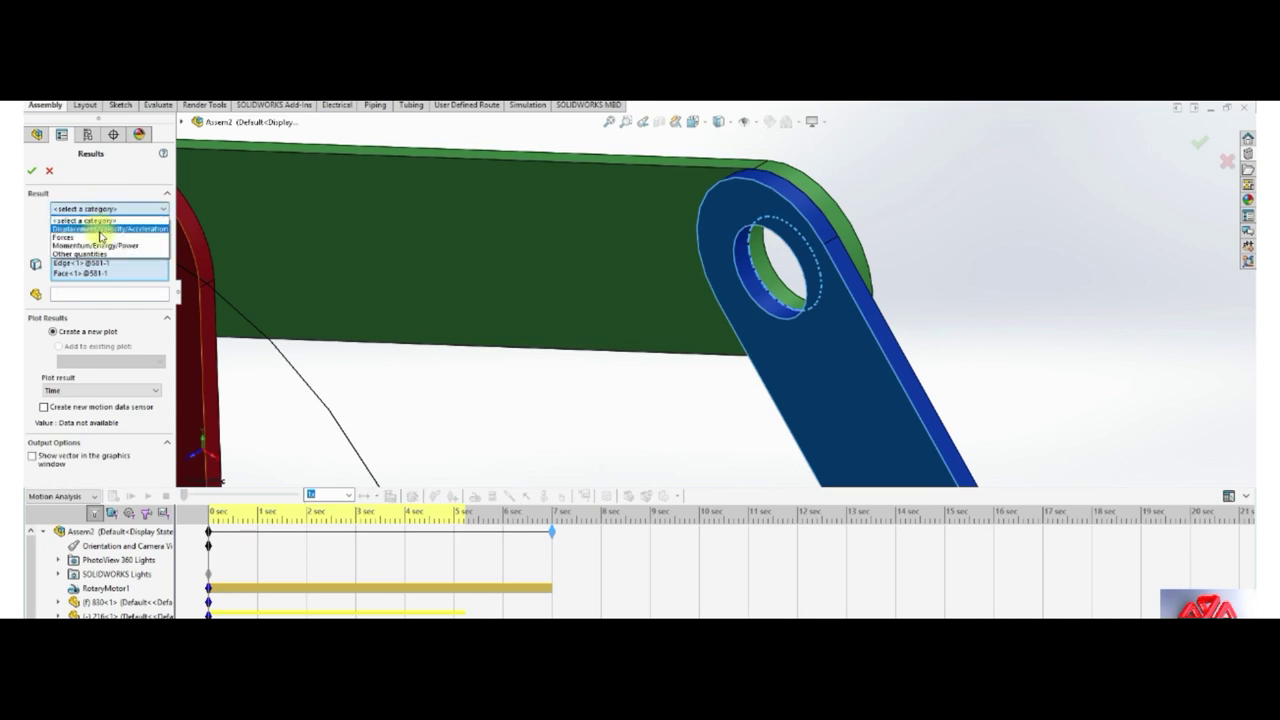
click(100, 228)
click(104, 227)
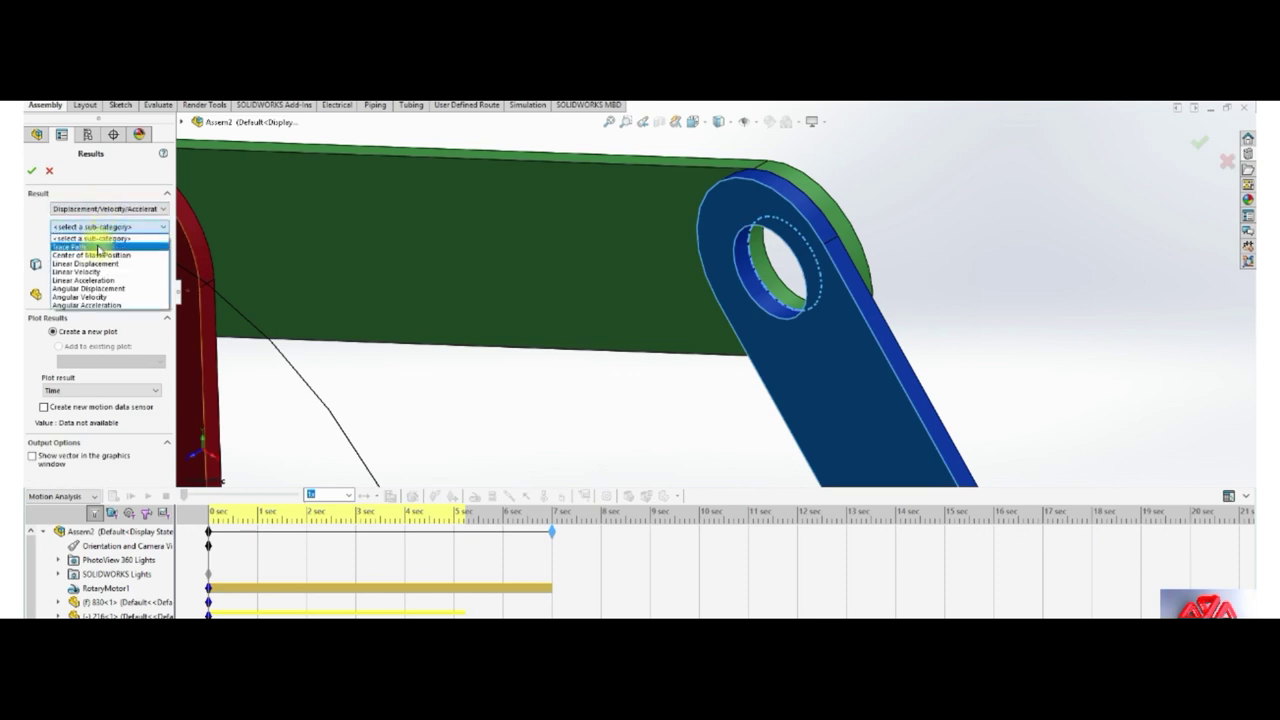
click(75, 246)
click(88, 265)
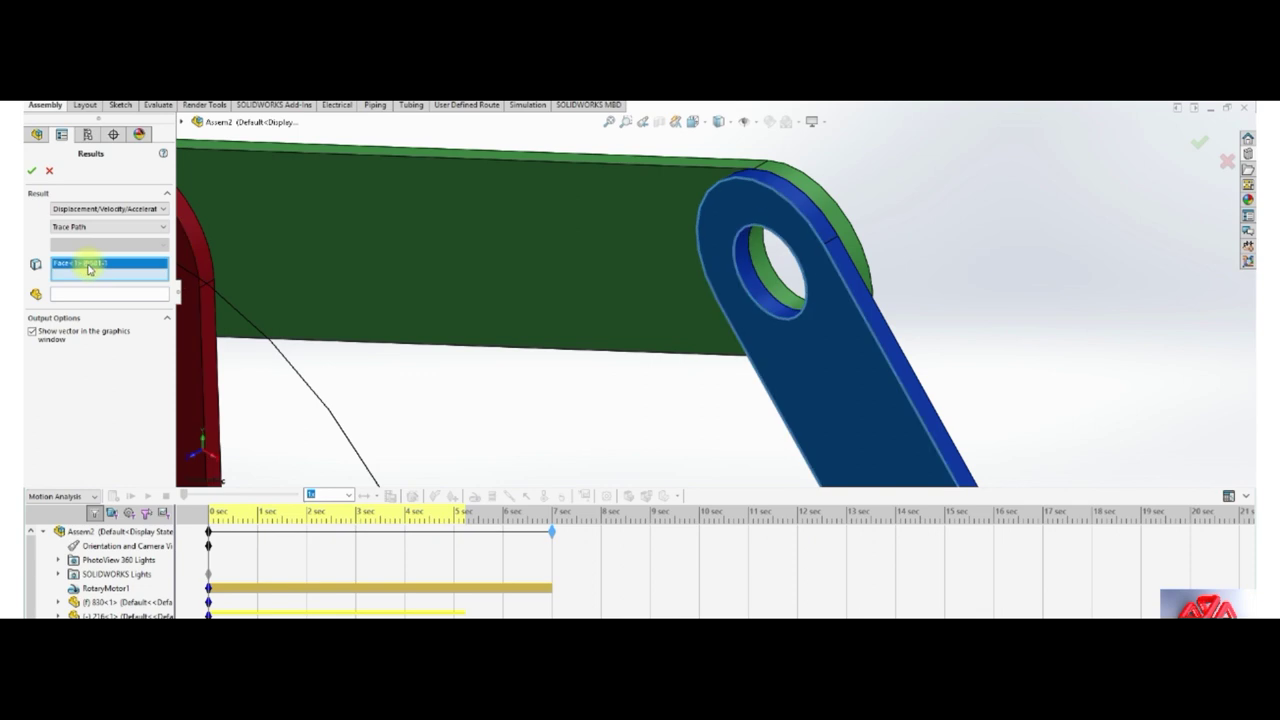
key(Delete)
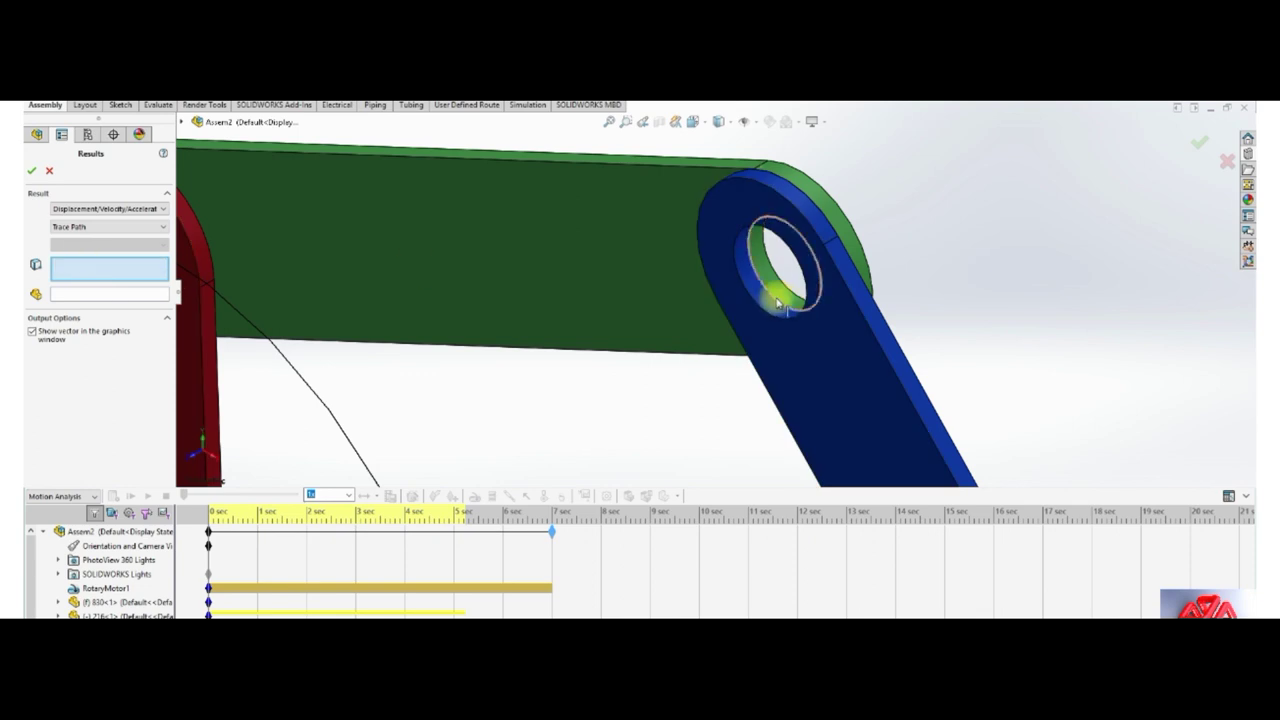
click(778, 300)
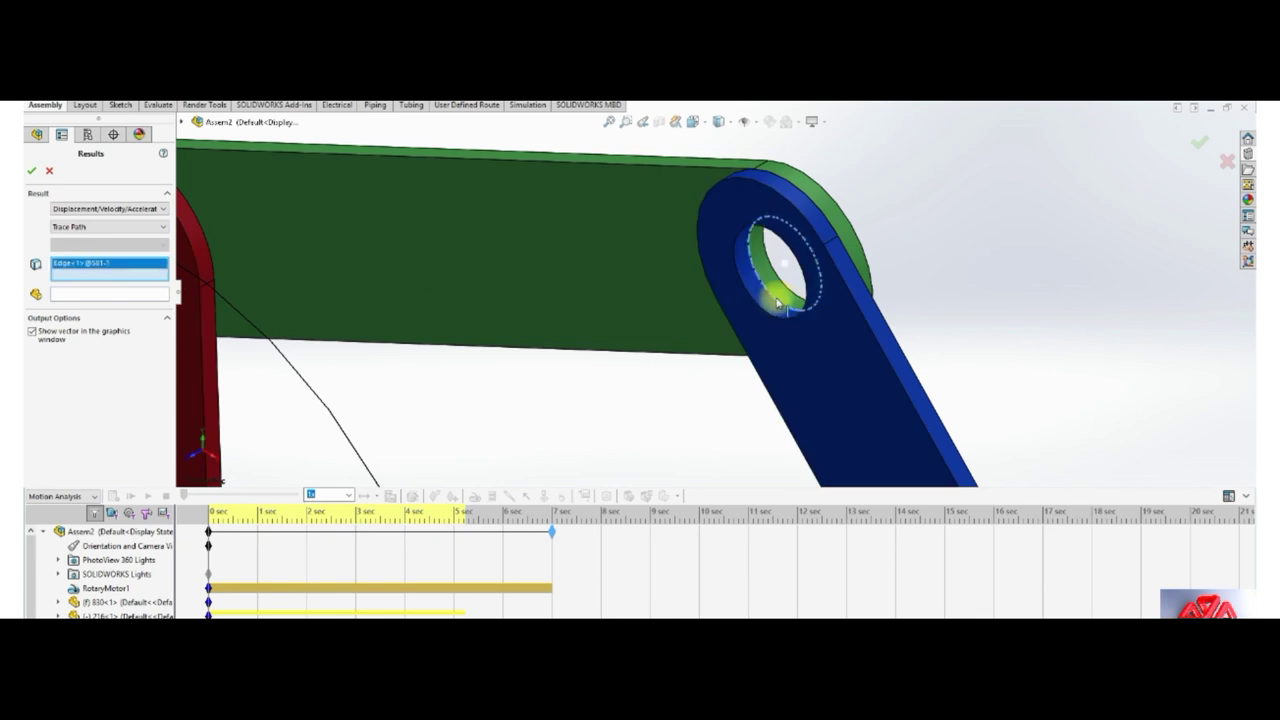
click(31, 171)
key(ctrl+7)
Play the linkage animation from the Front view to watch both trace paths, then stop it.
key(f)
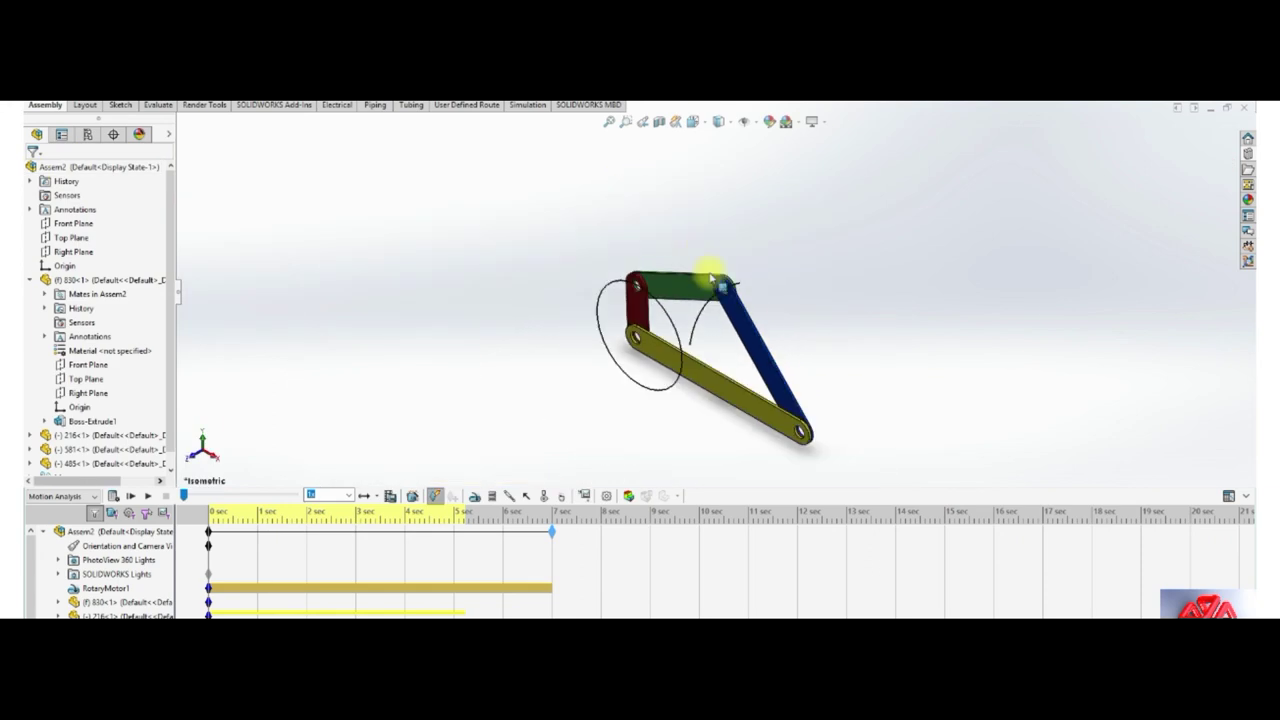
key(space)
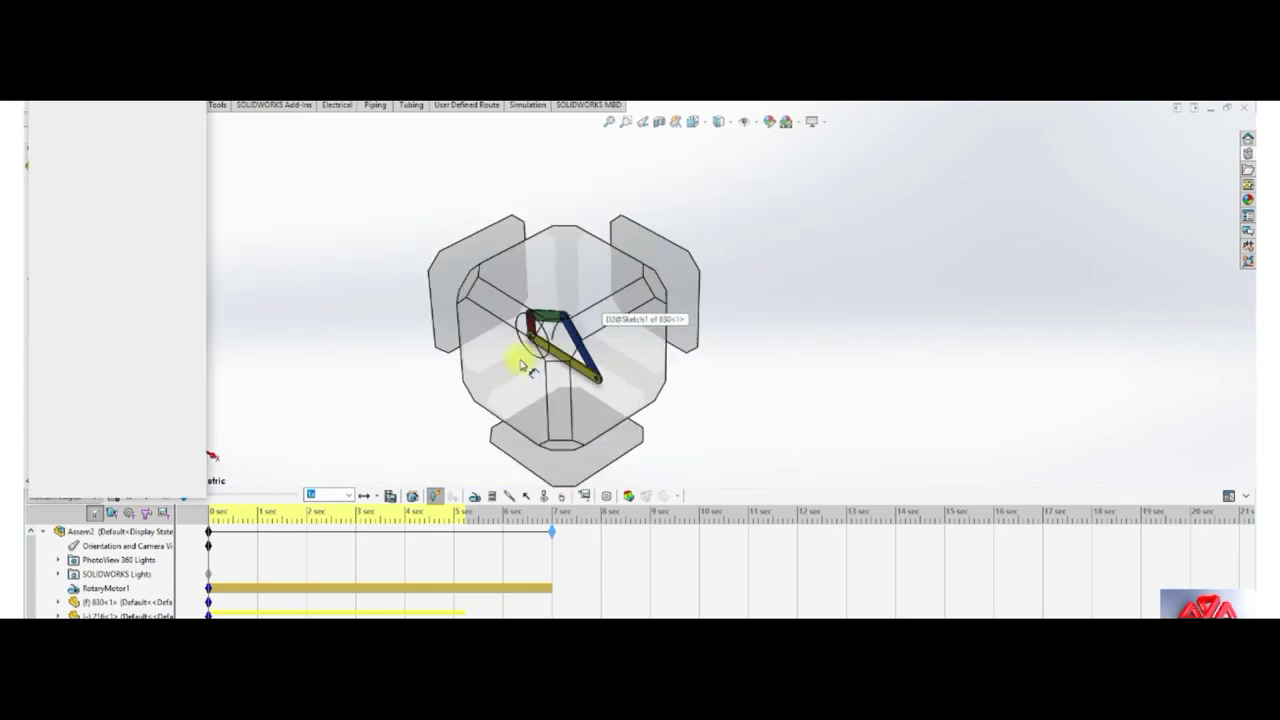
click(509, 362)
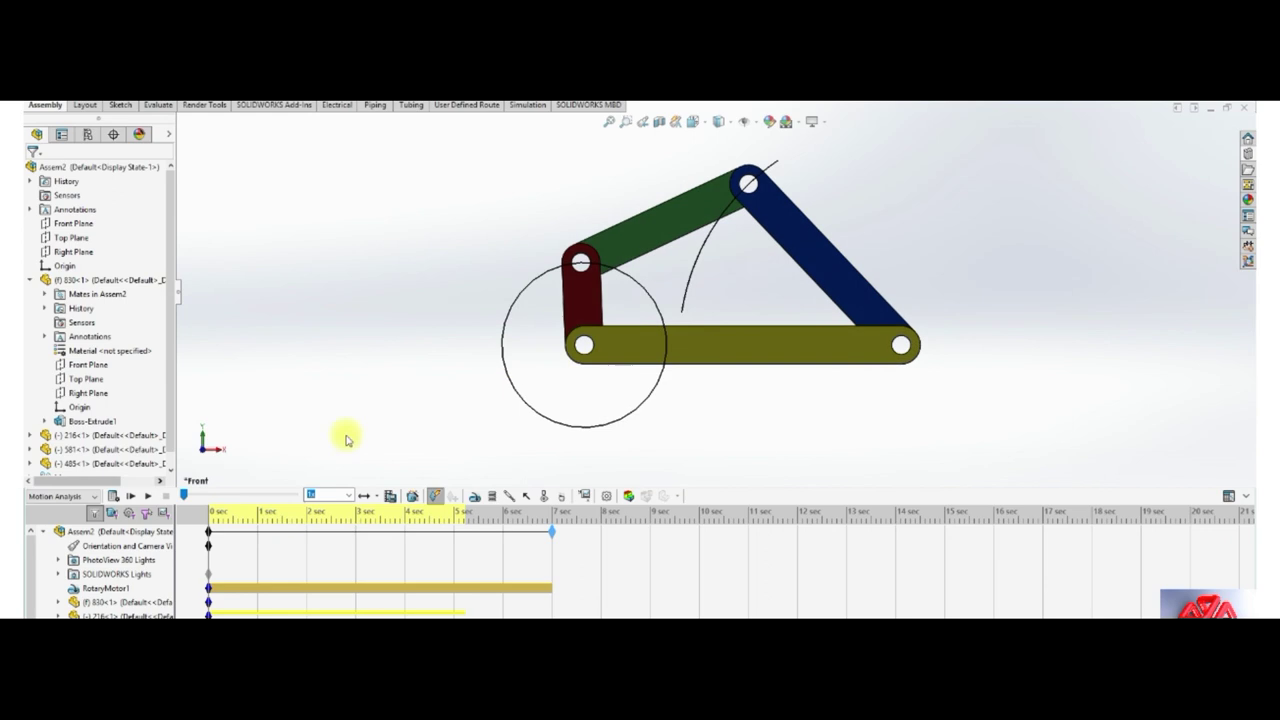
click(148, 497)
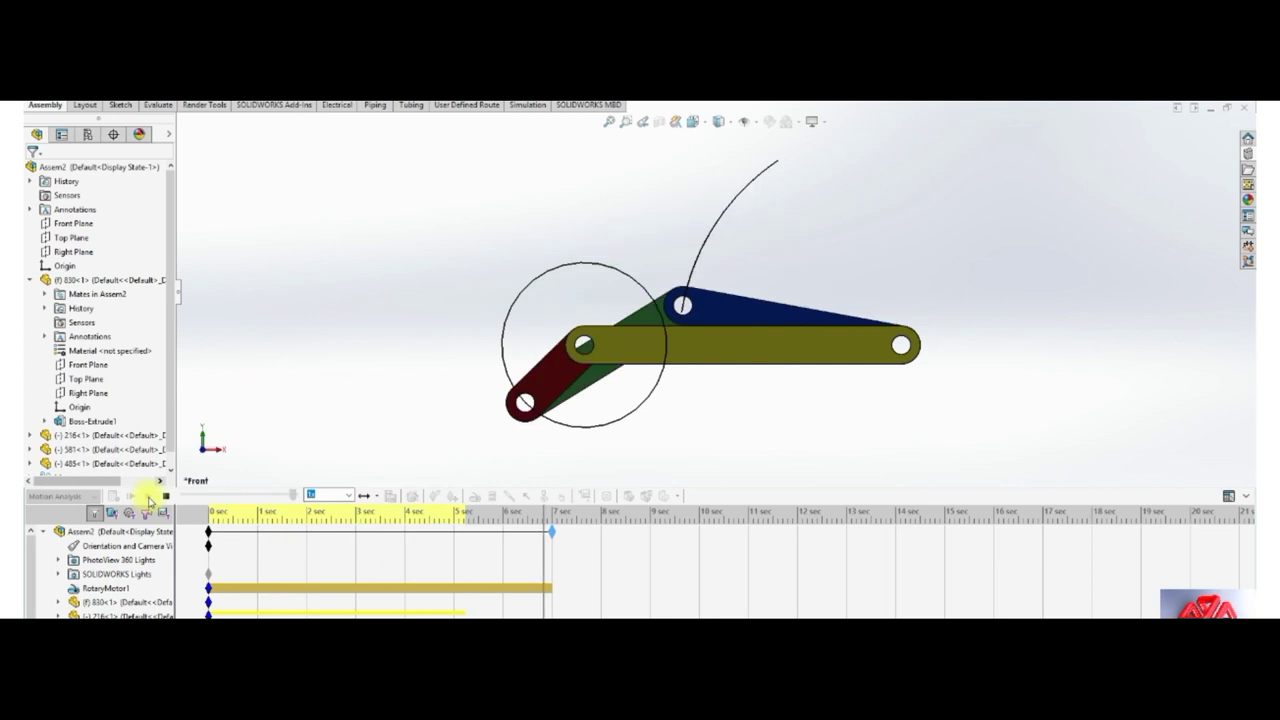
key(ctrl+7)
click(169, 499)
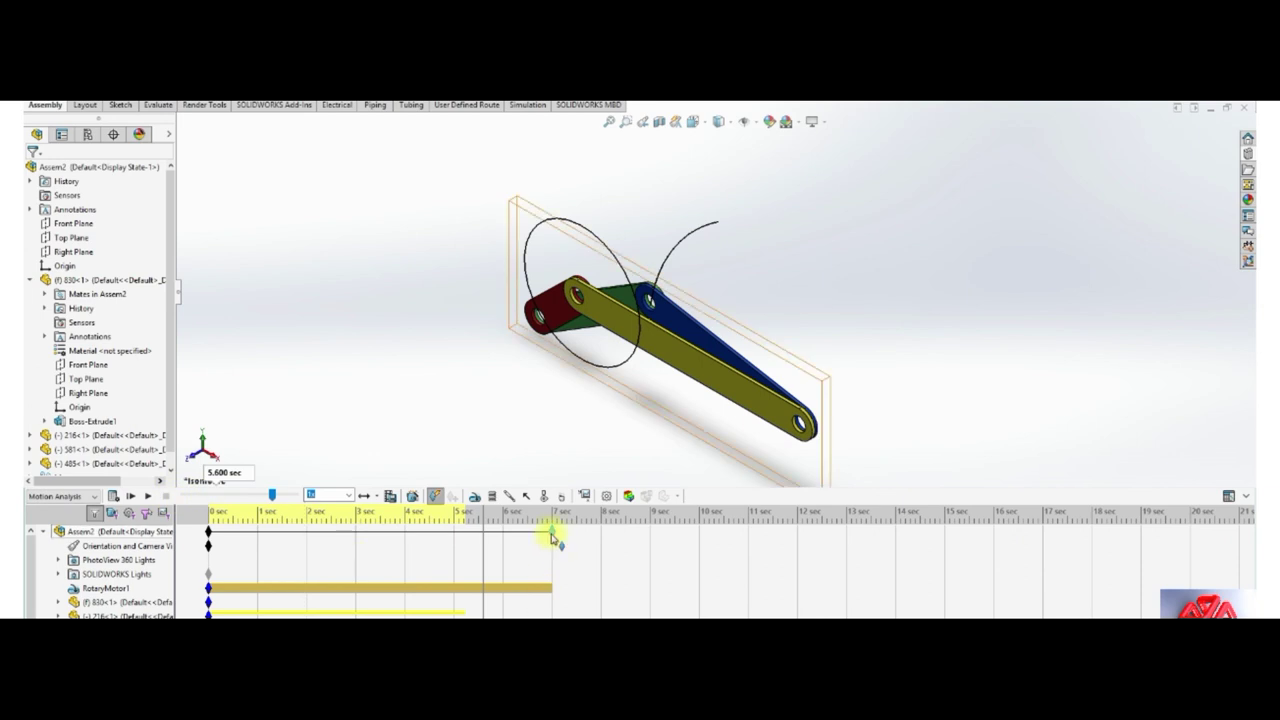
Move the motion study's end key from 7 s to 5 s and rewind to 0 s.
drag(551, 531, 478, 543)
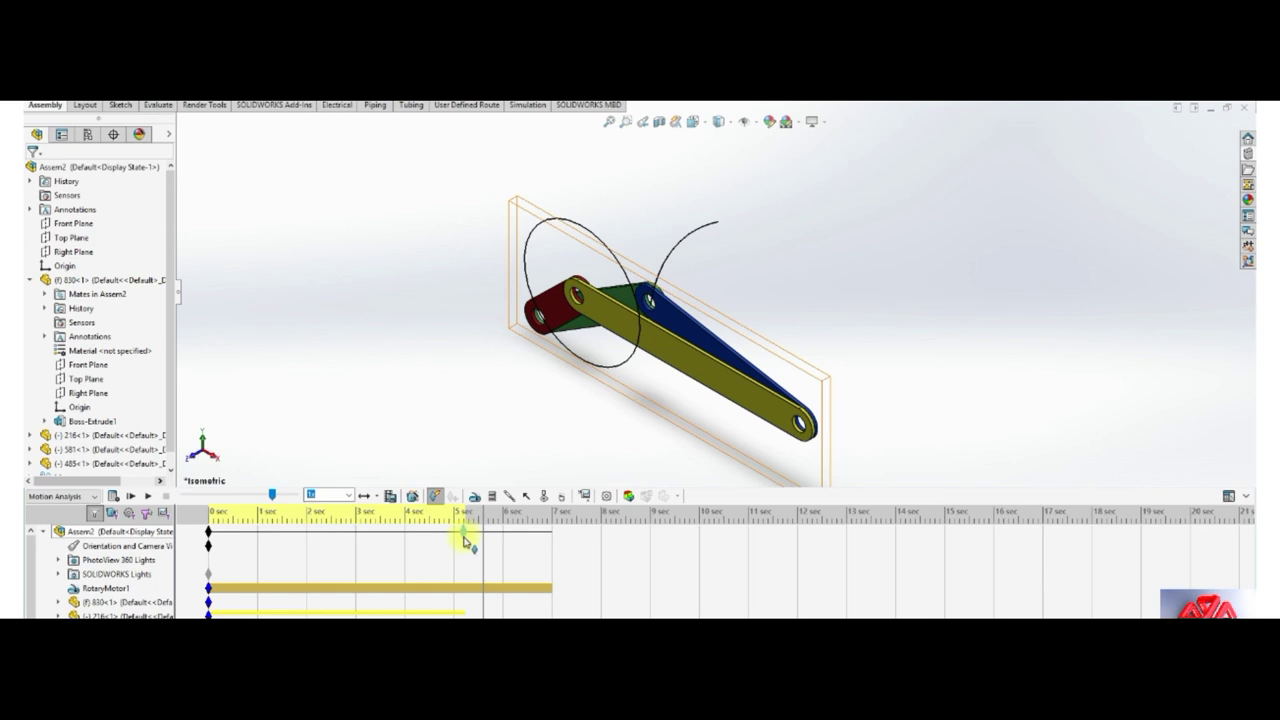
drag(463, 541, 466, 542)
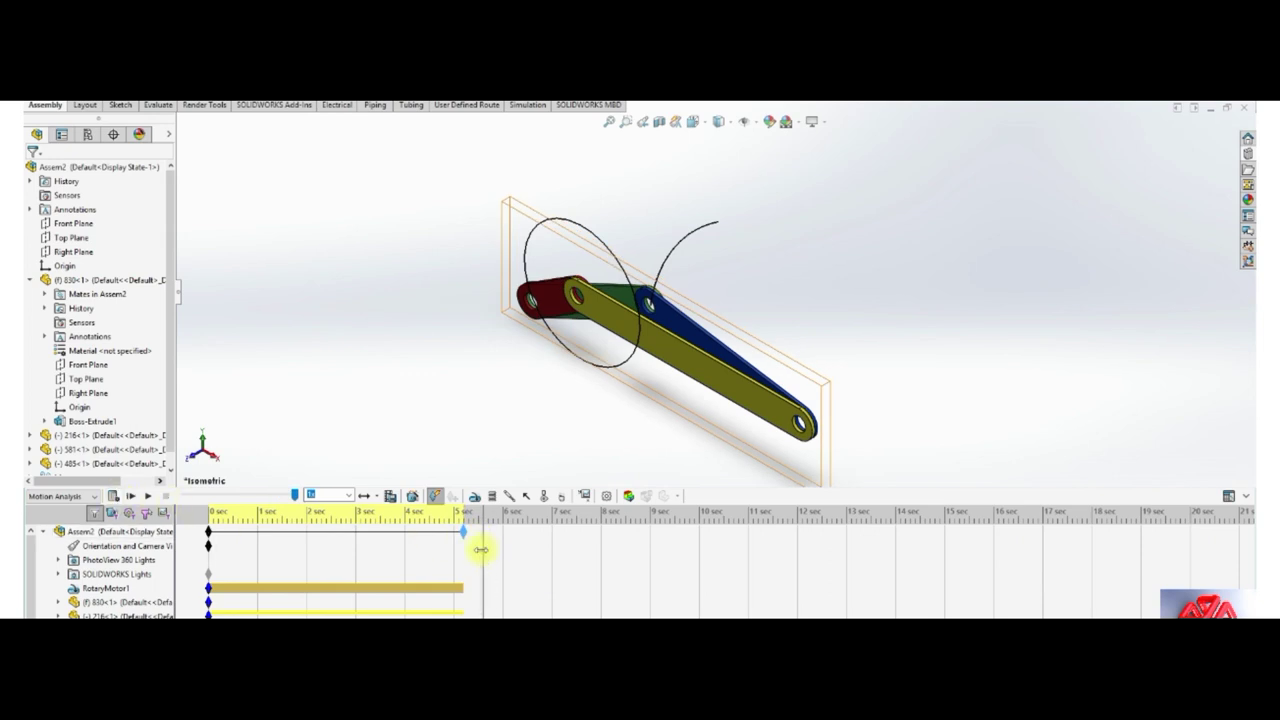
click(476, 560)
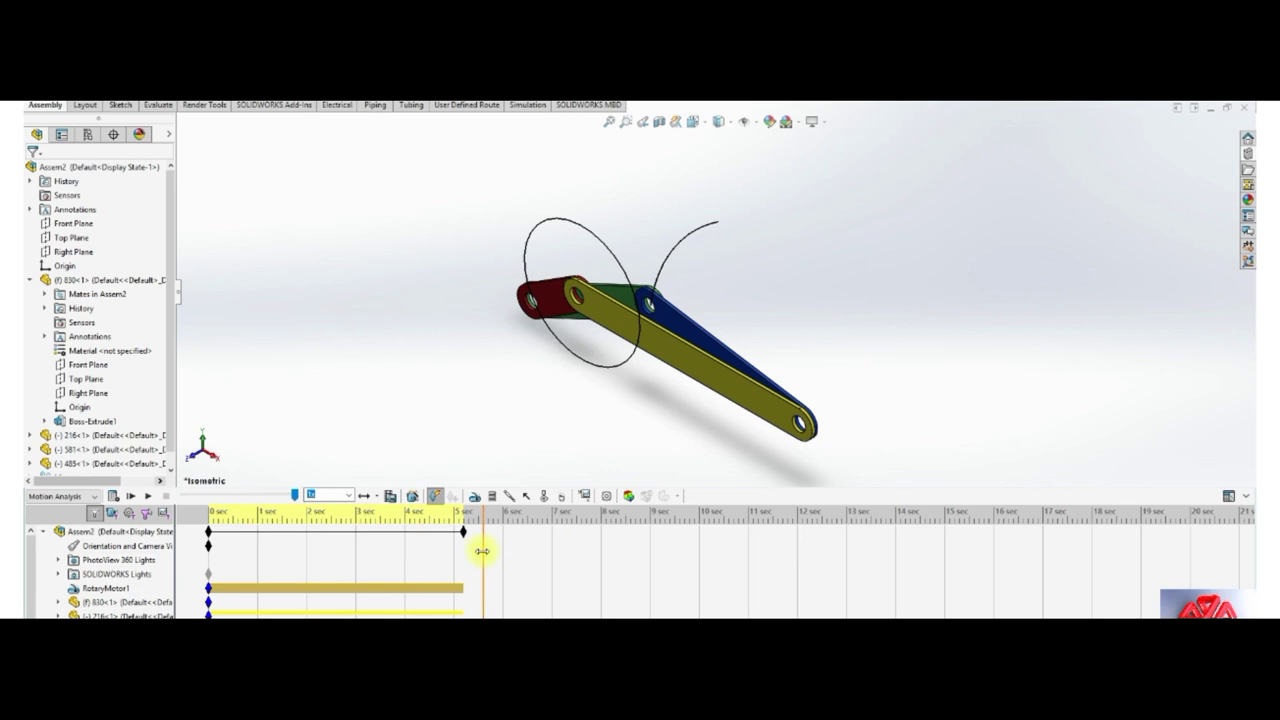
drag(480, 557, 196, 566)
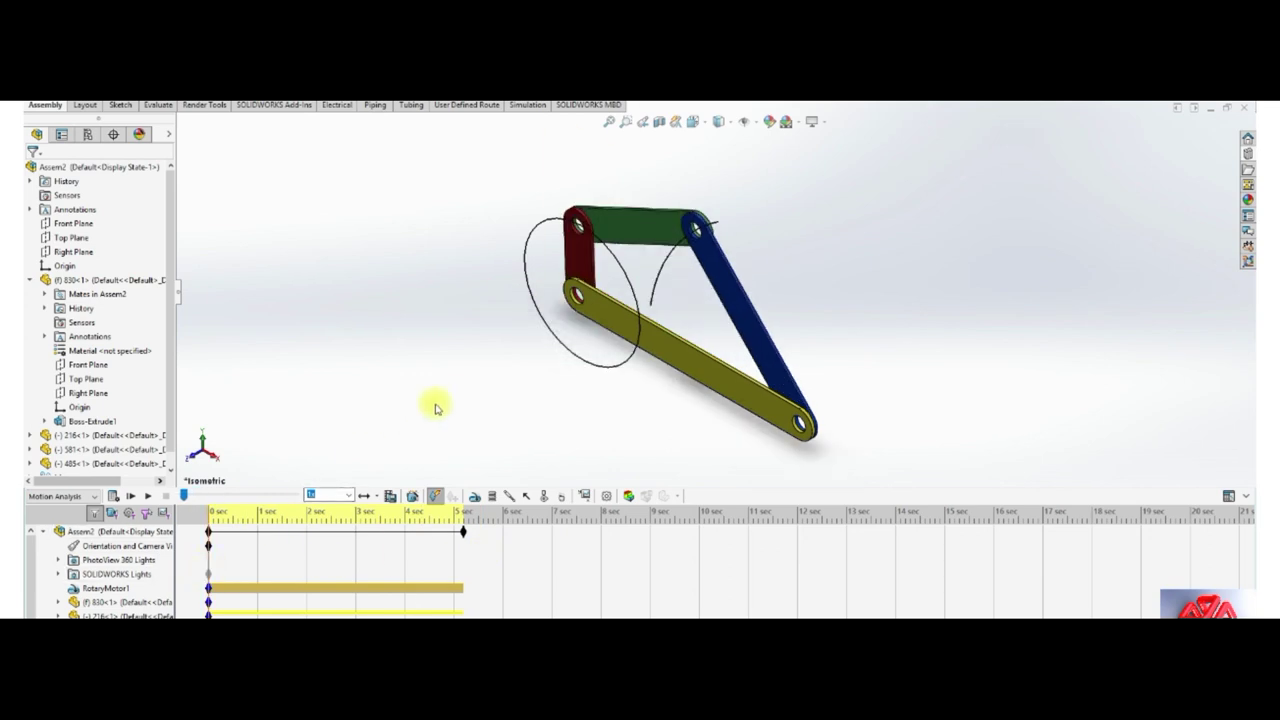
Snap to the Front orientation with the View Selector, showing both trace paths face-on.
key(space)
click(716, 121)
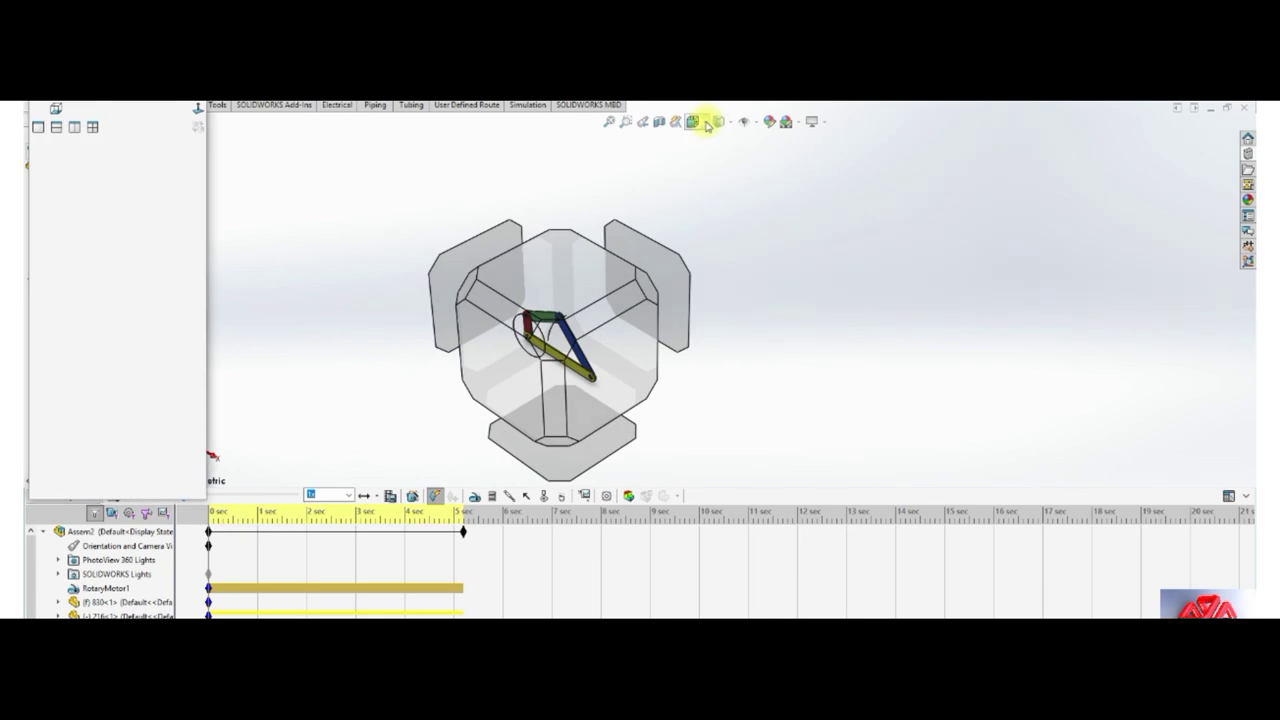
click(466, 295)
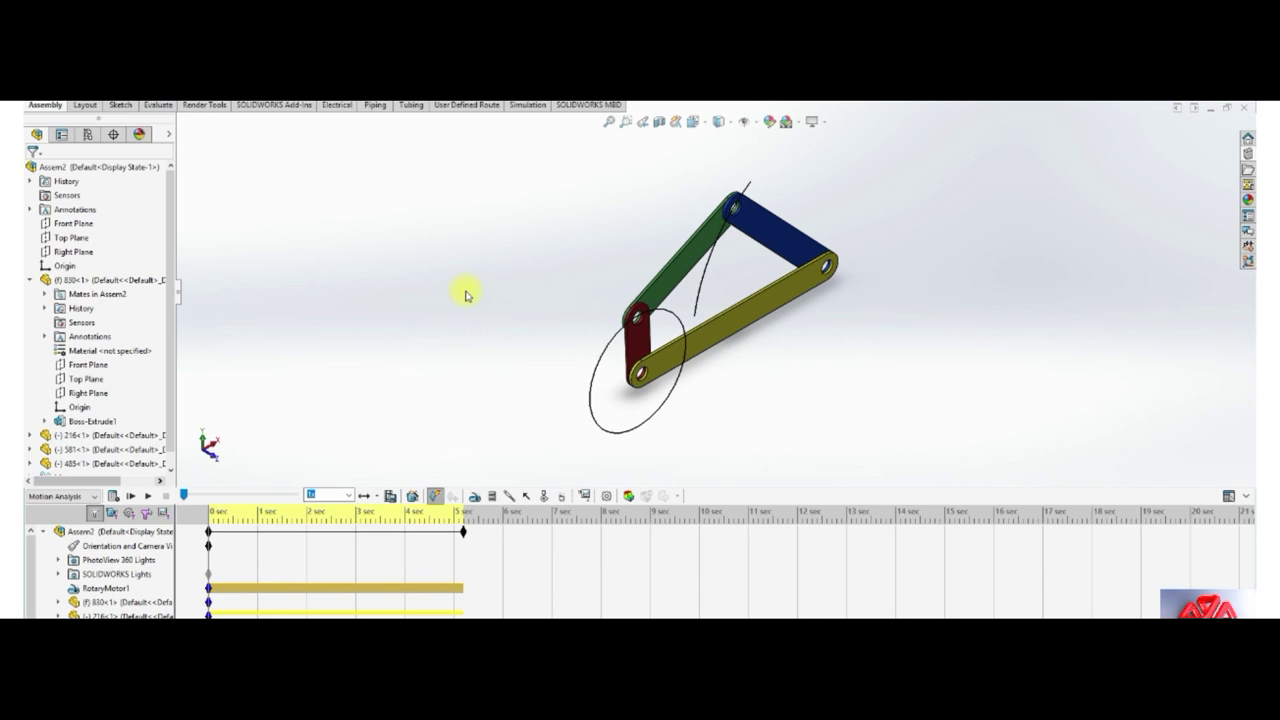
click(716, 121)
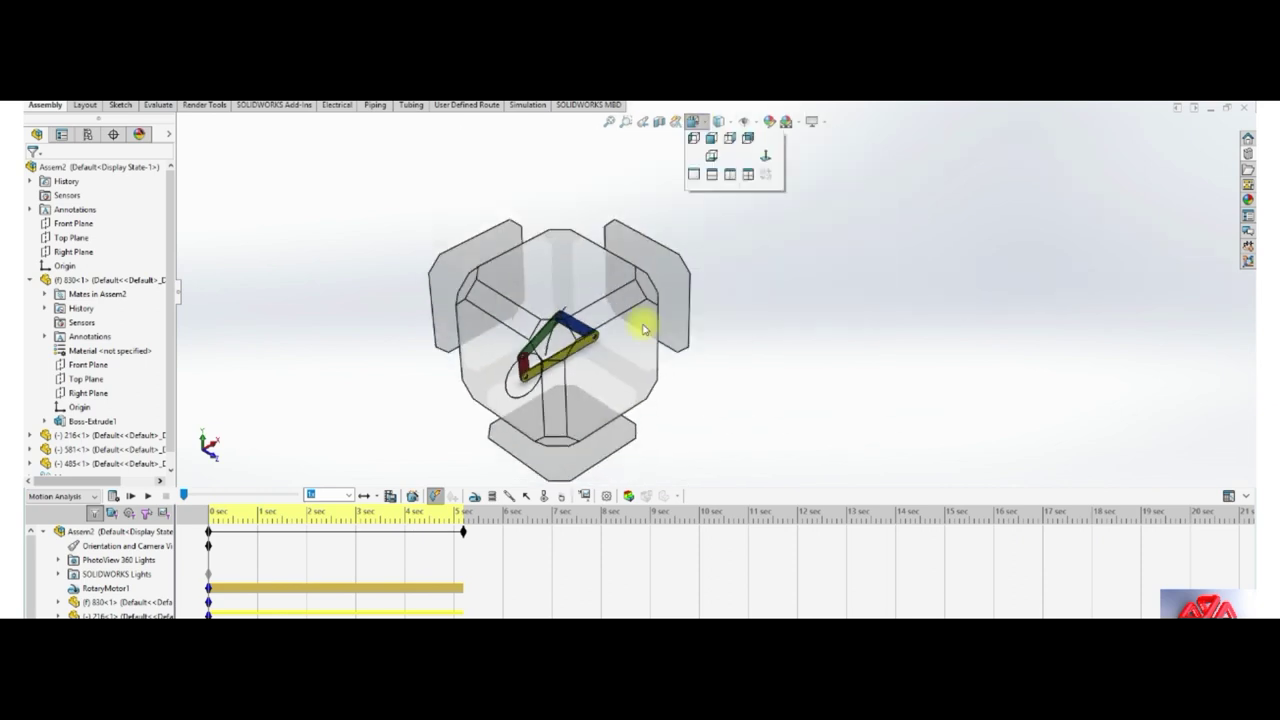
click(642, 342)
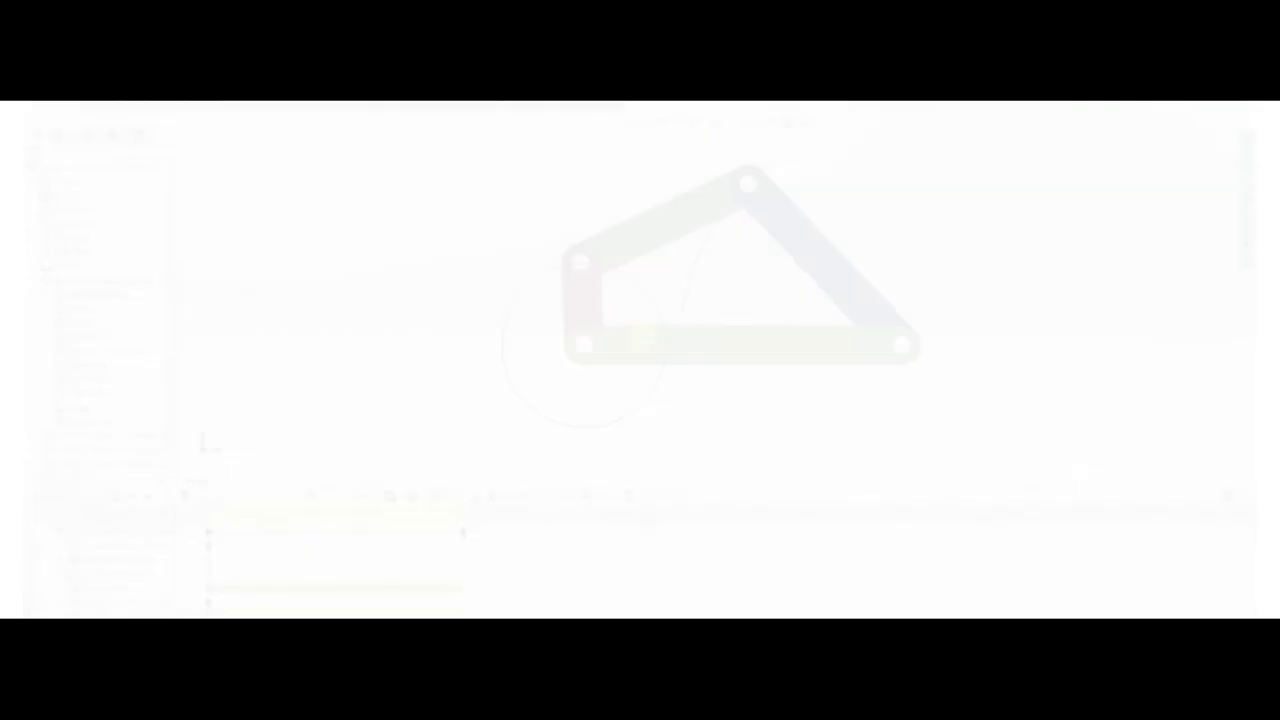